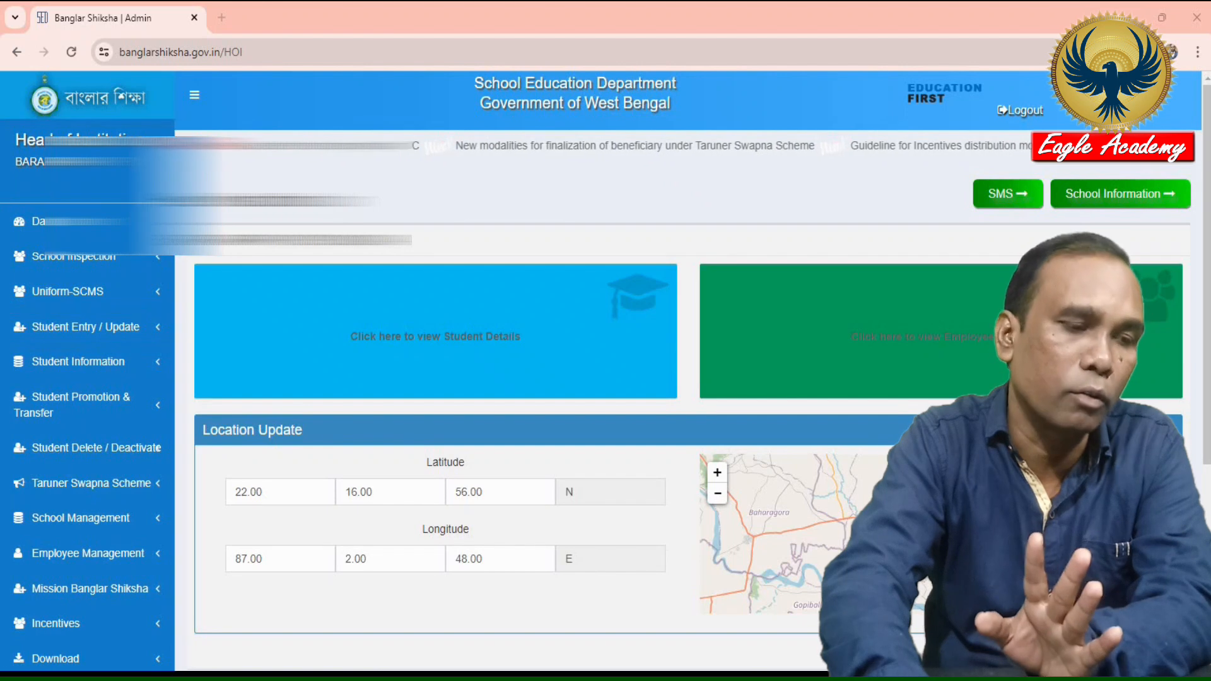
Open the Student Entry form and highlight the notice about Class XI & XII student entry and transfer
click(86, 334)
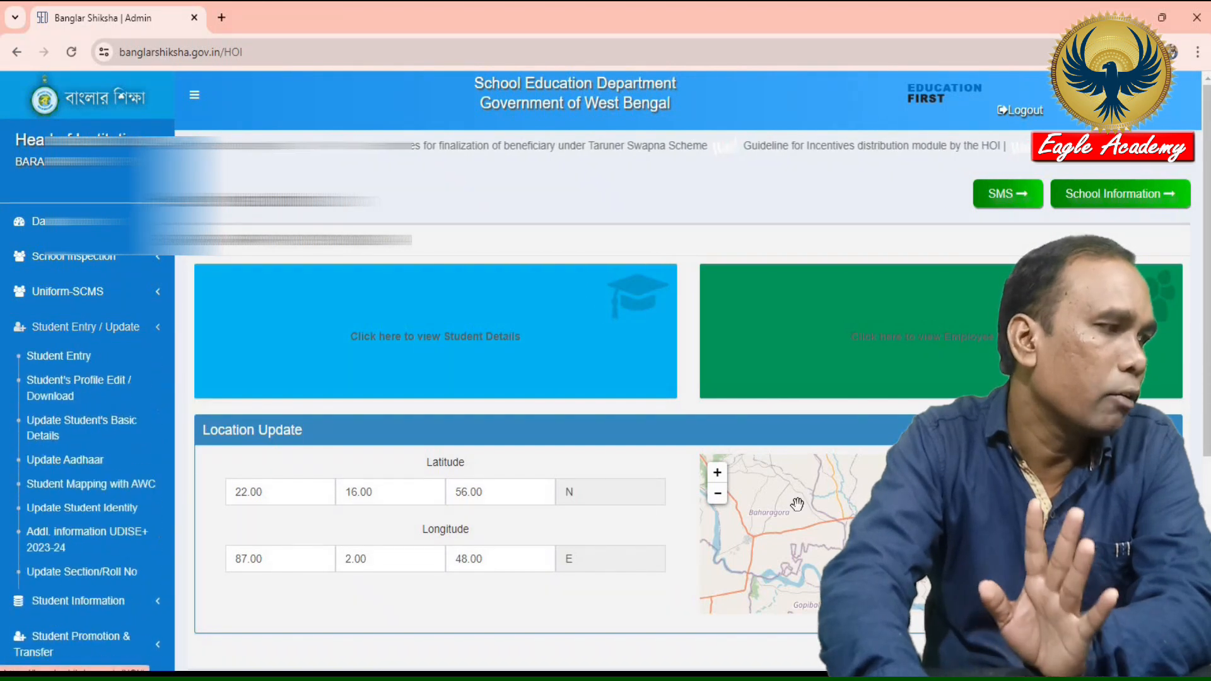
click(71, 359)
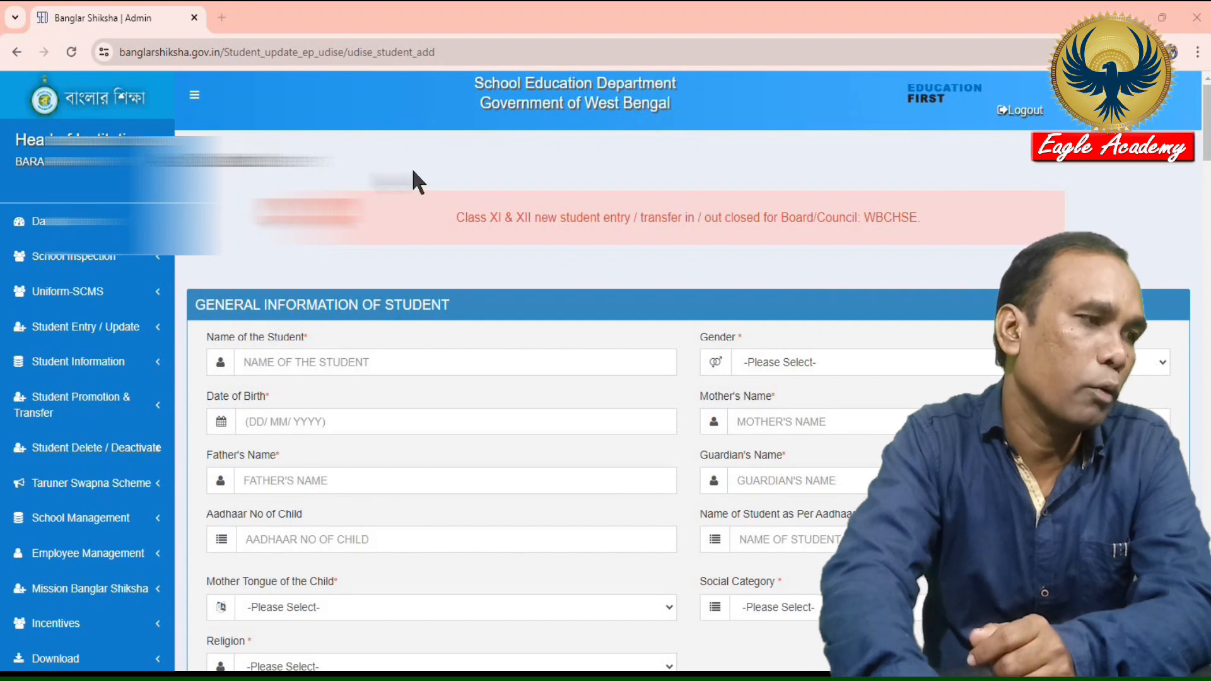
triple_click(571, 247)
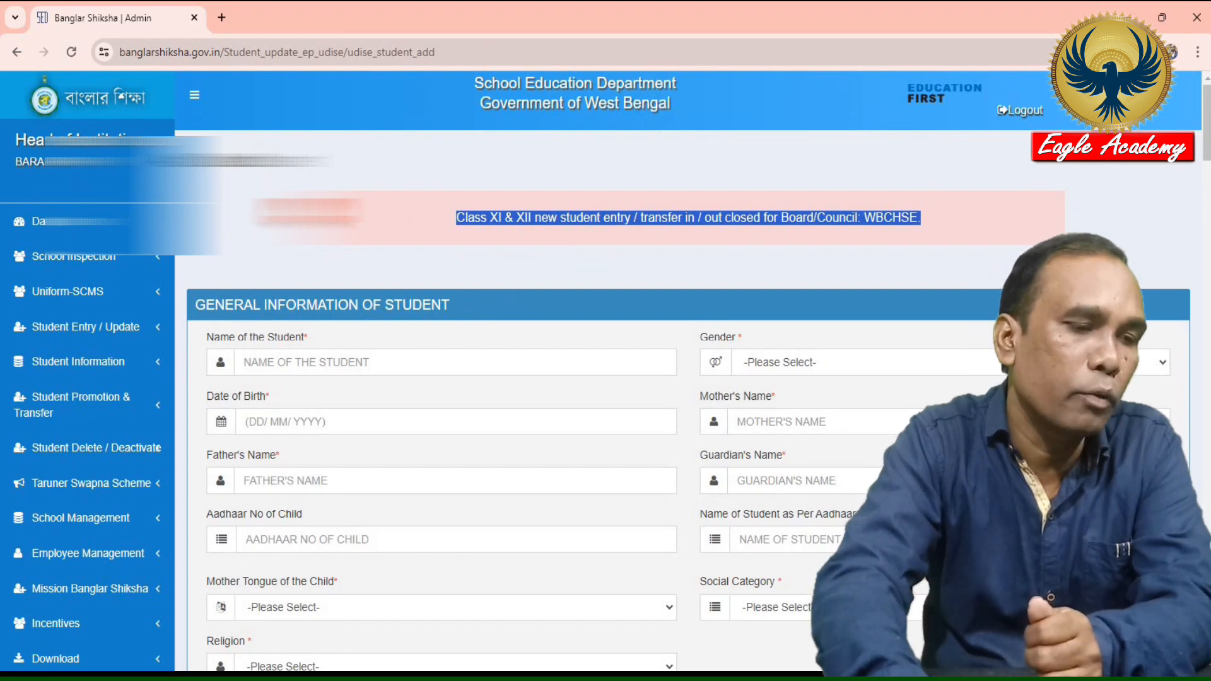
mouse_move(416, 176)
mouse_down()
mouse_move(509, 244)
mouse_move(978, 247)
mouse_up()
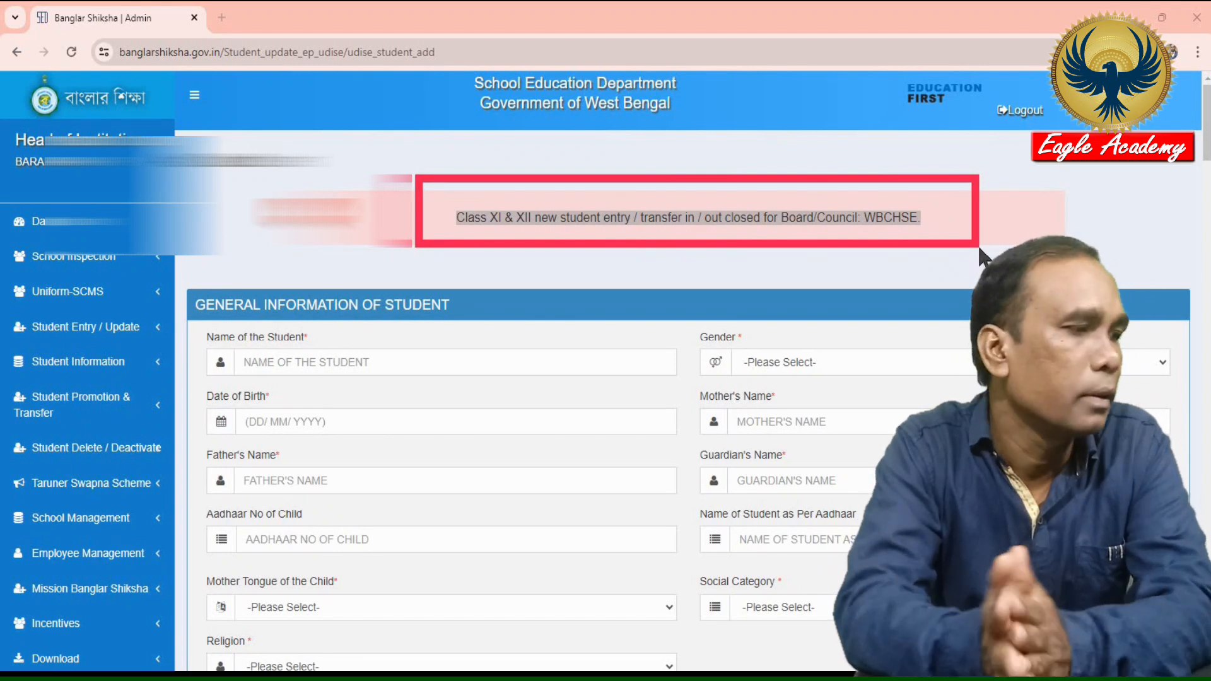
Examine the student name, gender, date of birth, parent, guardian and Aadhaar fields under General Information of Student
scroll(981, 255, down, 3)
mouse_move(167, 99)
mouse_down()
mouse_move(215, 134)
mouse_move(517, 172)
mouse_up()
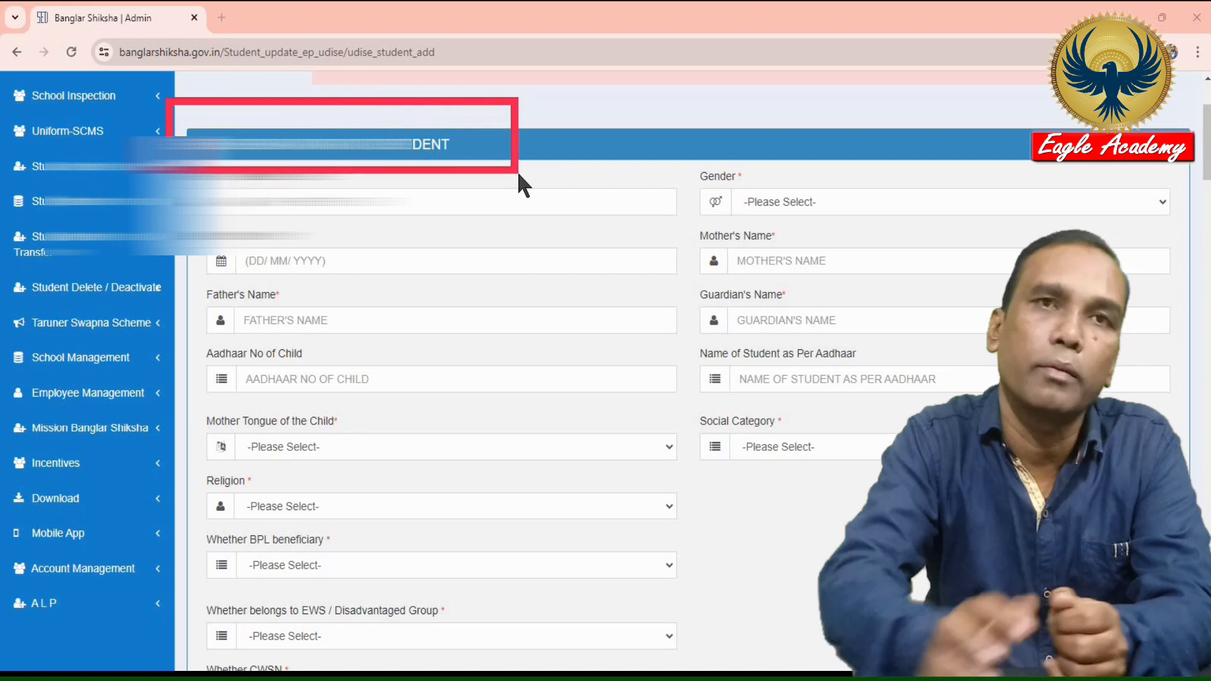
mouse_move(195, 167)
mouse_down()
mouse_move(320, 226)
mouse_move(682, 237)
mouse_up()
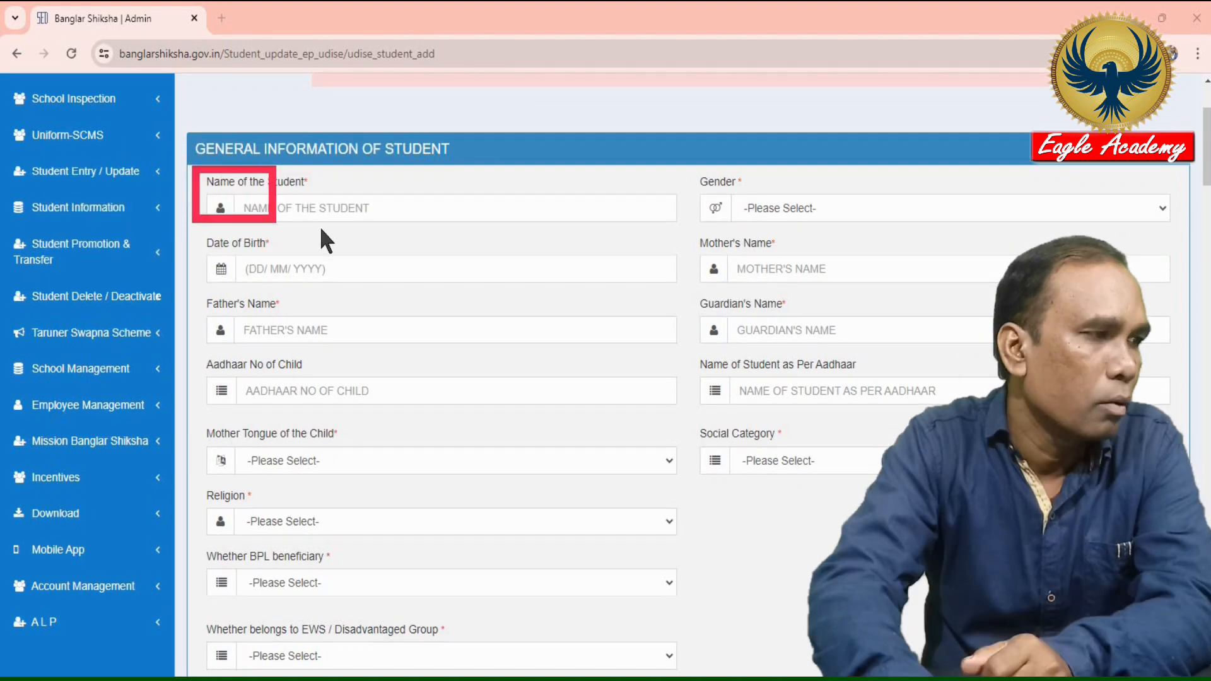
mouse_move(682, 159)
mouse_down()
mouse_move(961, 245)
mouse_move(1134, 220)
mouse_move(1177, 232)
mouse_up()
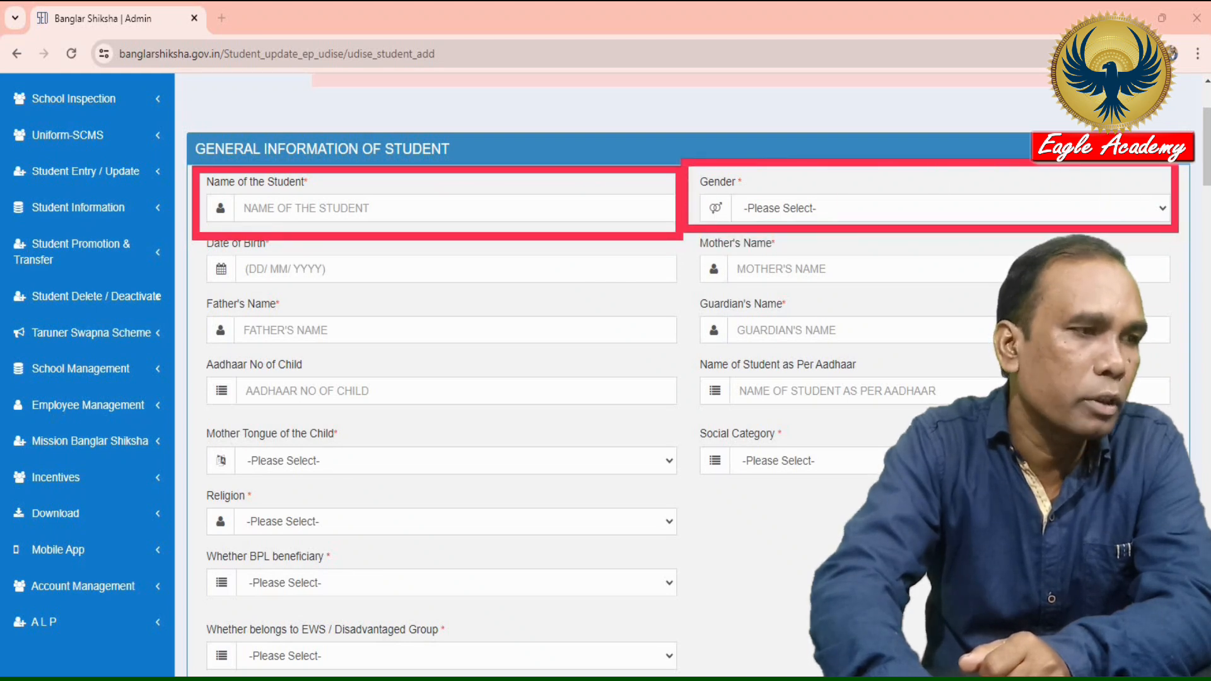
mouse_move(194, 235)
mouse_down()
mouse_move(502, 300)
mouse_move(706, 301)
mouse_move(696, 305)
mouse_up()
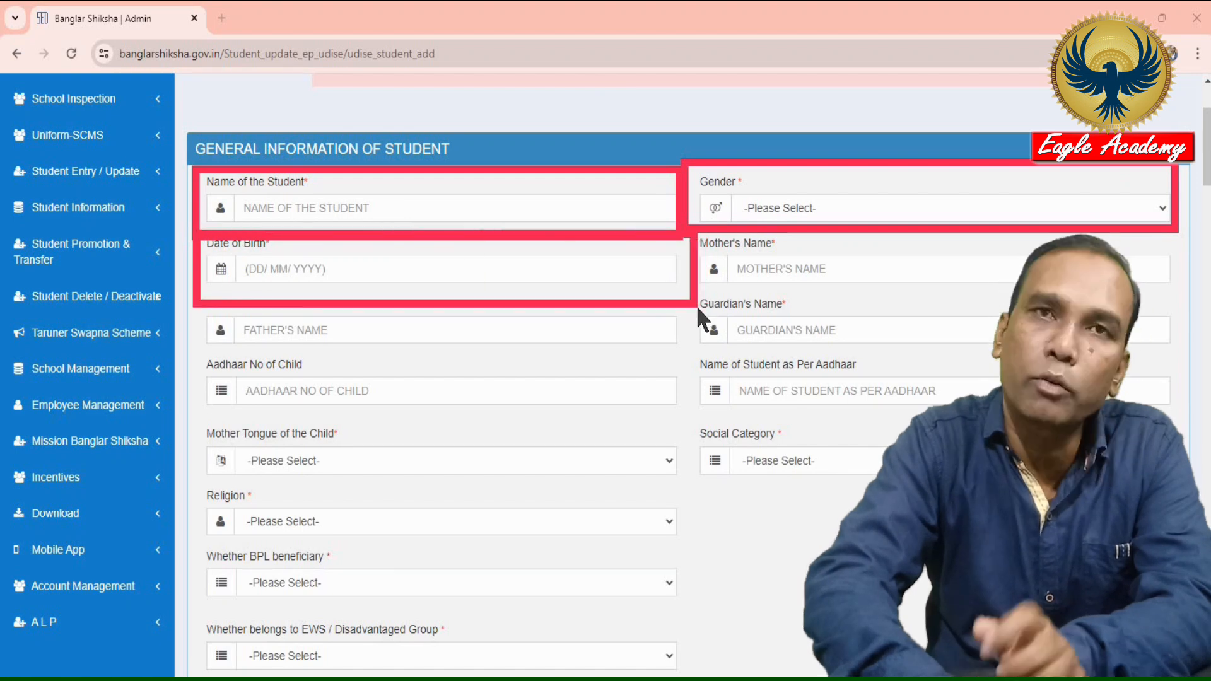
mouse_move(691, 232)
mouse_down()
mouse_move(822, 297)
mouse_move(1180, 292)
mouse_up()
mouse_move(196, 303)
mouse_down()
mouse_move(372, 354)
mouse_move(686, 355)
mouse_up()
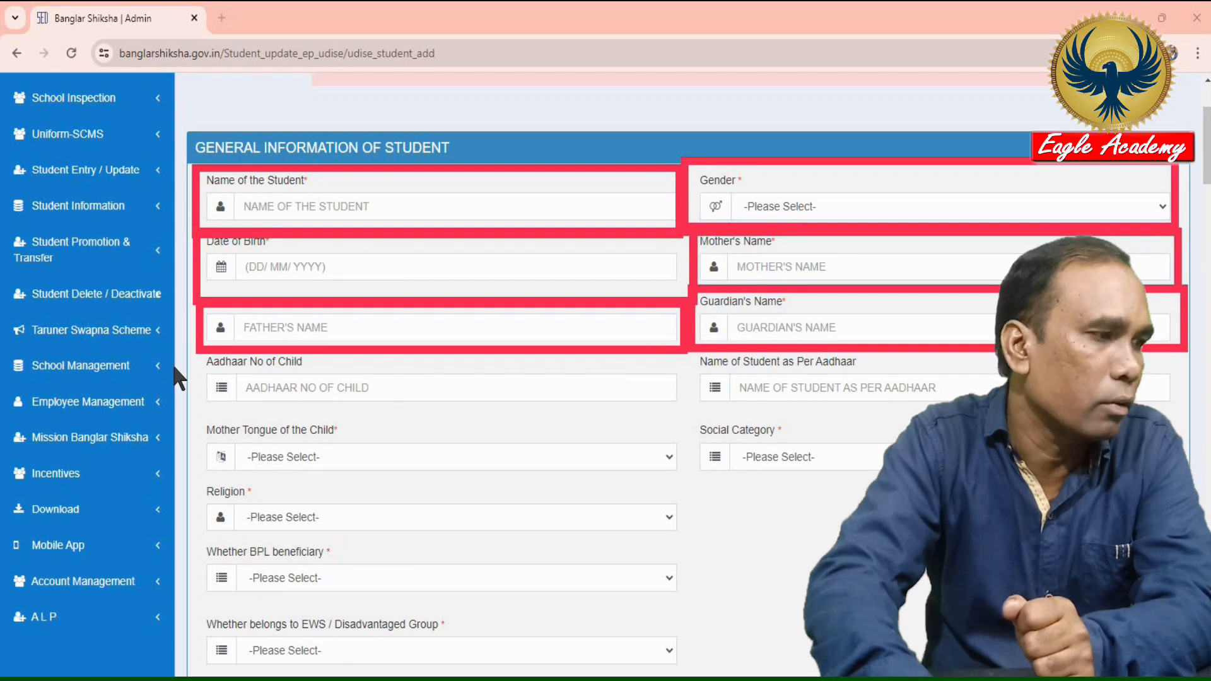
mouse_move(190, 343)
mouse_down()
mouse_move(208, 401)
mouse_move(678, 413)
mouse_up()
mouse_move(693, 346)
mouse_down()
mouse_move(690, 369)
mouse_move(765, 415)
mouse_move(838, 420)
mouse_move(1174, 424)
mouse_move(1178, 354)
mouse_up()
key(Escape)
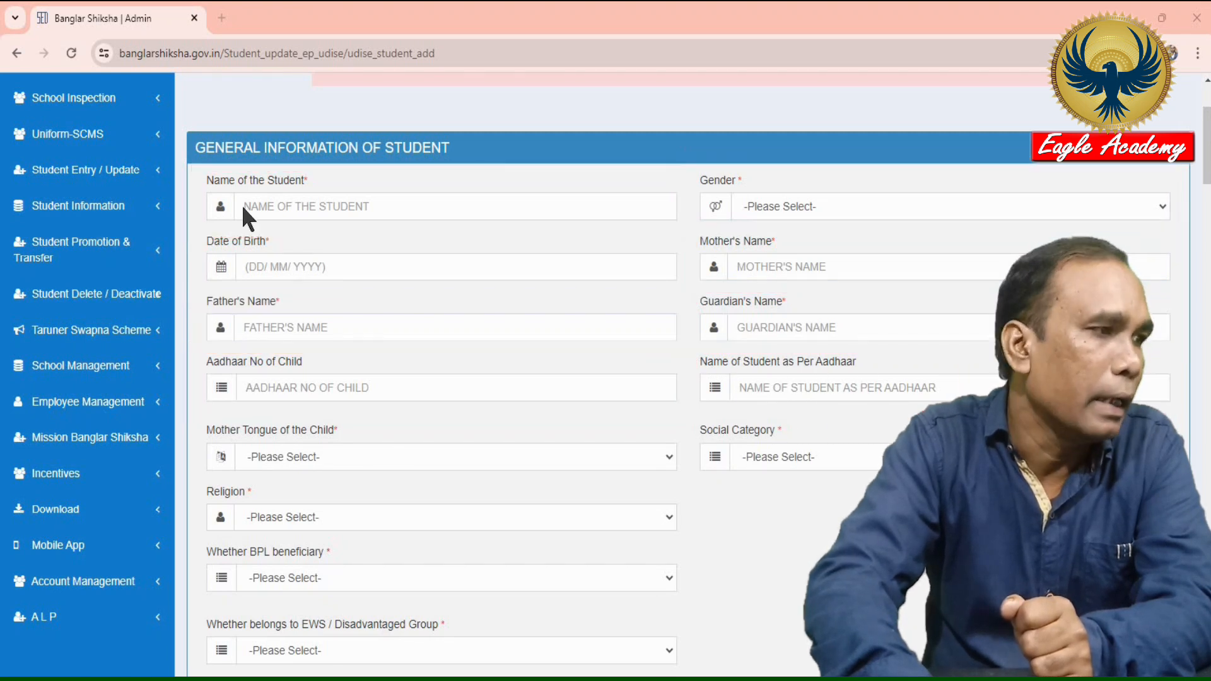
mouse_move(187, 161)
mouse_down()
mouse_move(467, 232)
mouse_move(693, 235)
mouse_up()
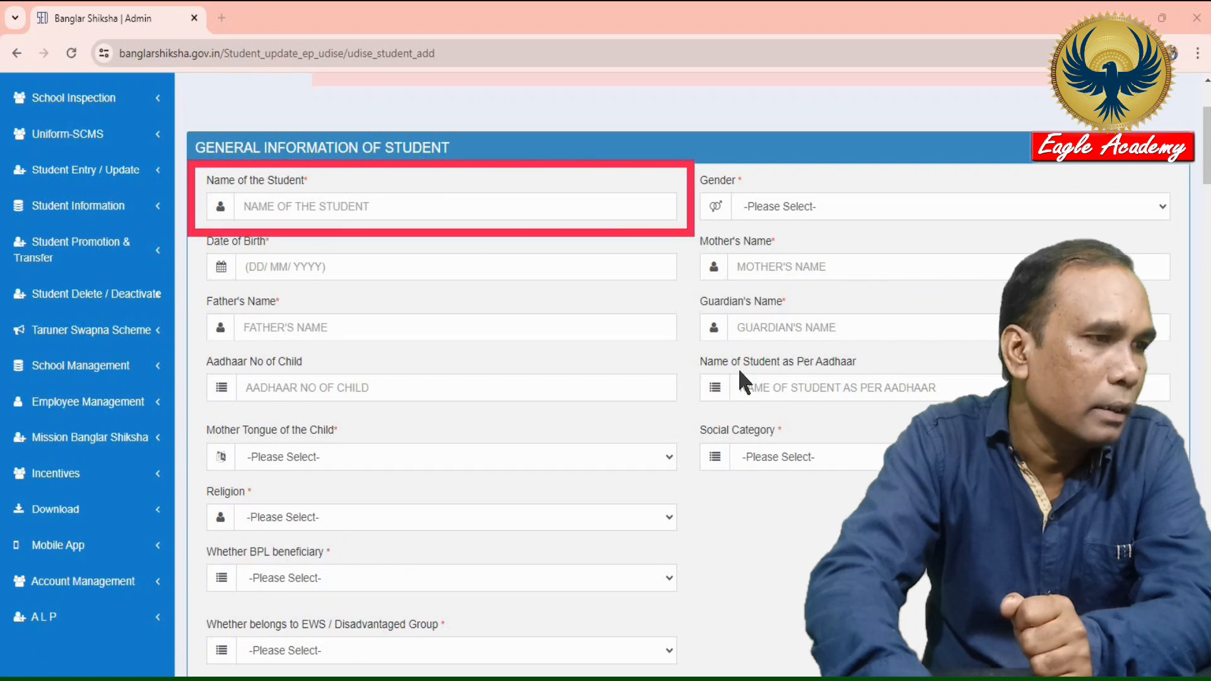
mouse_move(679, 339)
mouse_down()
mouse_move(858, 410)
mouse_move(1190, 419)
mouse_up()
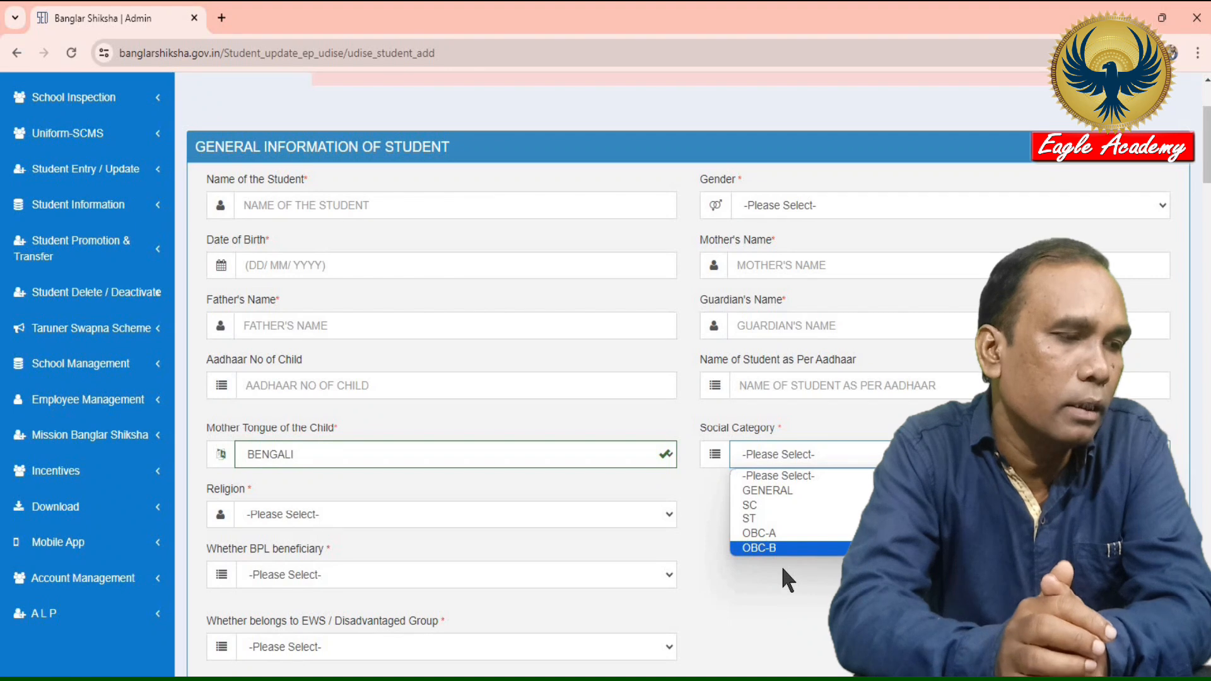
View the available Social Category and Religion options without choosing any
click(781, 565)
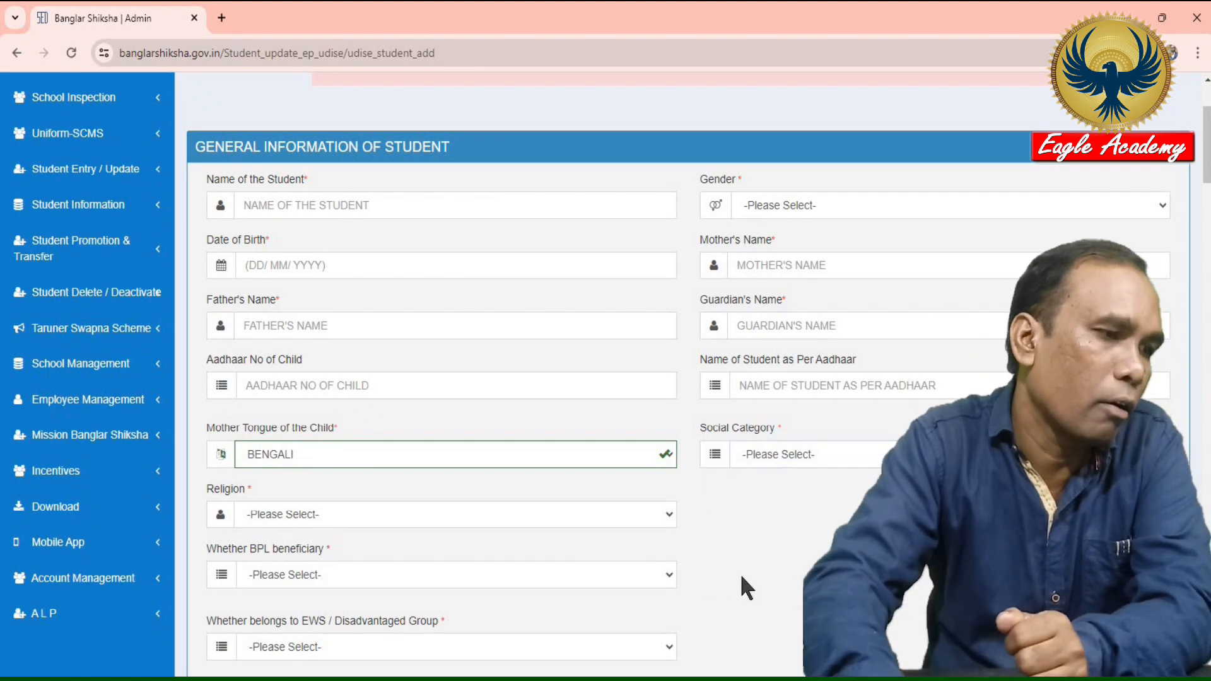
click(318, 515)
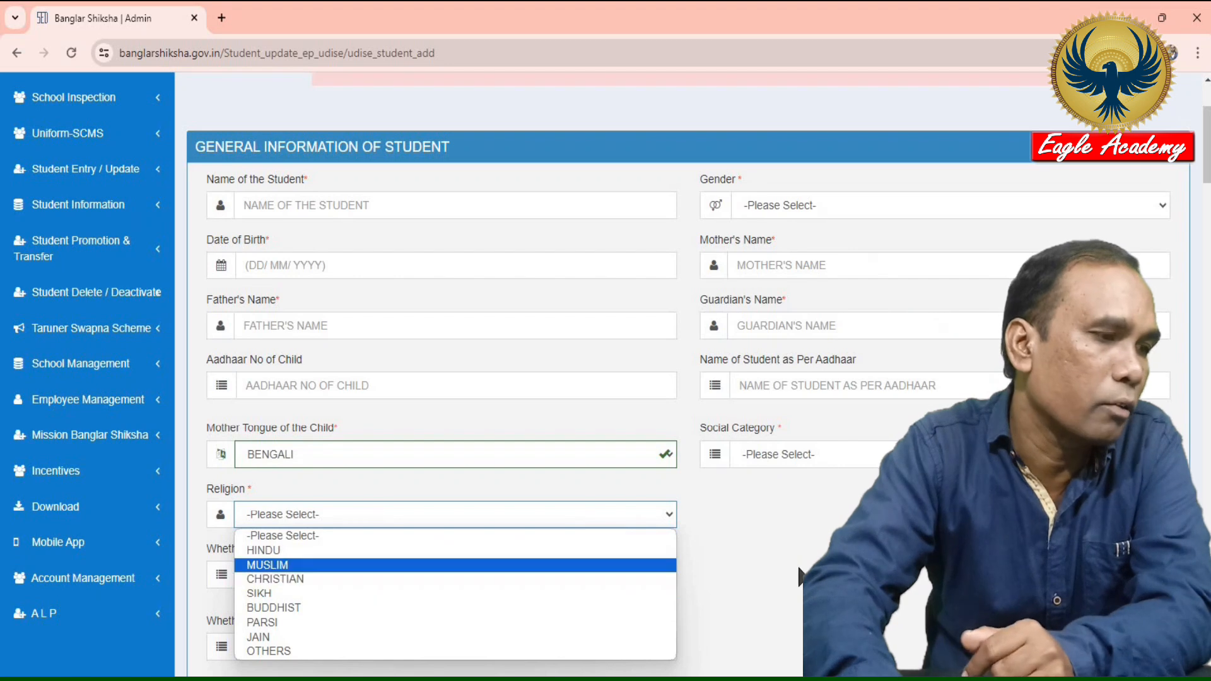
click(797, 566)
Set both Whether BPL beneficiary and Whether Antyodaya Anna Yojana (AAY) beneficiary to YES, and go to the BPL No. field
click(368, 574)
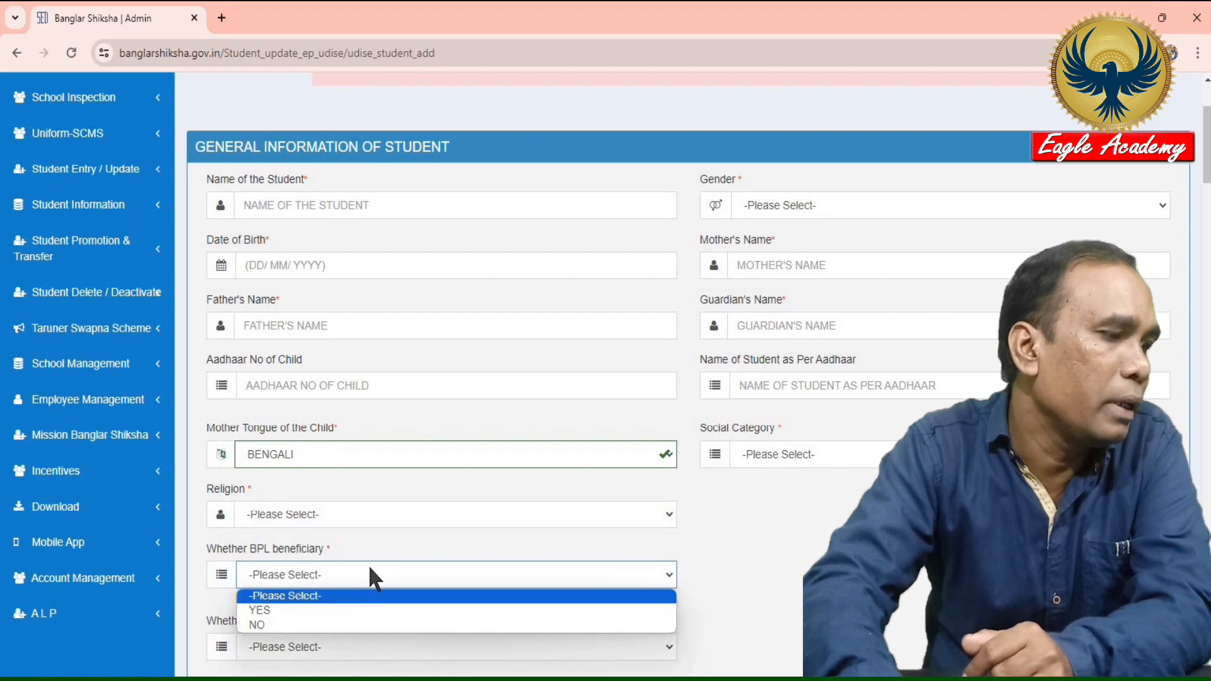
click(350, 612)
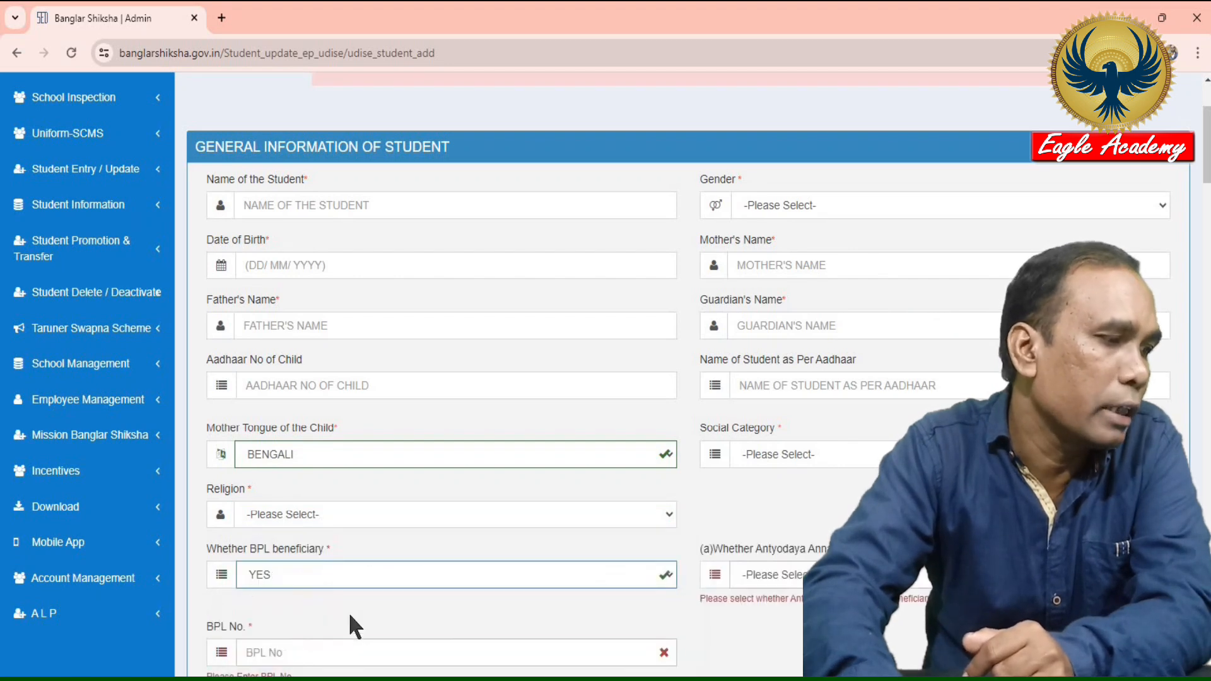
click(795, 583)
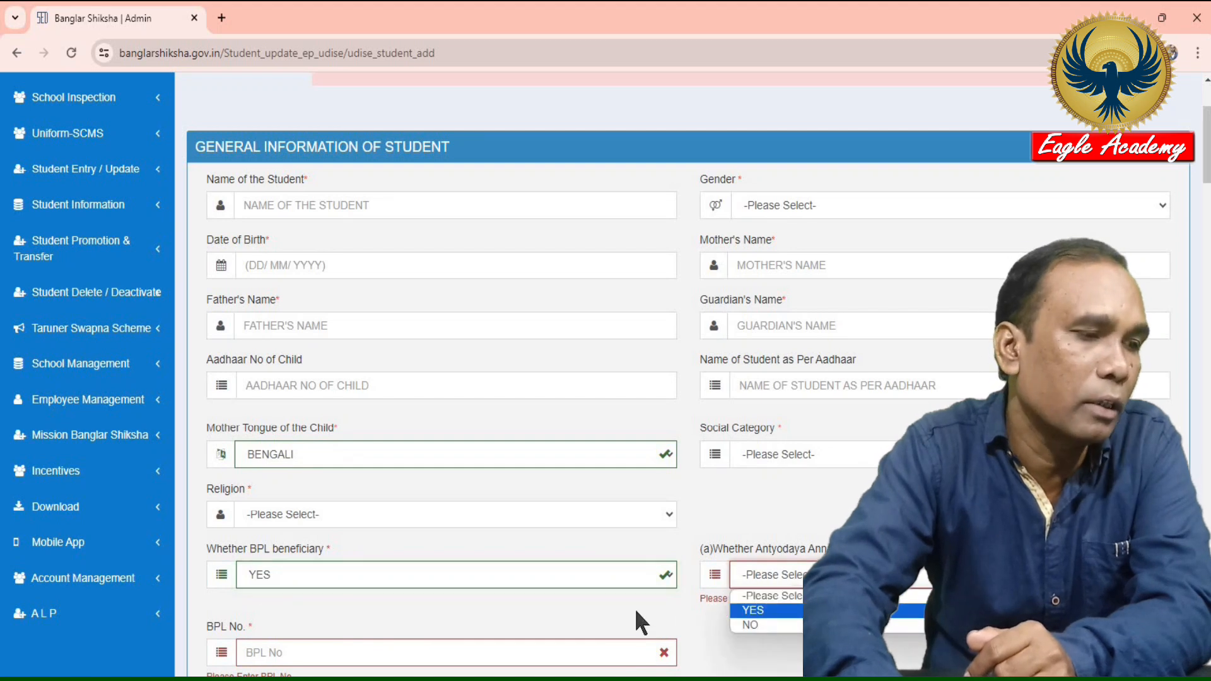
click(634, 608)
click(806, 577)
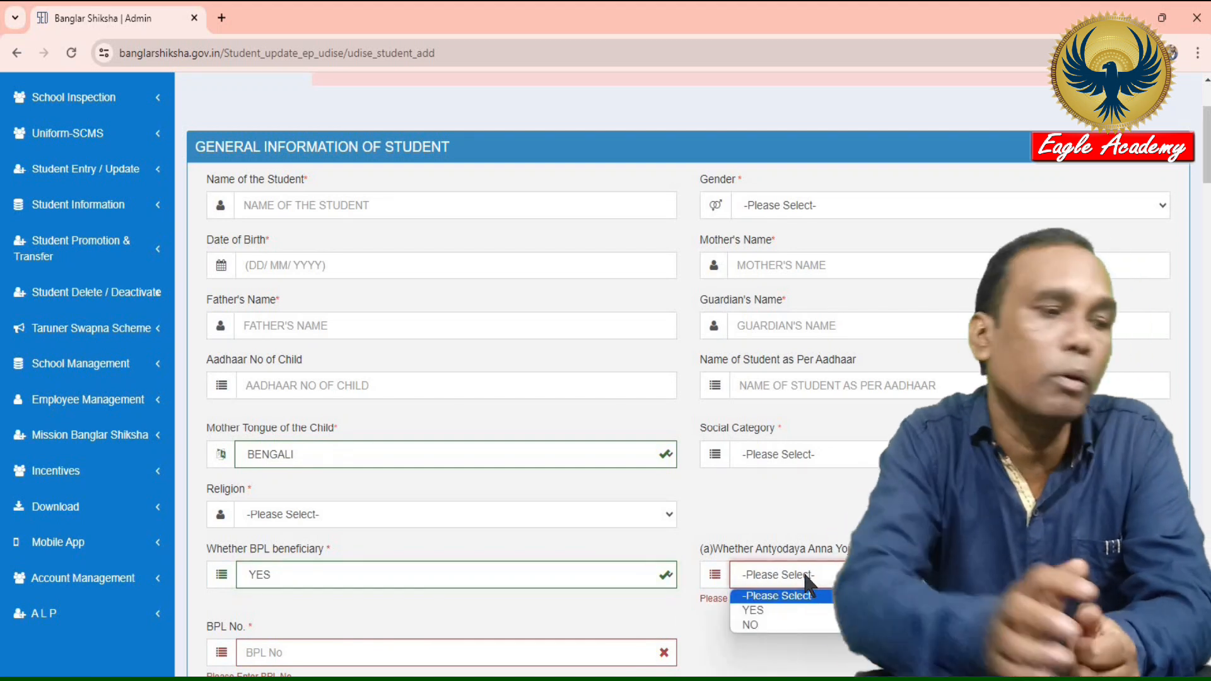
click(756, 610)
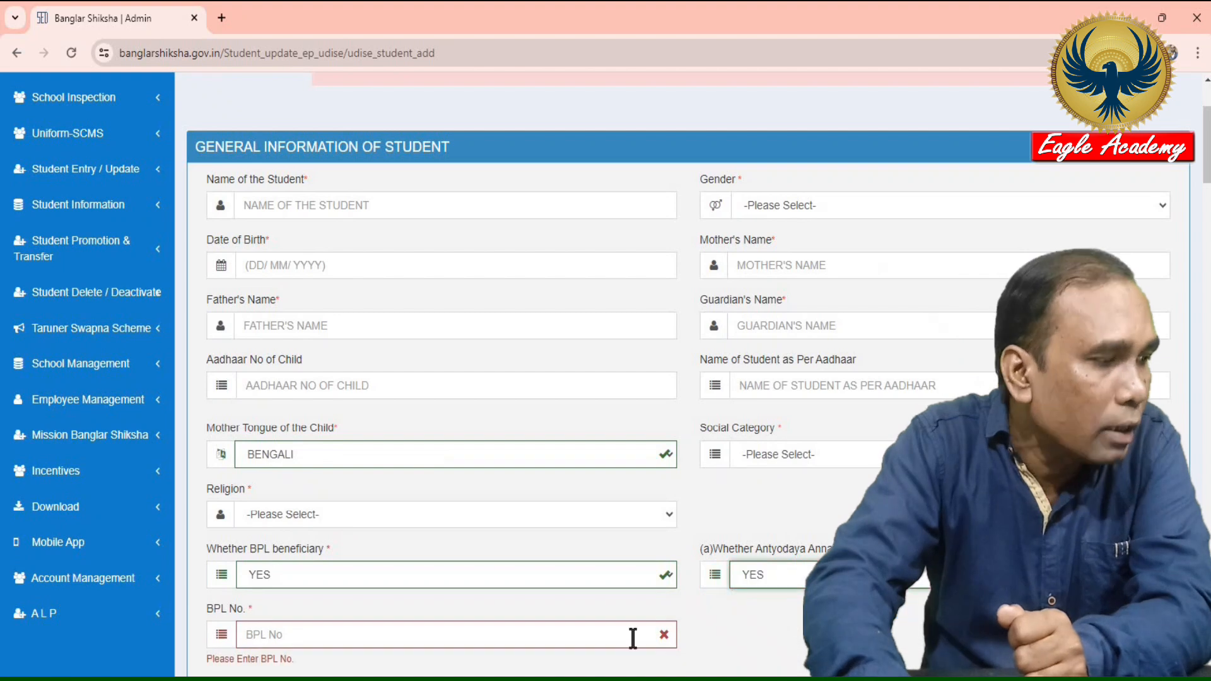
click(294, 635)
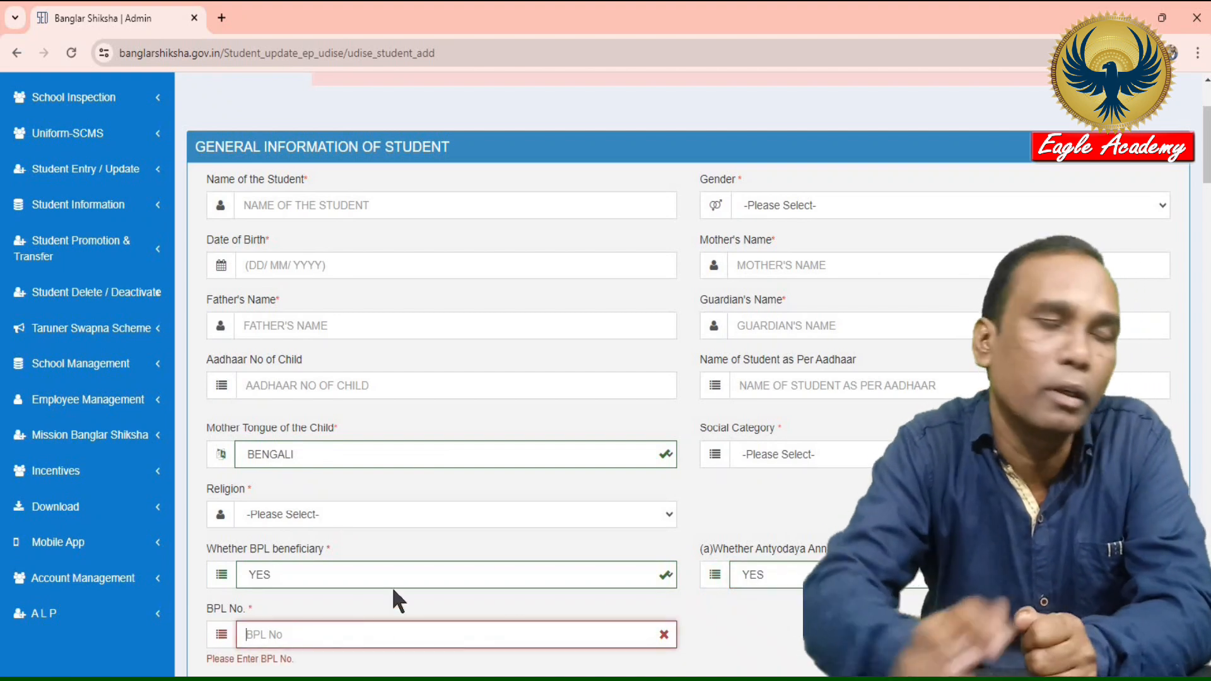
Change the Antyodaya Anna Yojana (AAY) beneficiary answer to NO and return to the BPL No. field
click(775, 570)
click(763, 625)
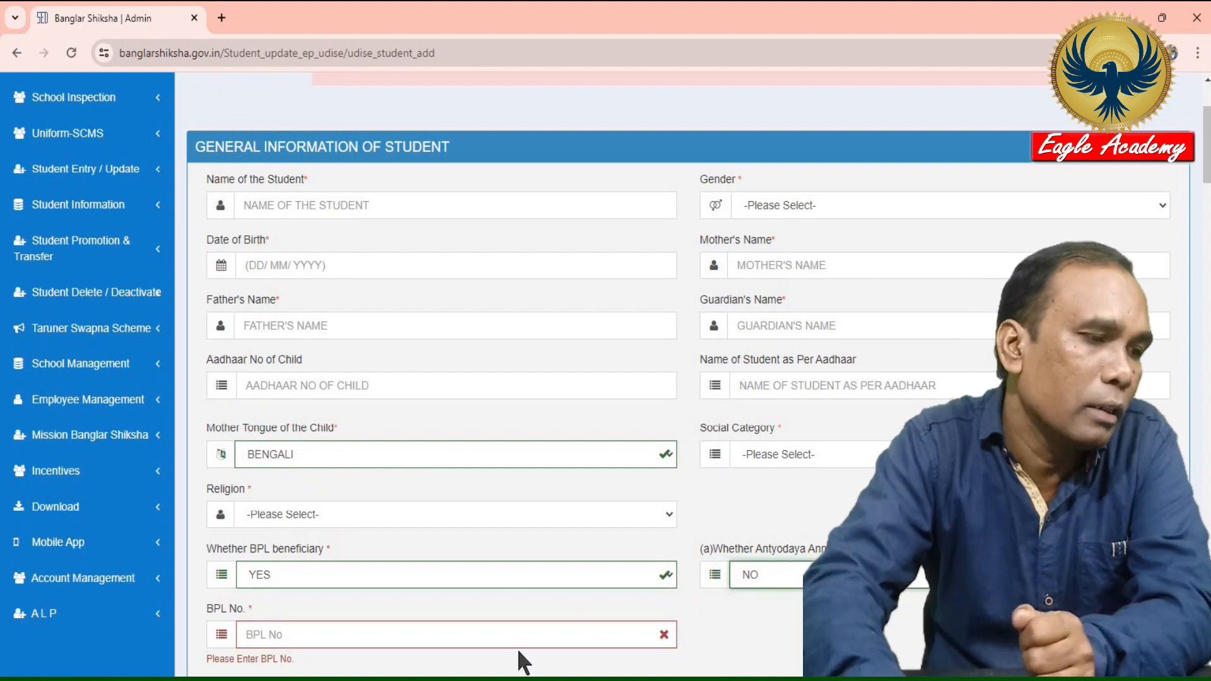
click(343, 641)
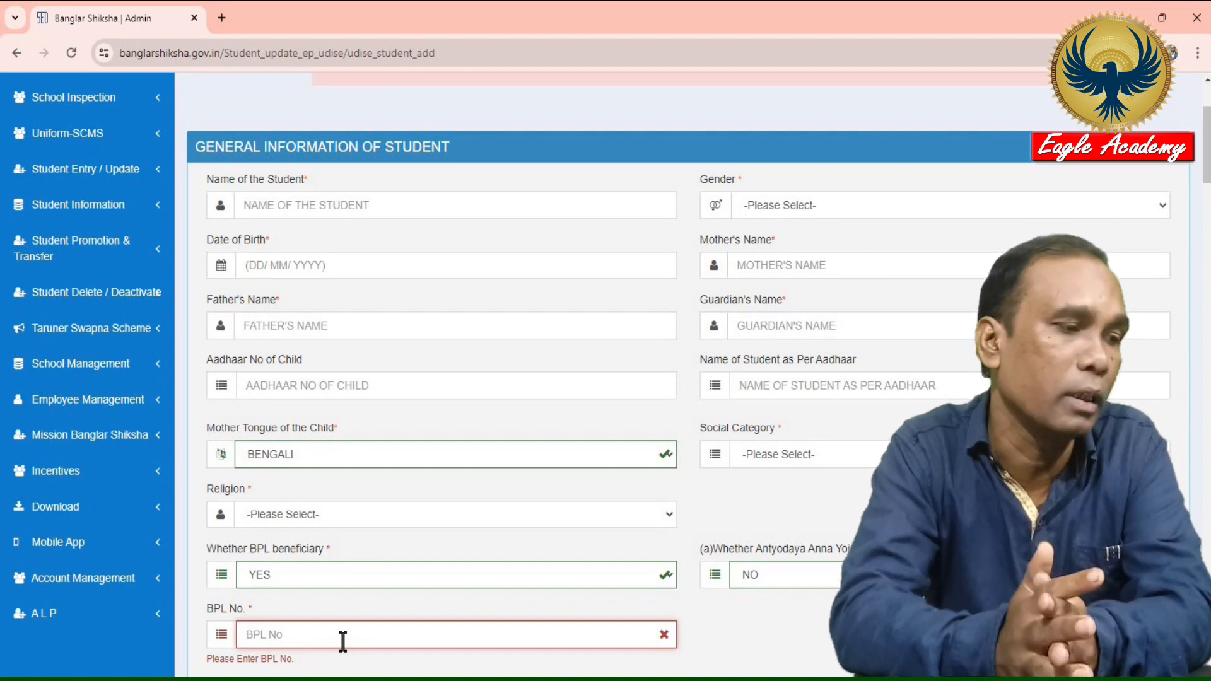
scroll(297, 419, down, 5)
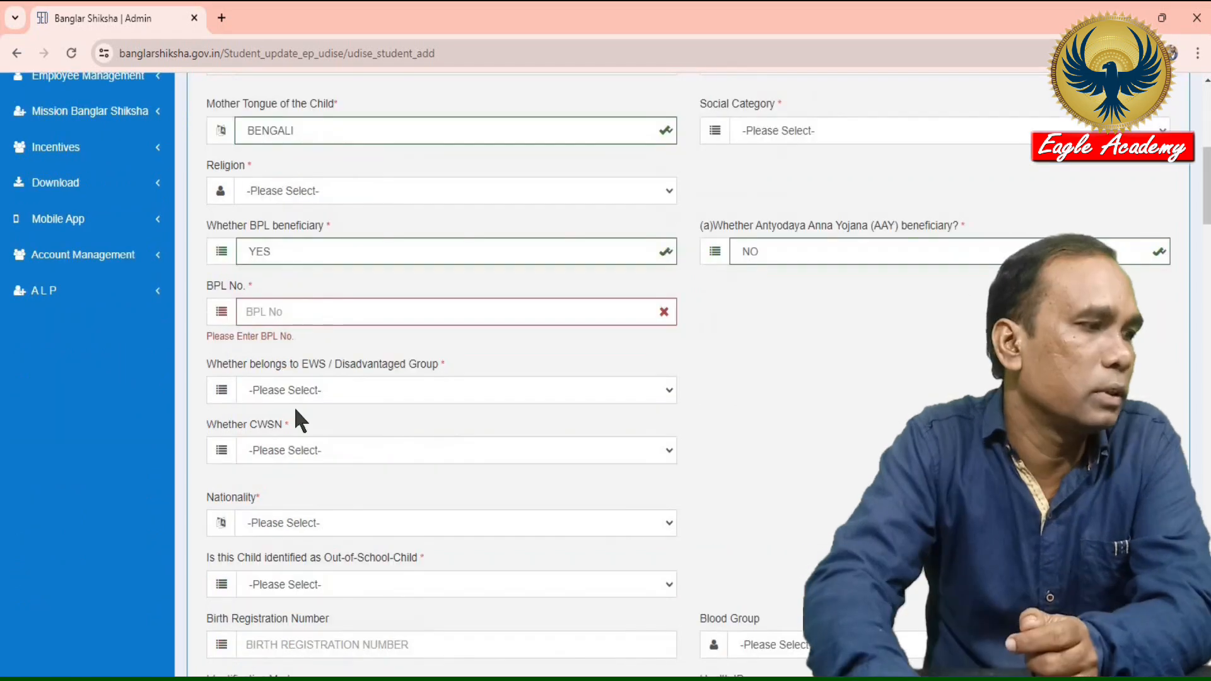
click(280, 392)
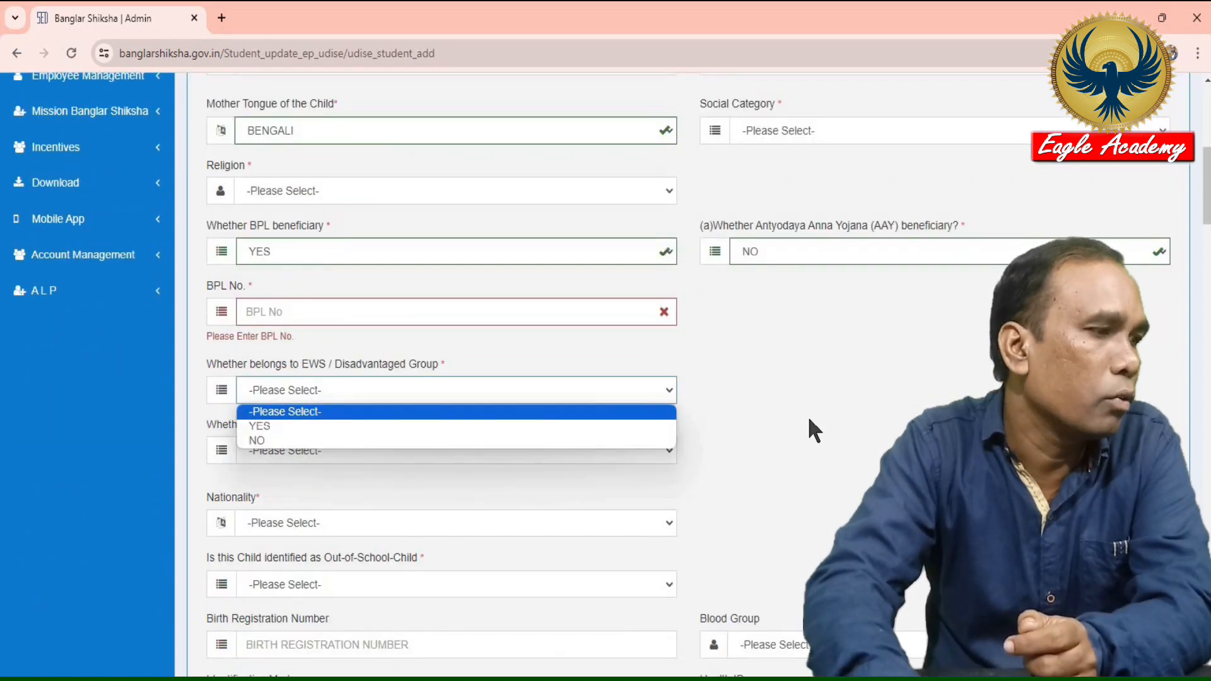
click(343, 289)
scroll(343, 289, up, 1)
click(321, 276)
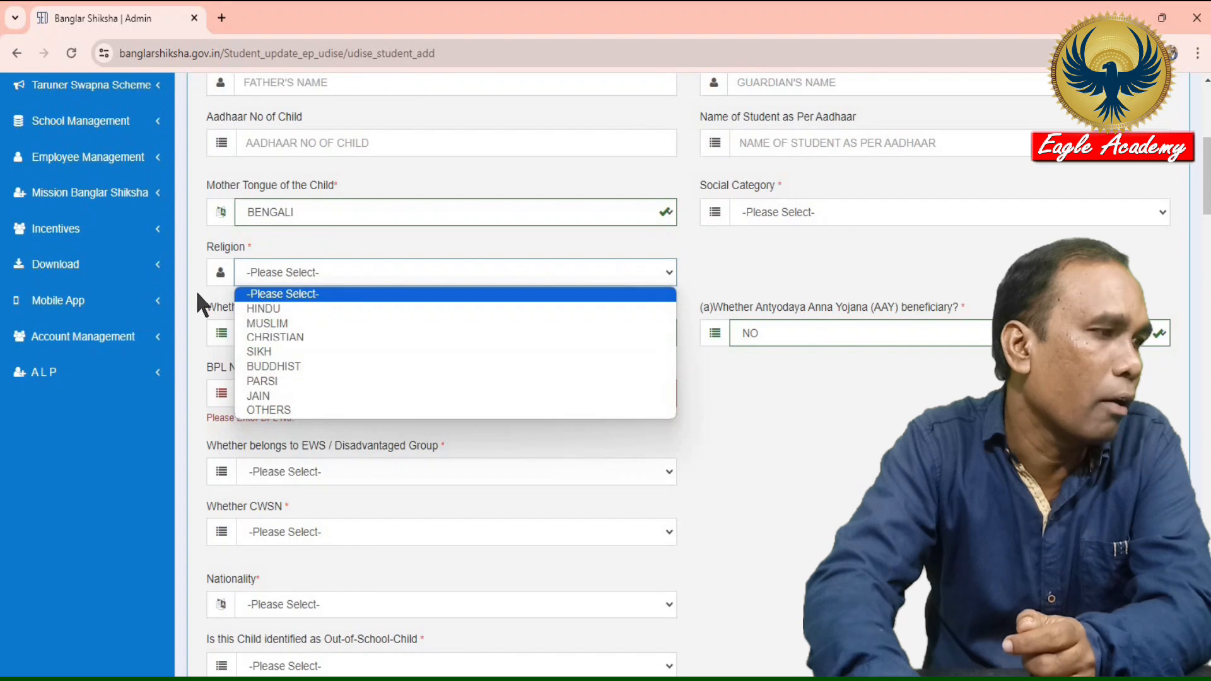
click(195, 290)
Set both Whether BPL beneficiary and Whether belongs to EWS / Disadvantaged Group to NO
click(260, 328)
click(492, 385)
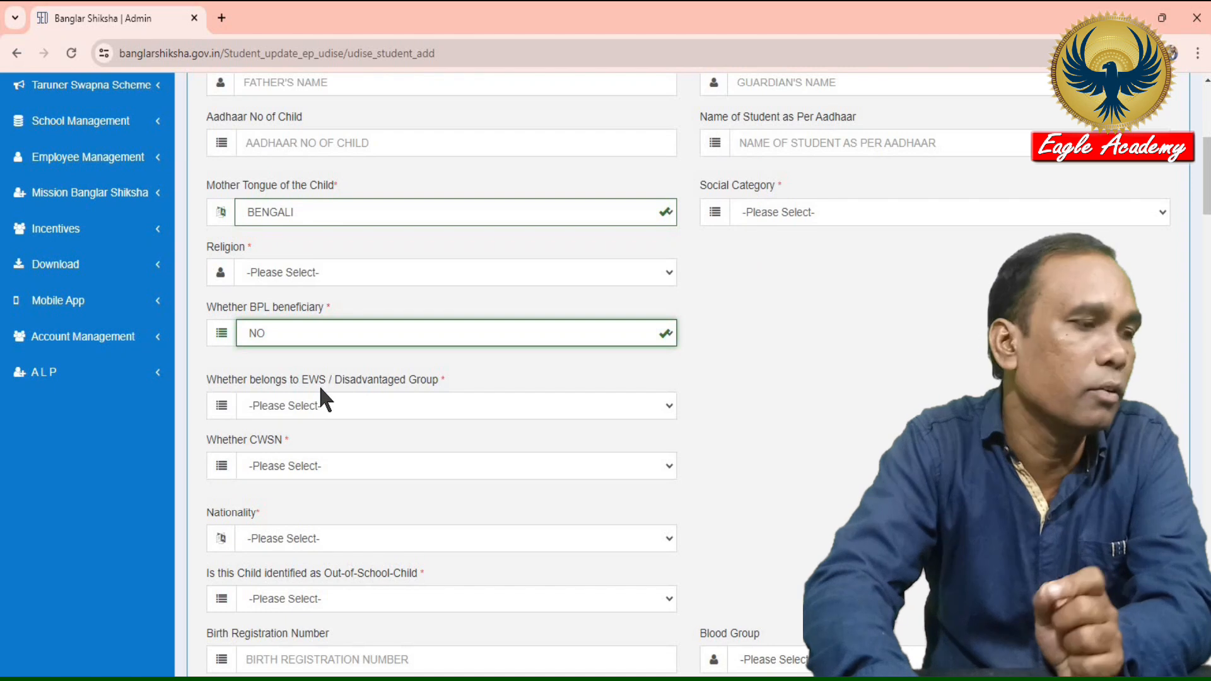
click(347, 405)
click(335, 442)
click(301, 406)
click(313, 457)
Set Whether CWSN to YES, view the type of impairment options and go to the disability percentage field
scroll(826, 449, down, 2)
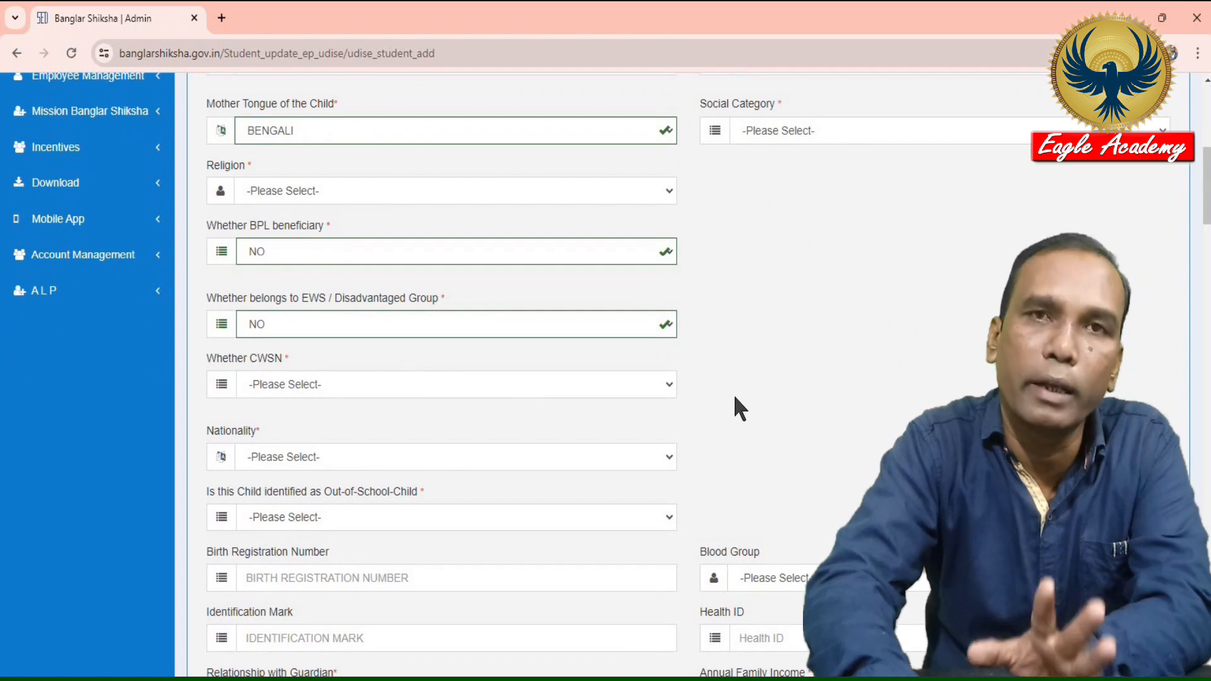
click(568, 384)
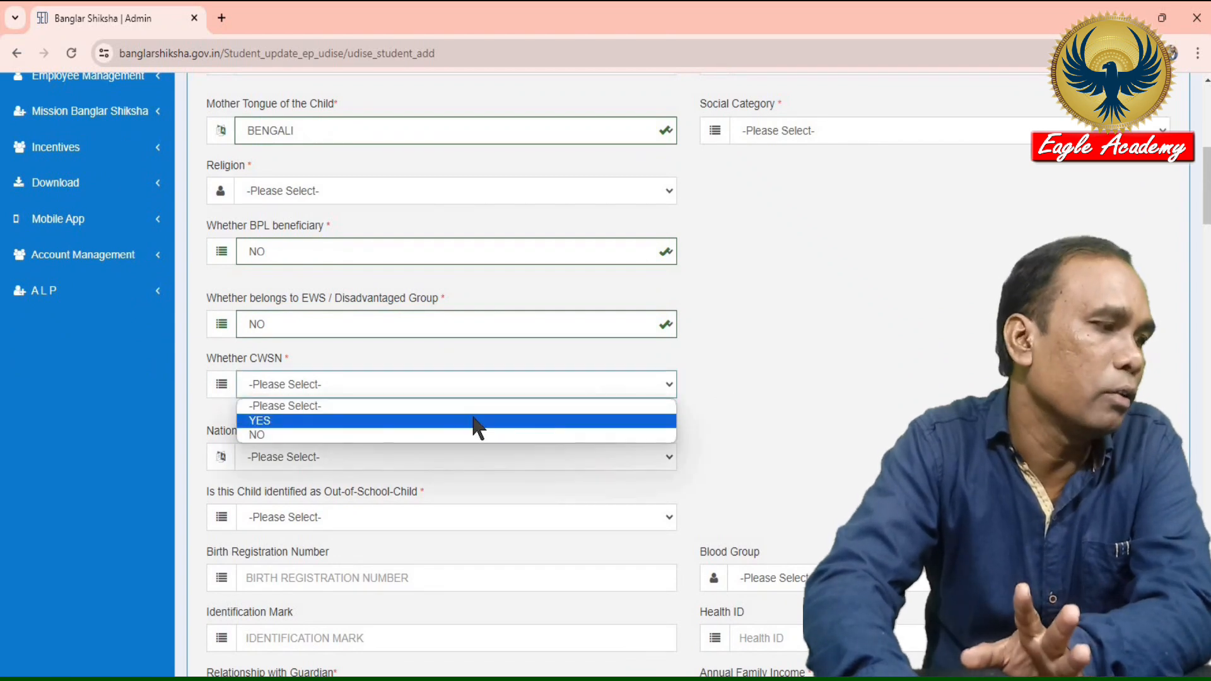
click(478, 421)
click(812, 384)
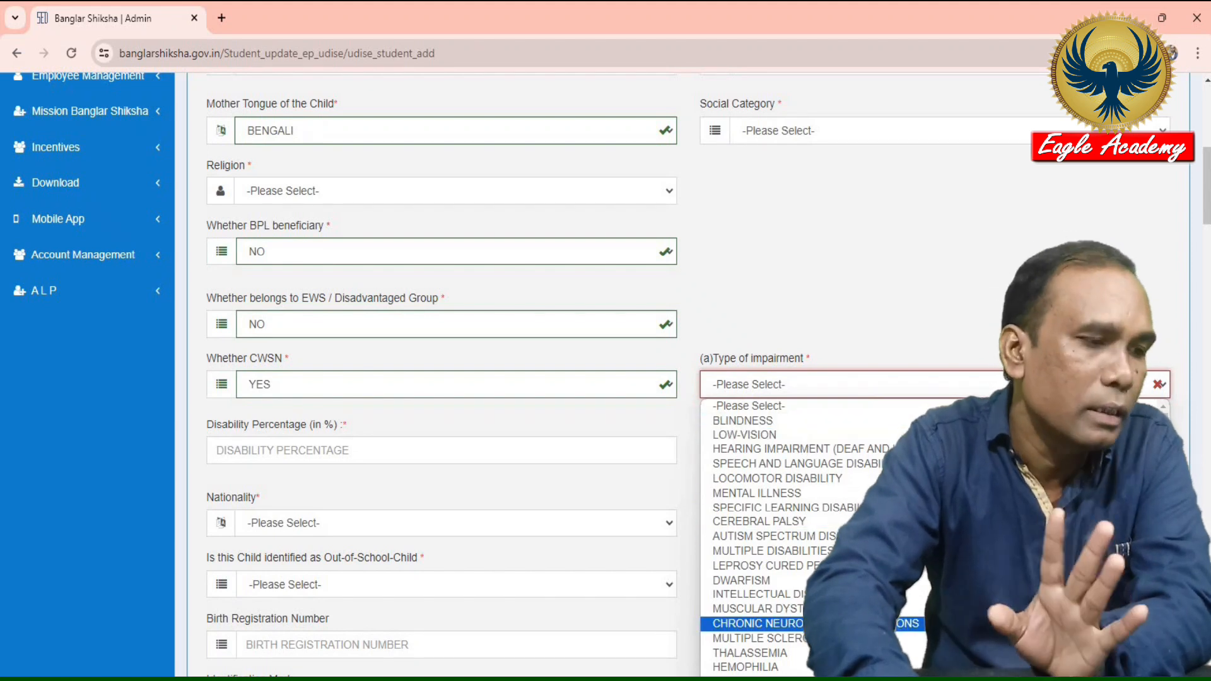
click(398, 451)
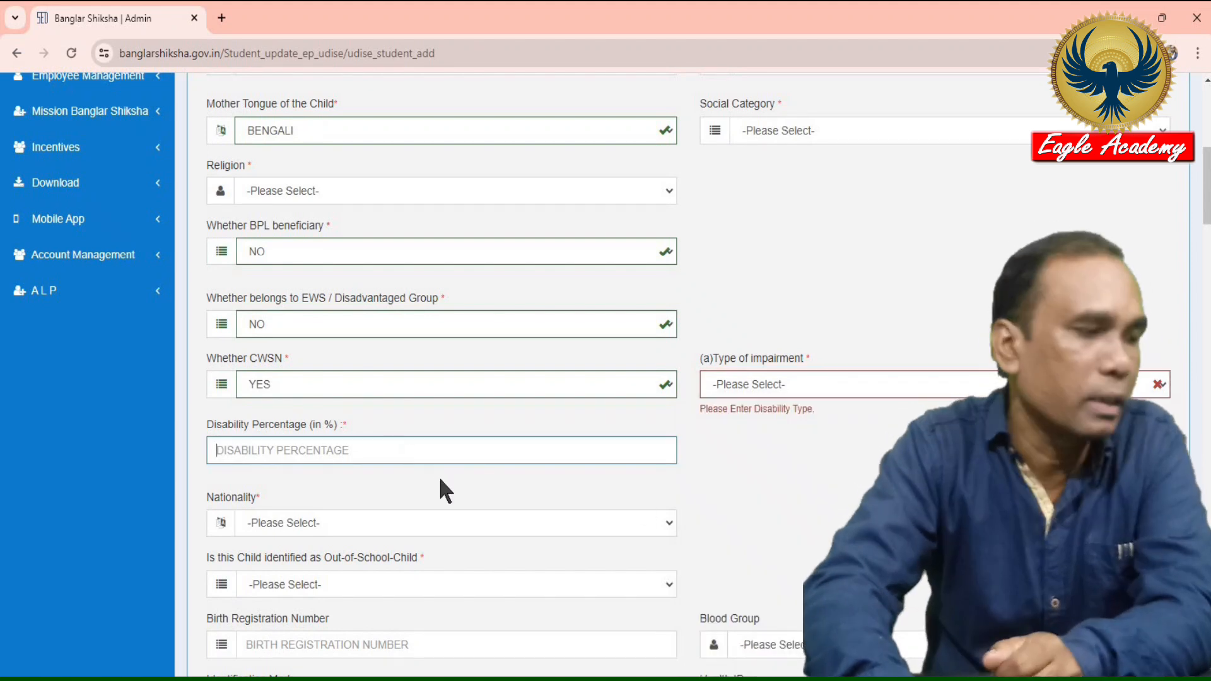
click(328, 445)
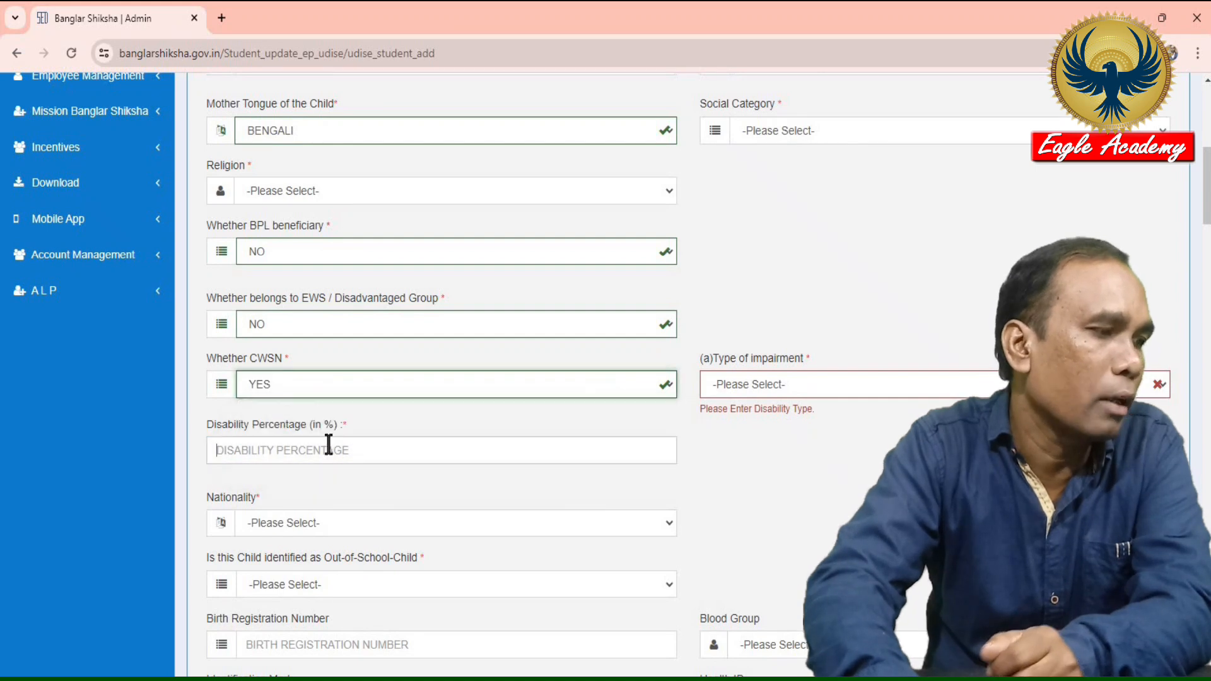
Change the Whether CWSN answer to NO
click(310, 389)
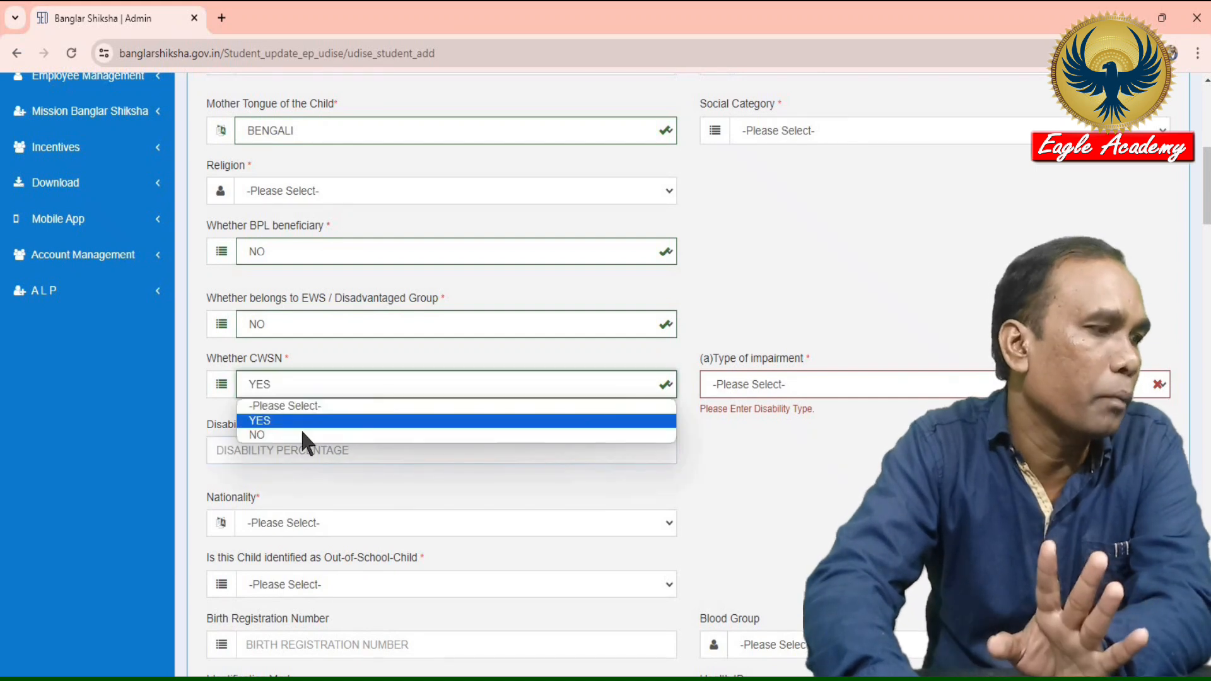
click(302, 433)
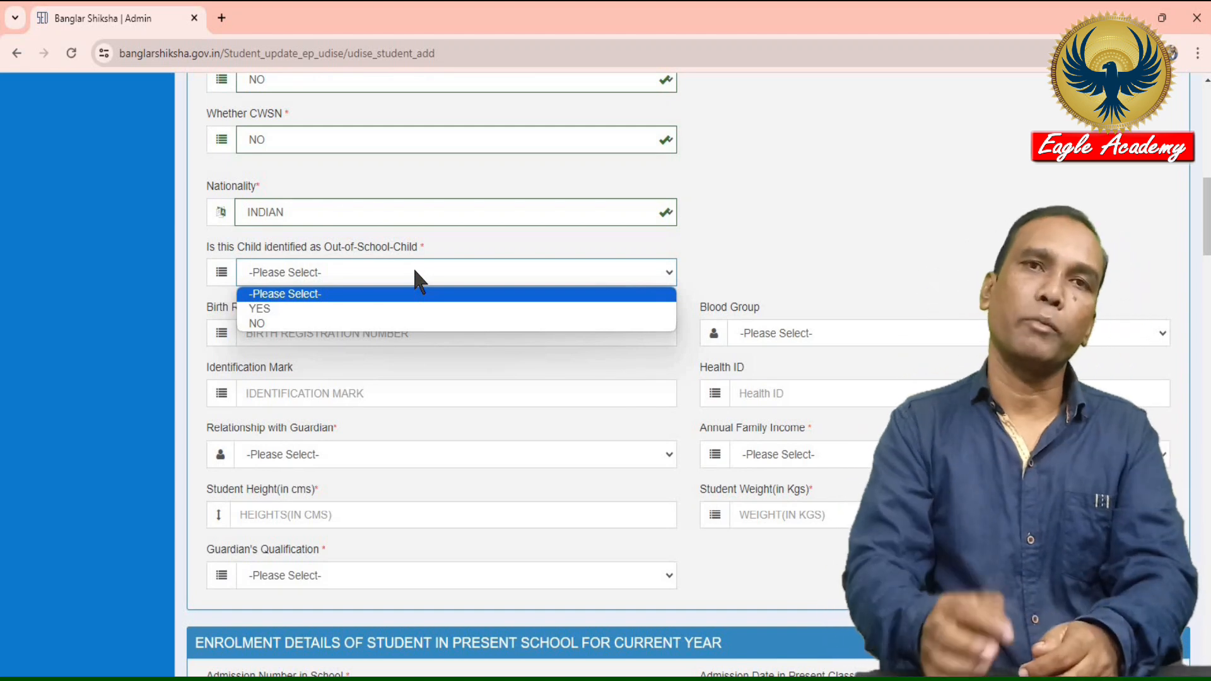
Set the Out-of-School-Child answer to YES to view the options for when the child is mainstreamed, and change the answer to NO
click(264, 308)
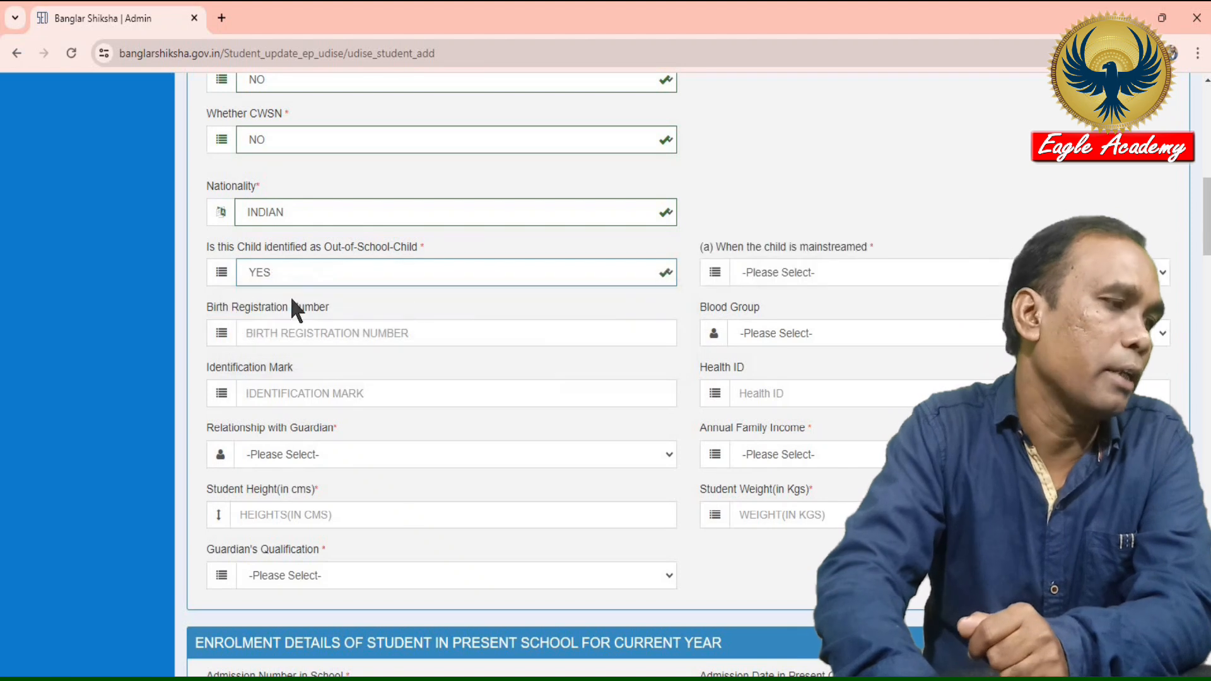
click(778, 271)
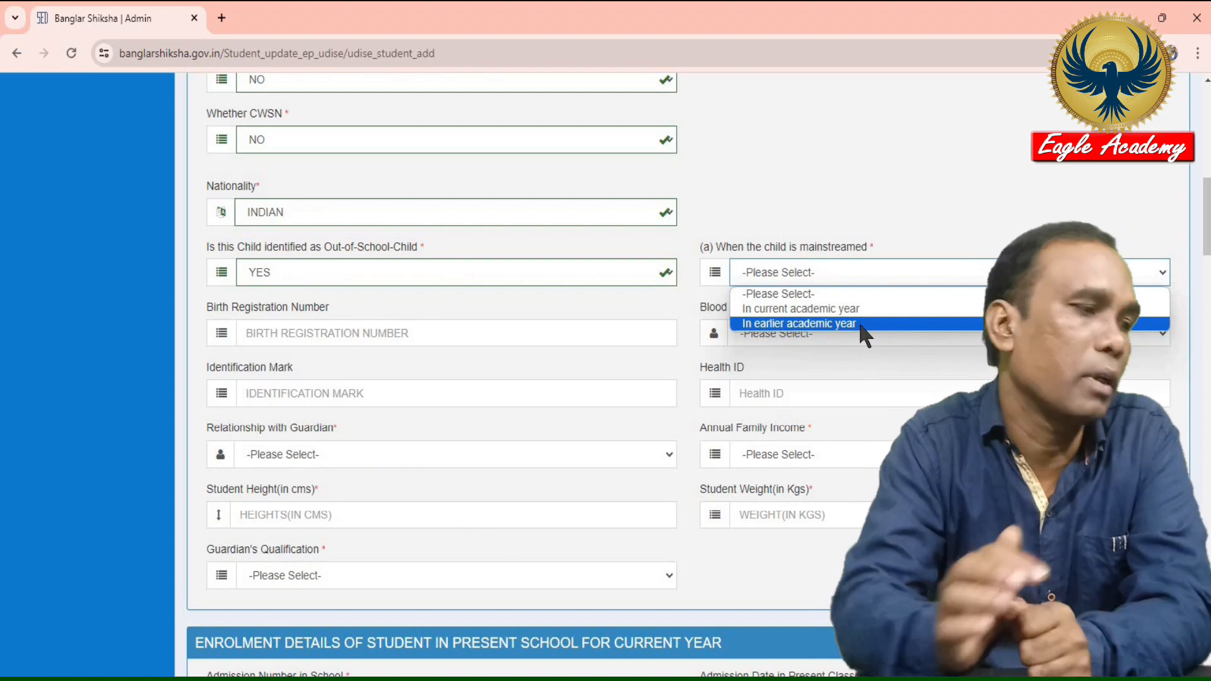
click(437, 272)
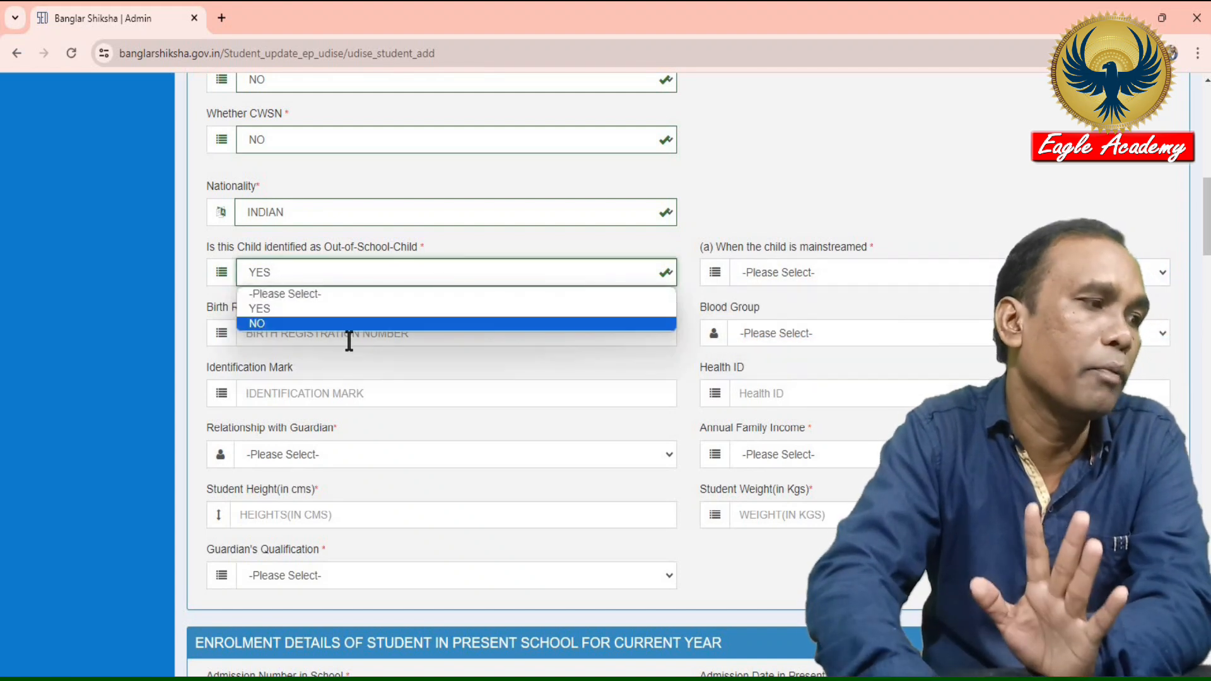
click(331, 324)
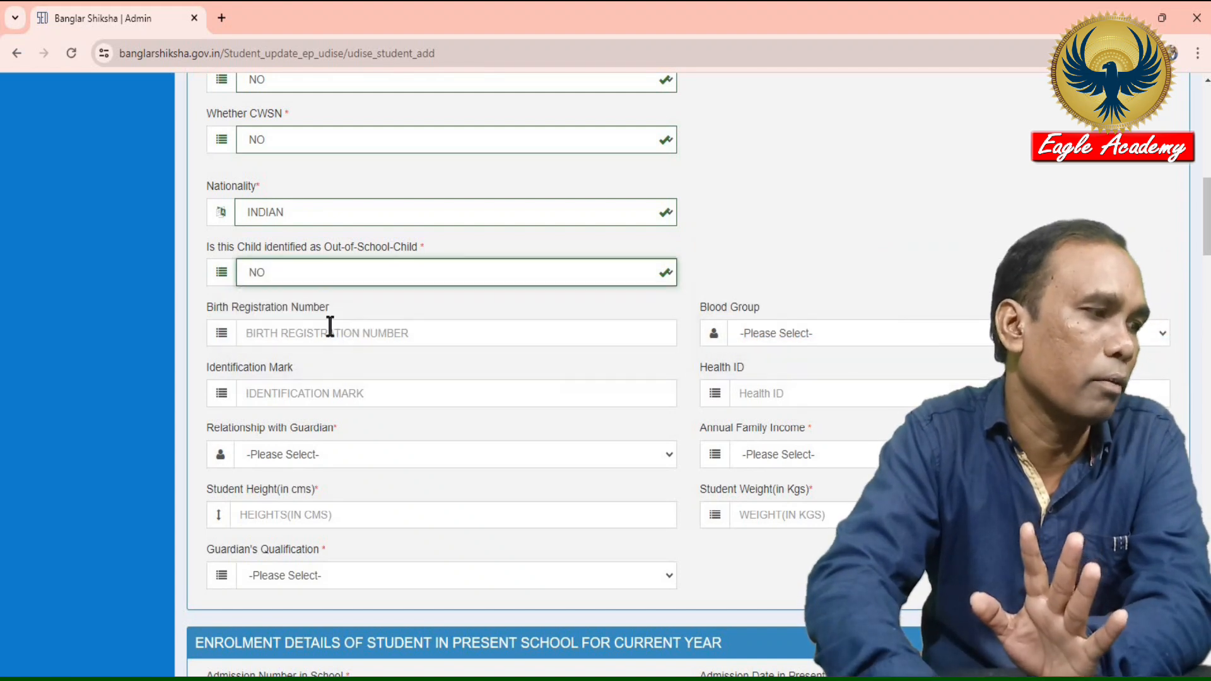
Set Blood Group to A- and visit the Birth Registration Number, Identification Mark and Health ID fields without filling them in
click(278, 333)
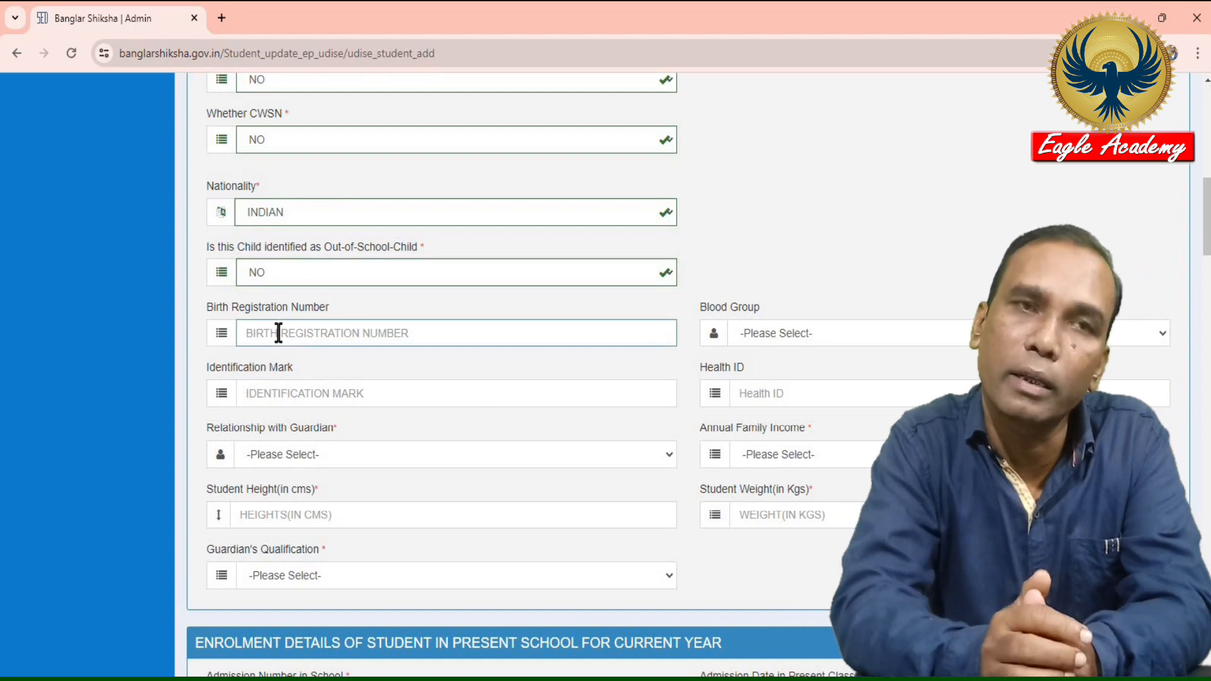
click(777, 330)
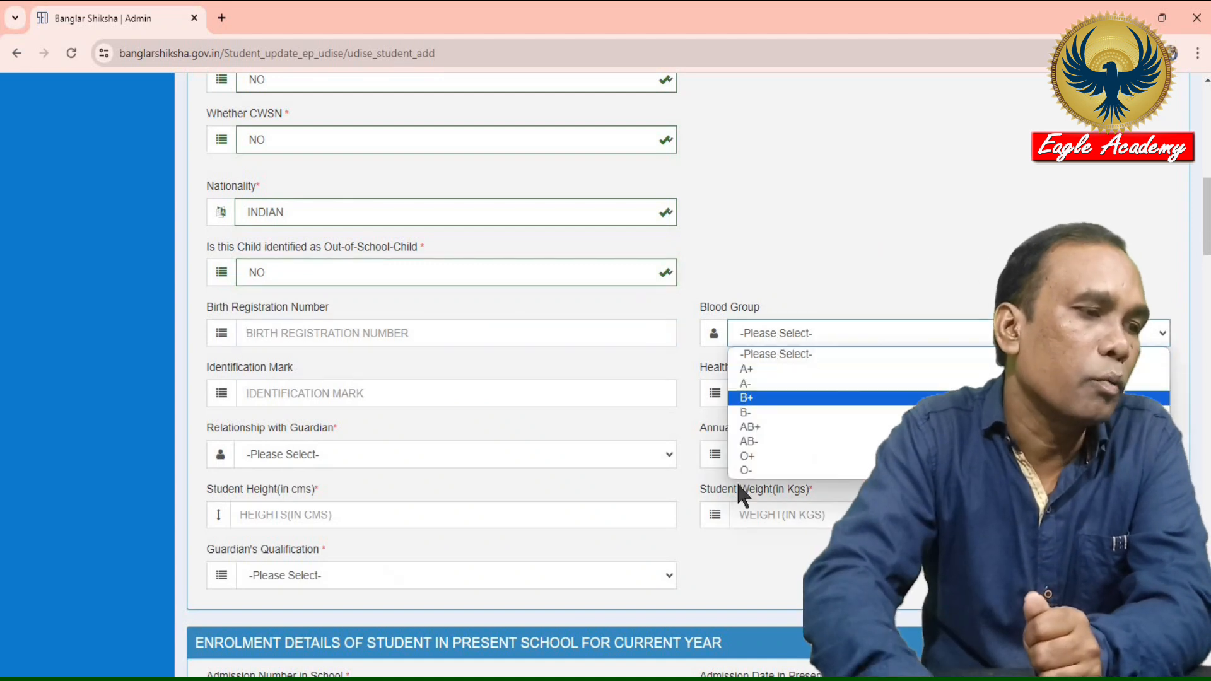
click(746, 384)
click(295, 393)
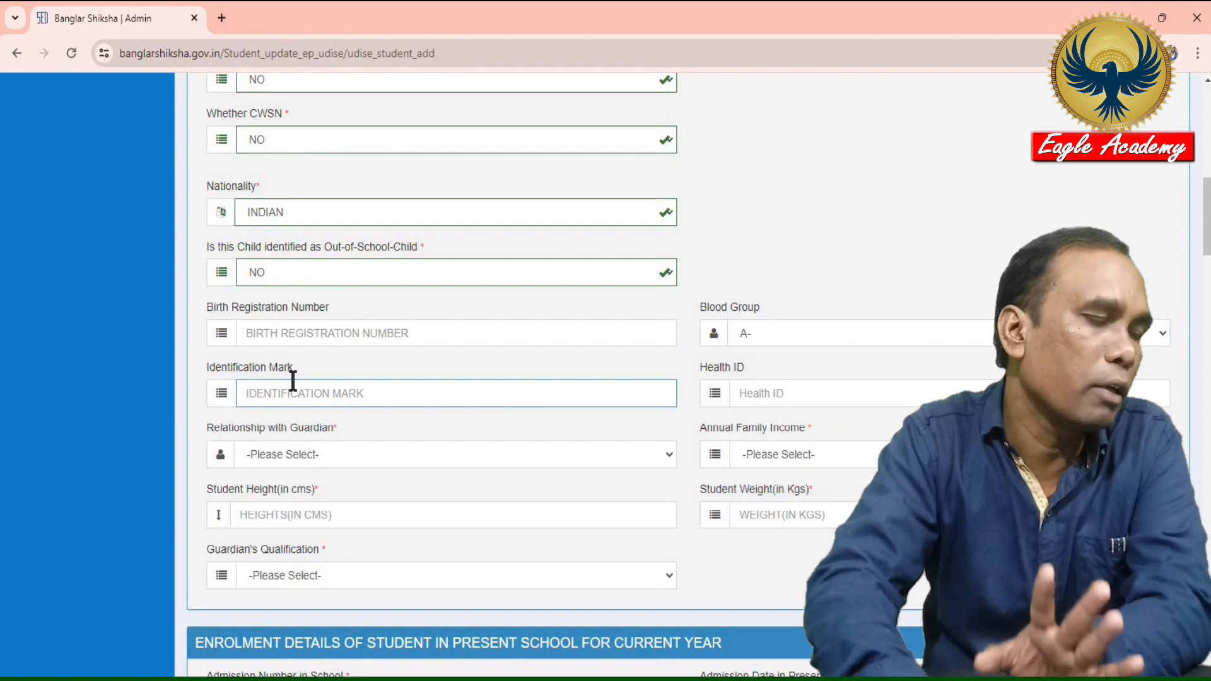
click(776, 391)
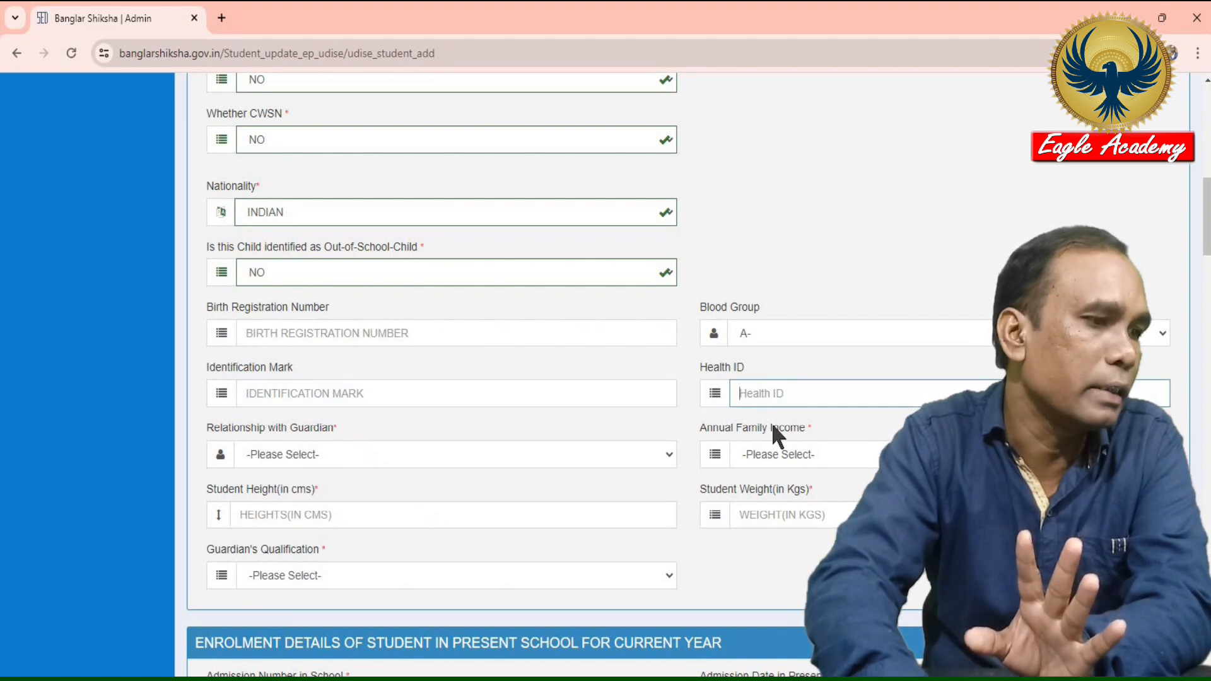
Look back over the general information fields and view the options for Relationship with Guardian and Annual Family Income
scroll(809, 435, up, 8)
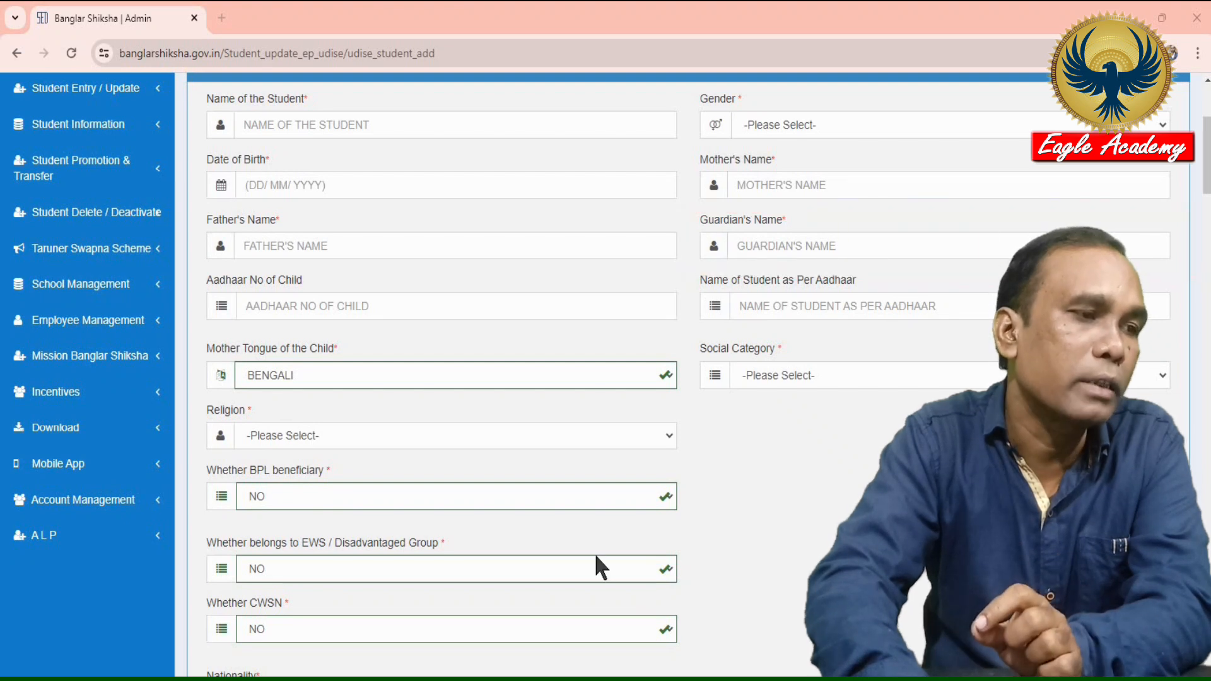
scroll(654, 476, down, 6)
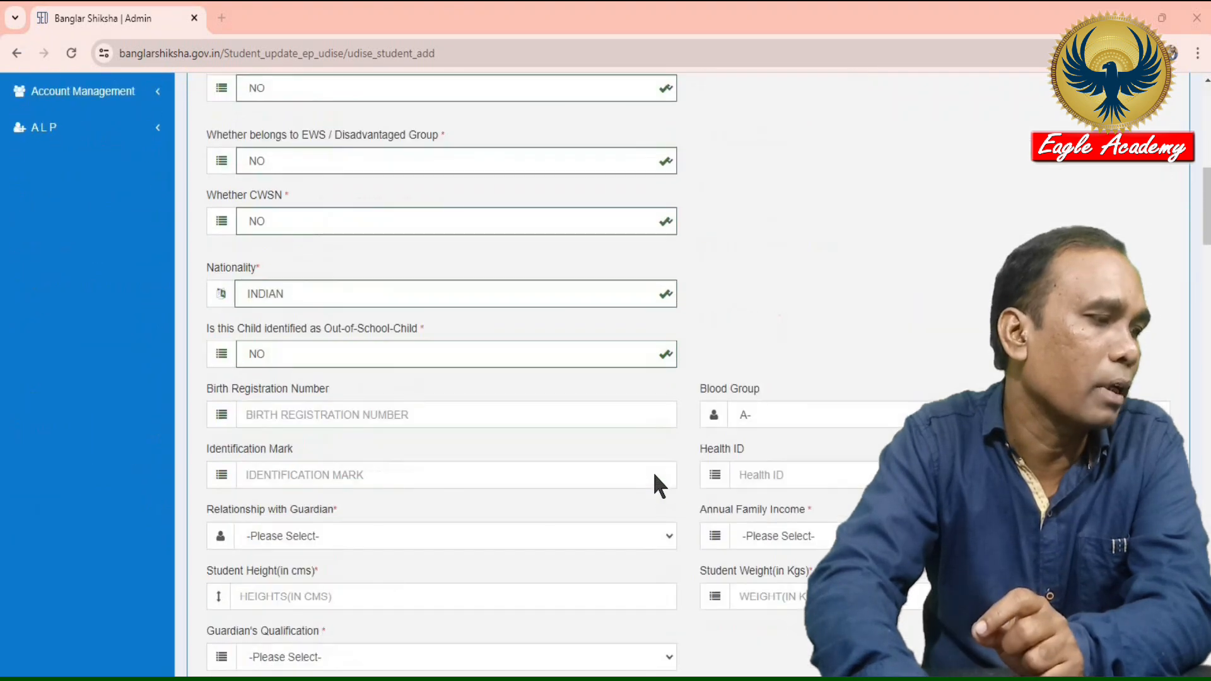
click(309, 539)
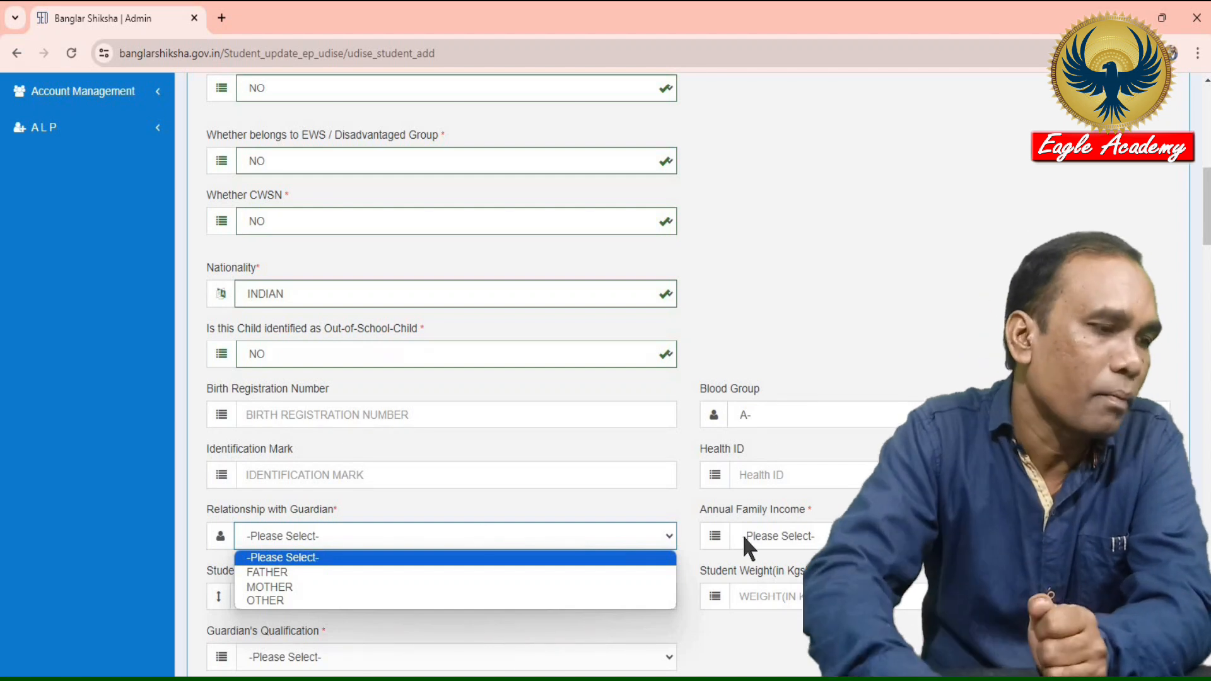
click(743, 535)
click(743, 535)
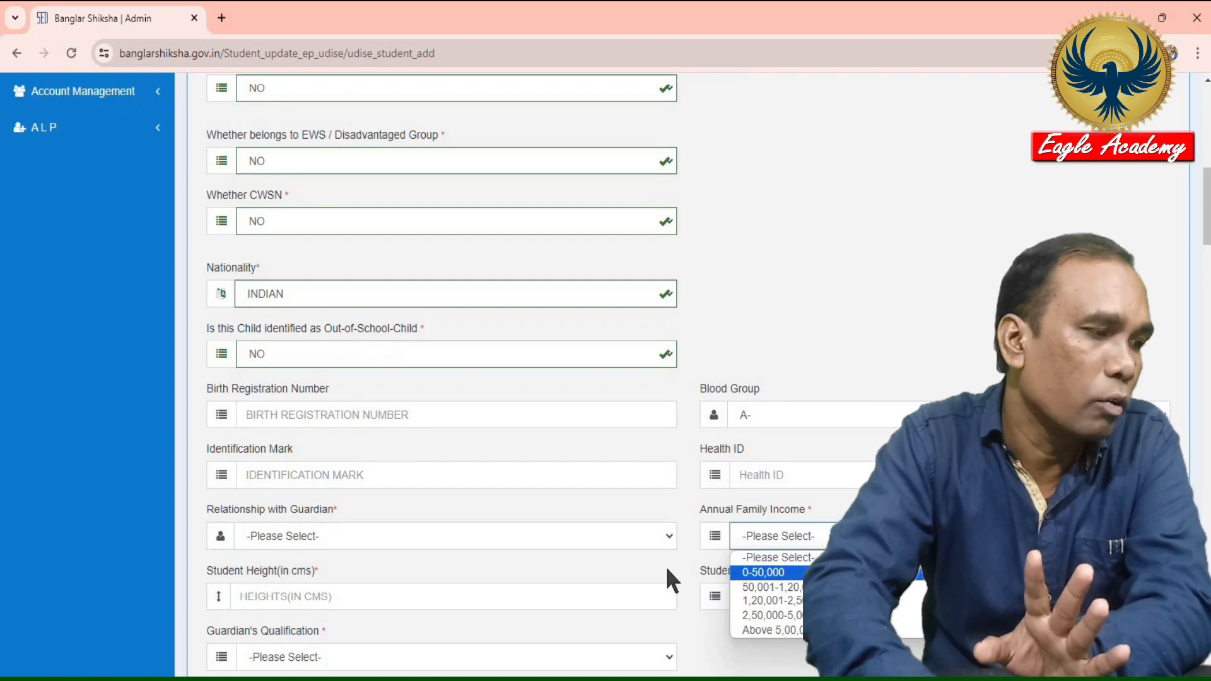
Review the Student Height, Student Weight and Guardian's Qualification fields and continue to the enrolment details section
scroll(666, 566, down, 3)
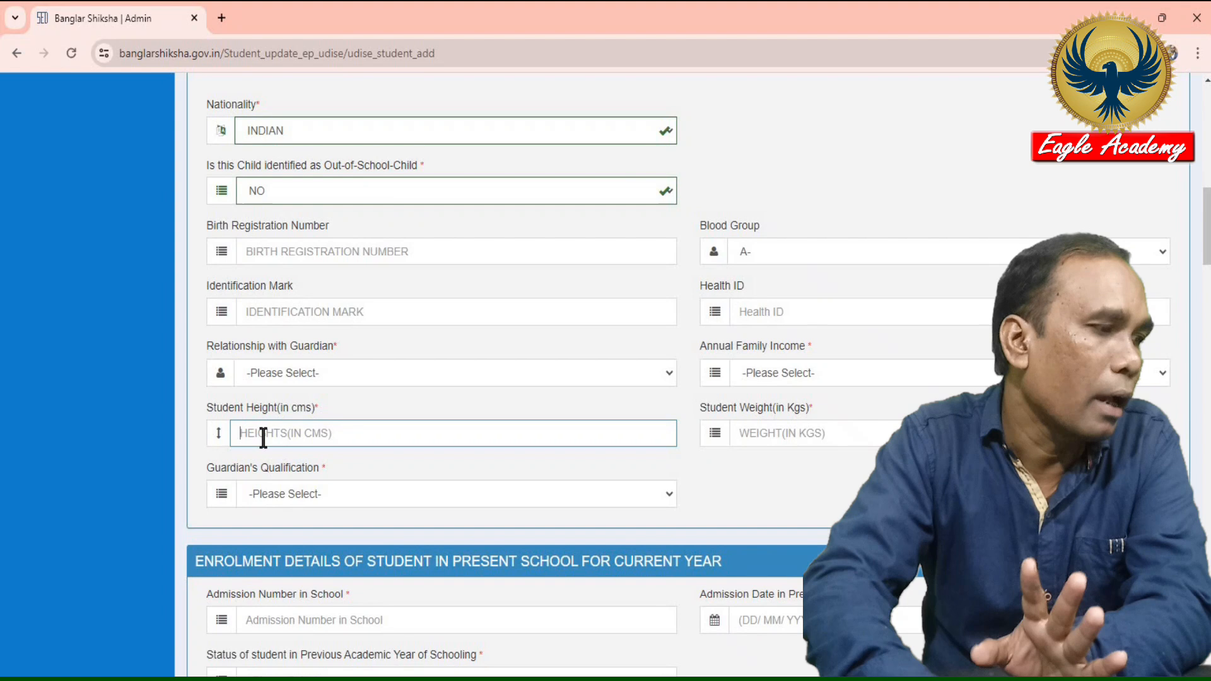
click(801, 435)
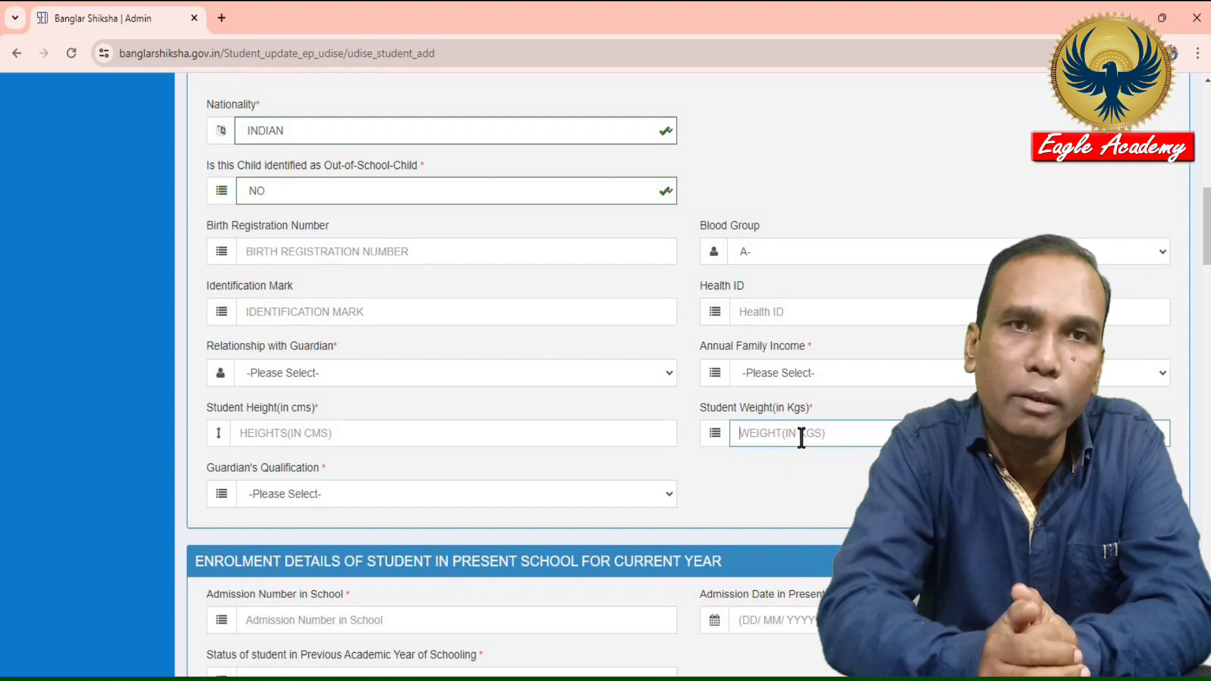
scroll(785, 214, down, 5)
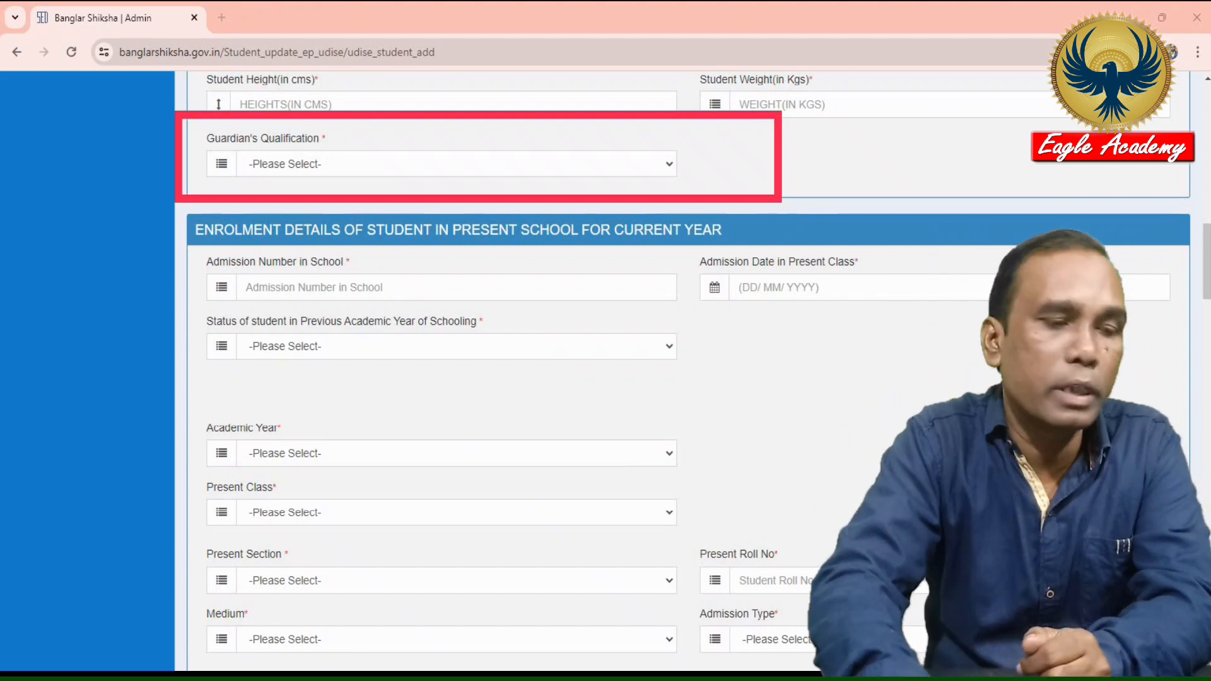
scroll(348, 293, down, 2)
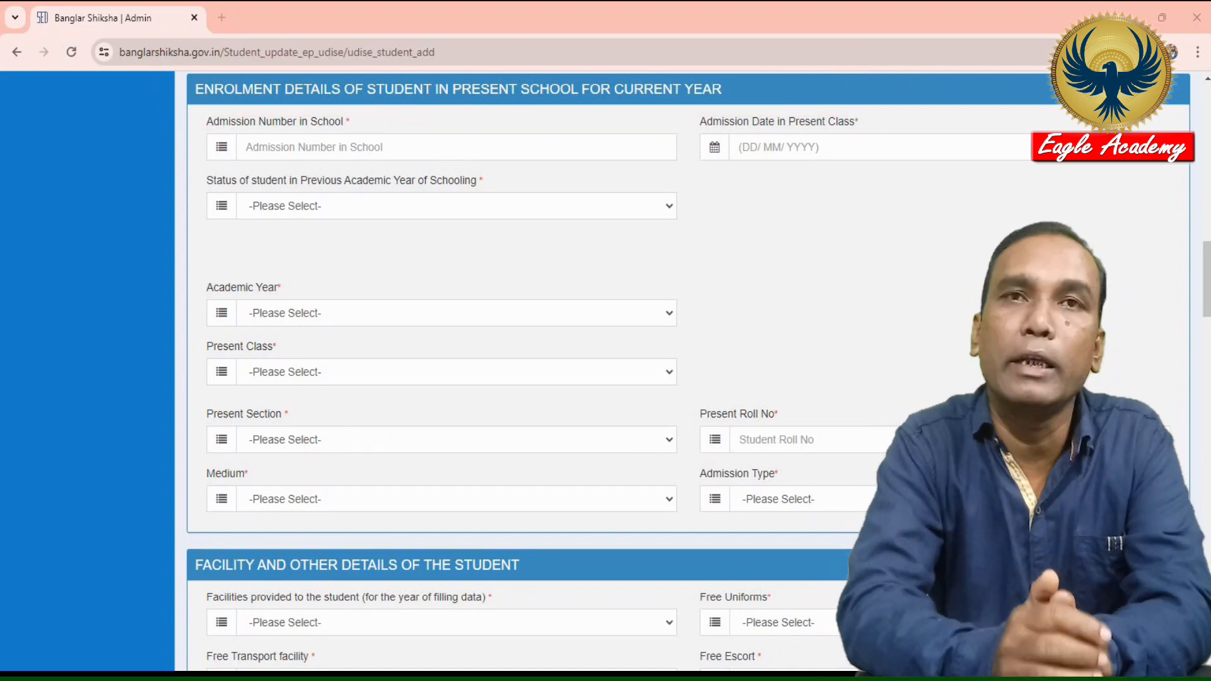
drag(182, 105, 696, 178)
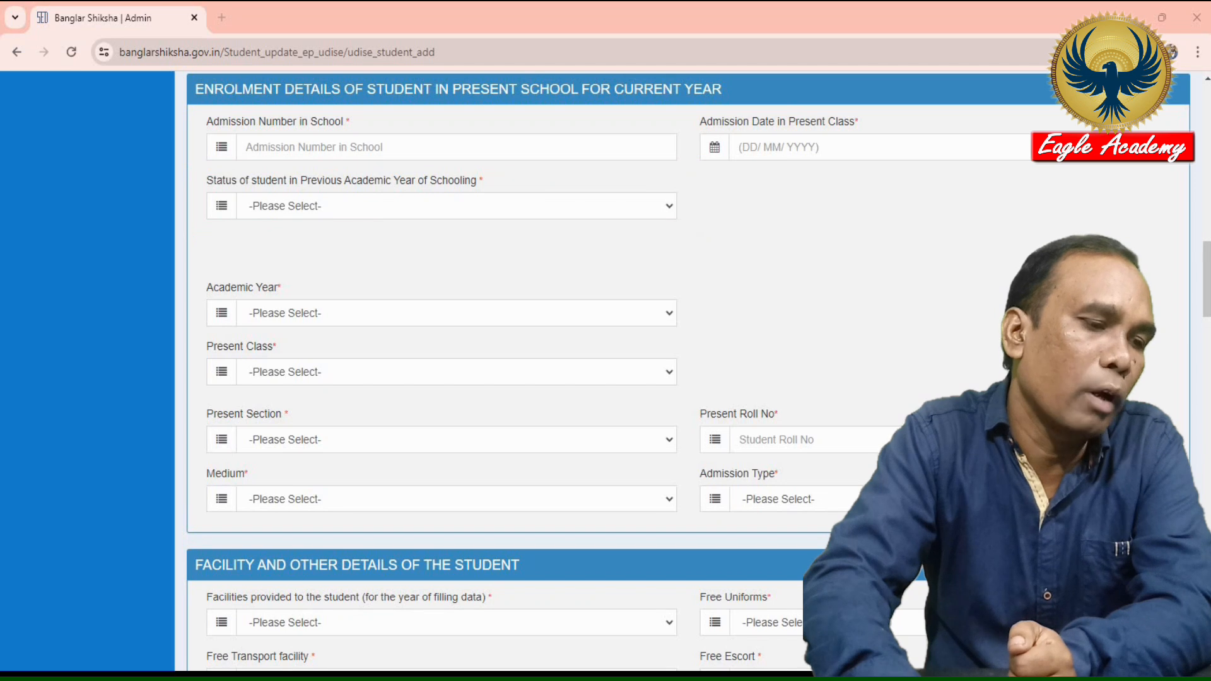
Set the previous academic year status to Anganwadi/ ECCE Centre, Academic Year to 2024 and Present Class to PRE PRIMARY
click(465, 208)
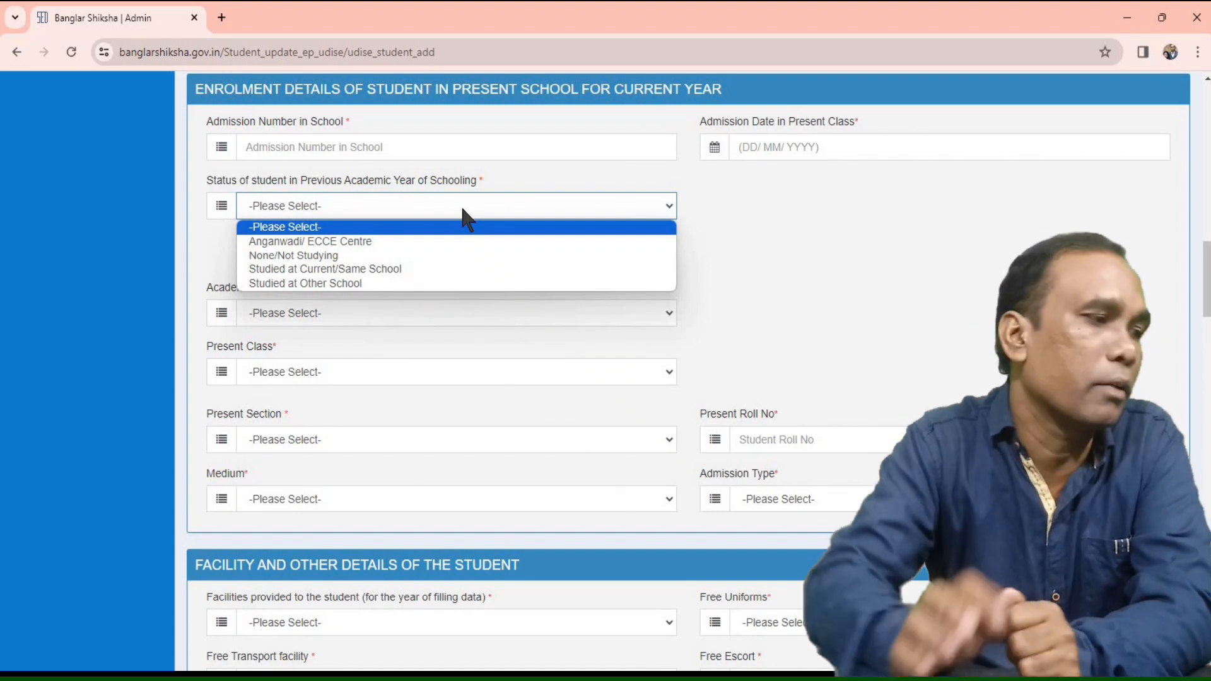
click(447, 240)
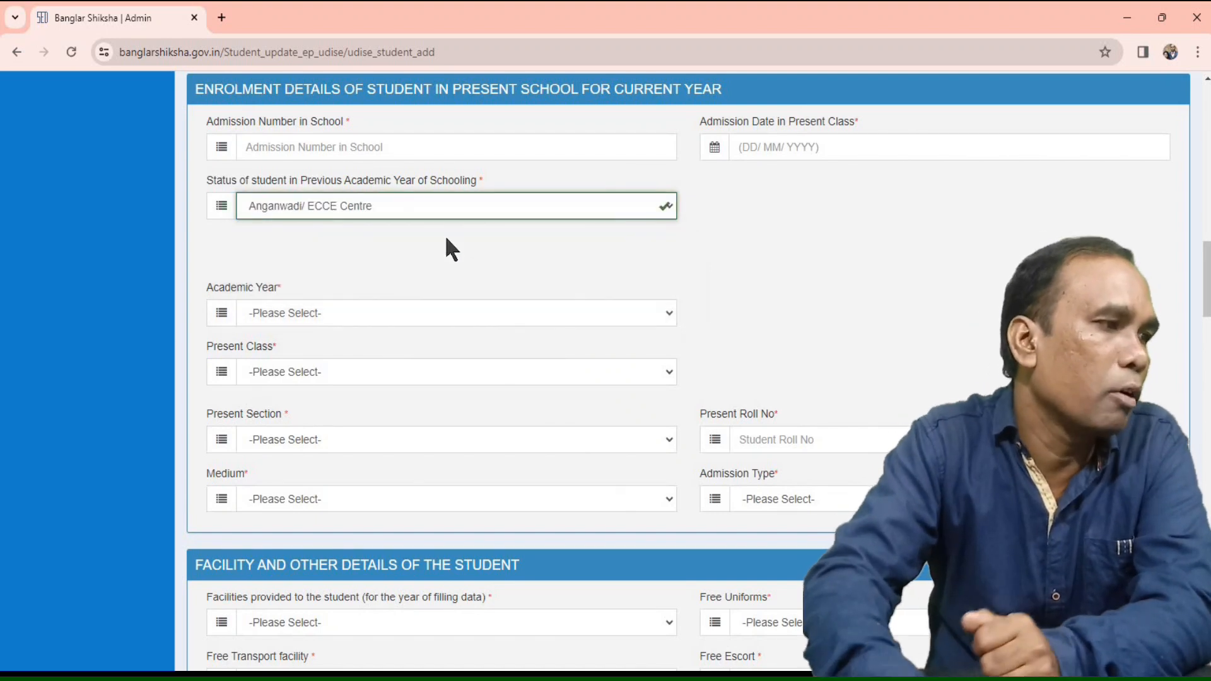
click(332, 312)
click(322, 347)
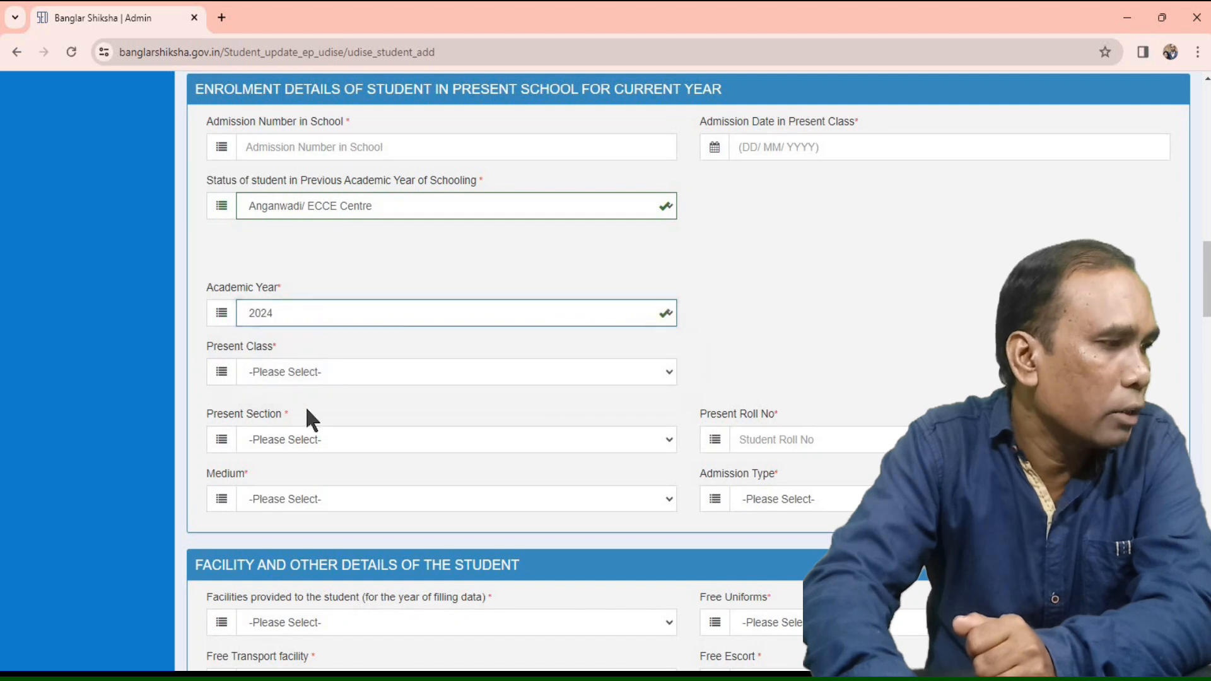
click(259, 371)
click(328, 406)
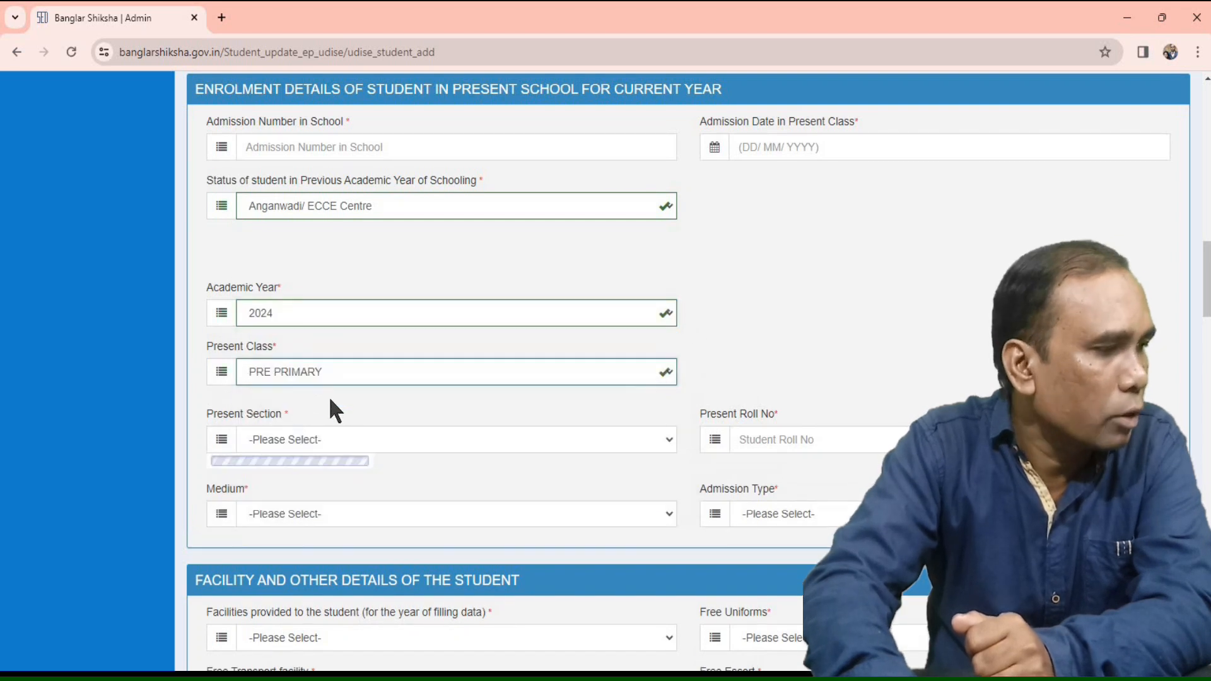
Visit the Present Roll No field, and set Medium to BENGALI and Admission Type to NEW ADMISSION WITH TC/ SLC
scroll(892, 271, down, 2)
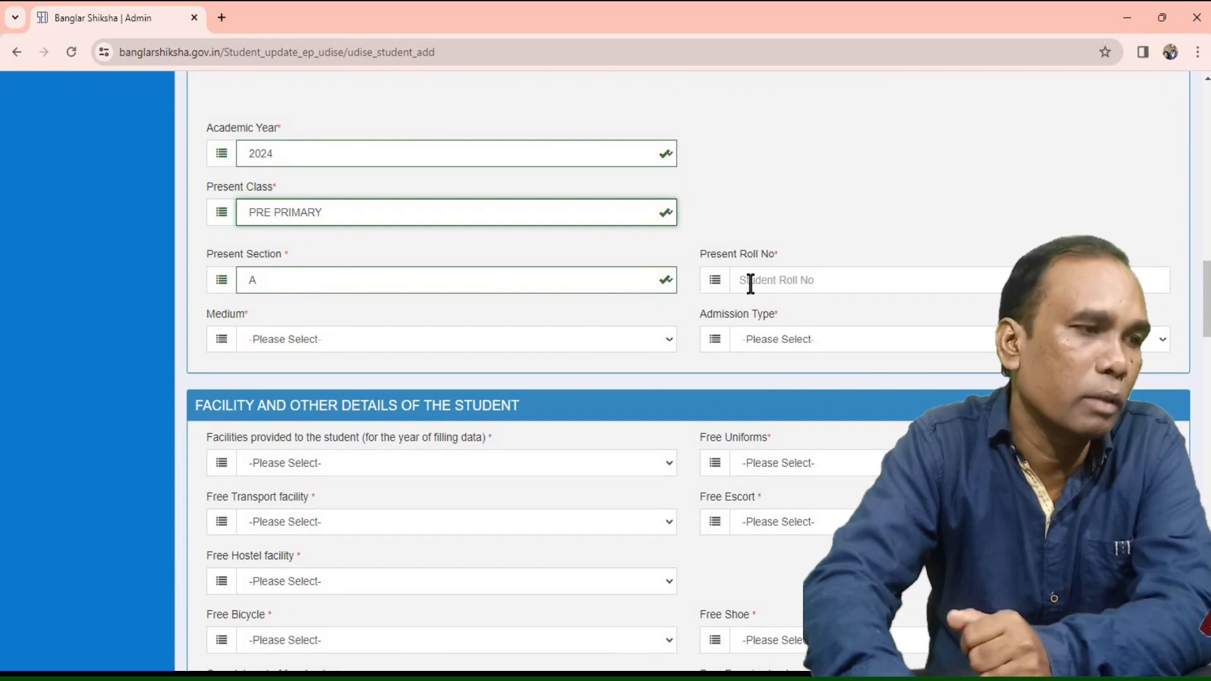
click(780, 279)
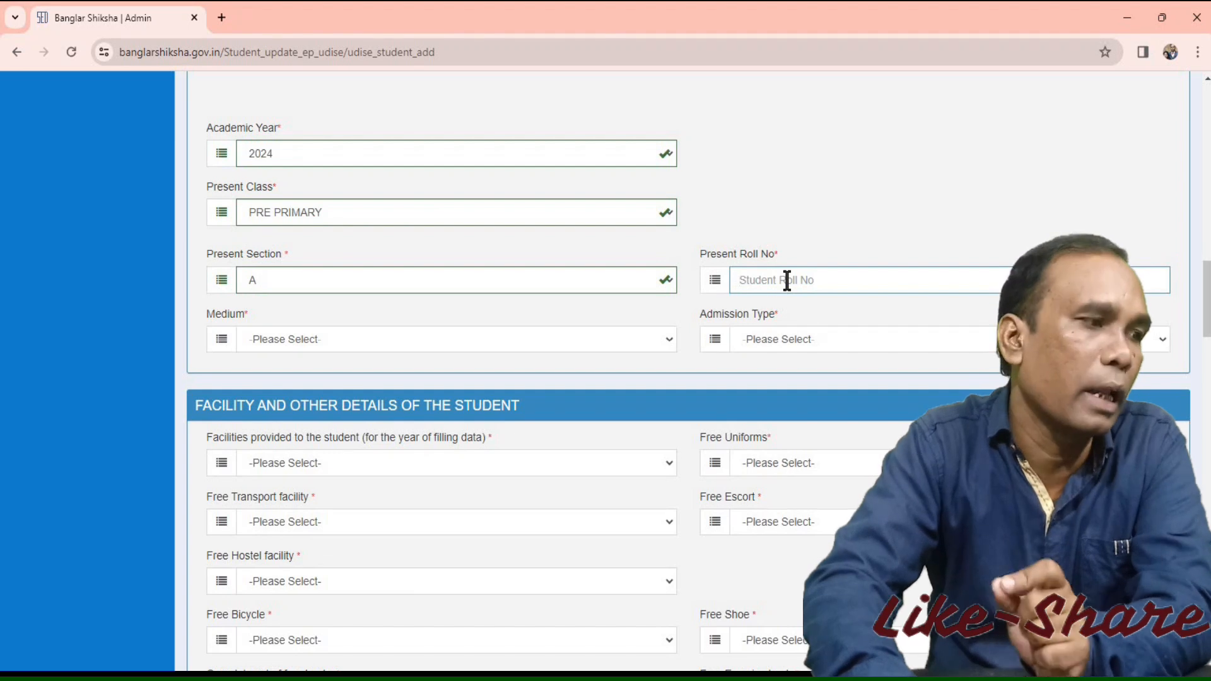
click(602, 339)
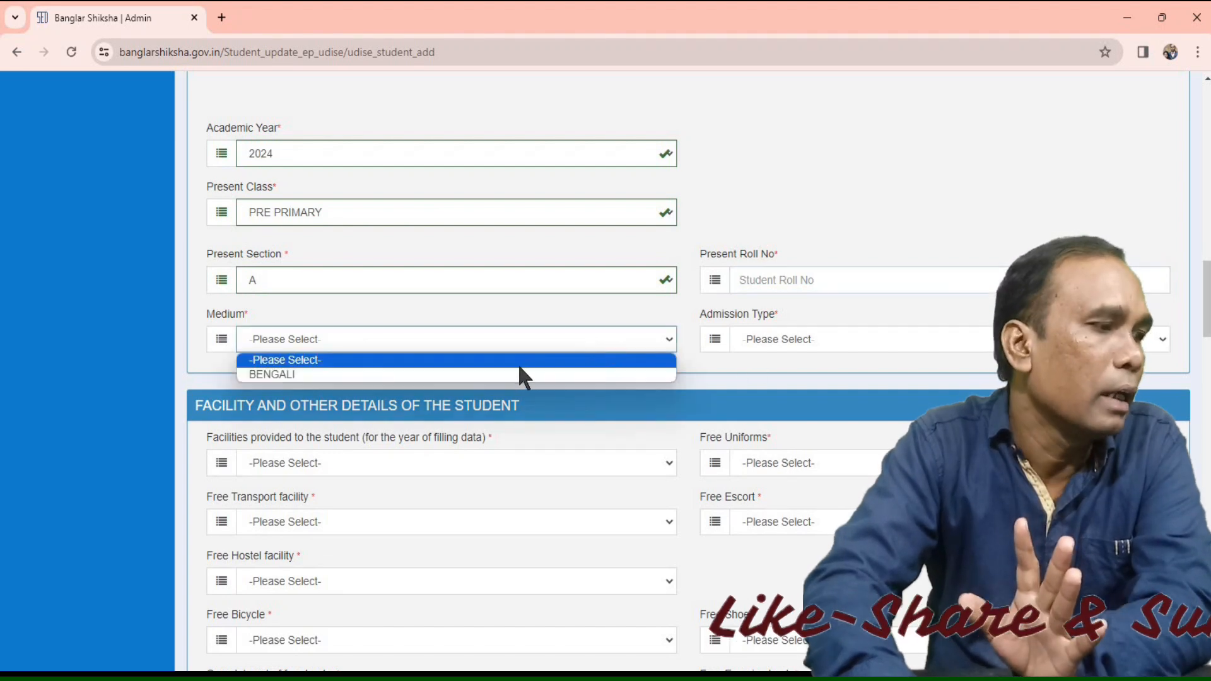
click(519, 373)
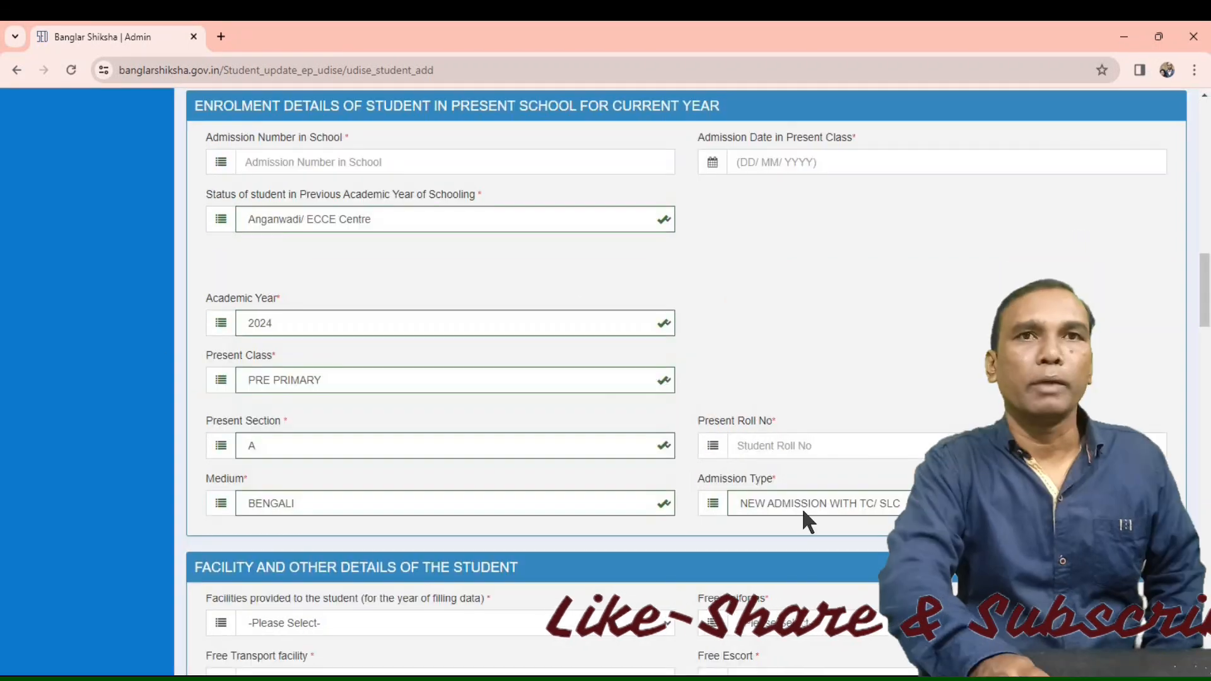
click(811, 507)
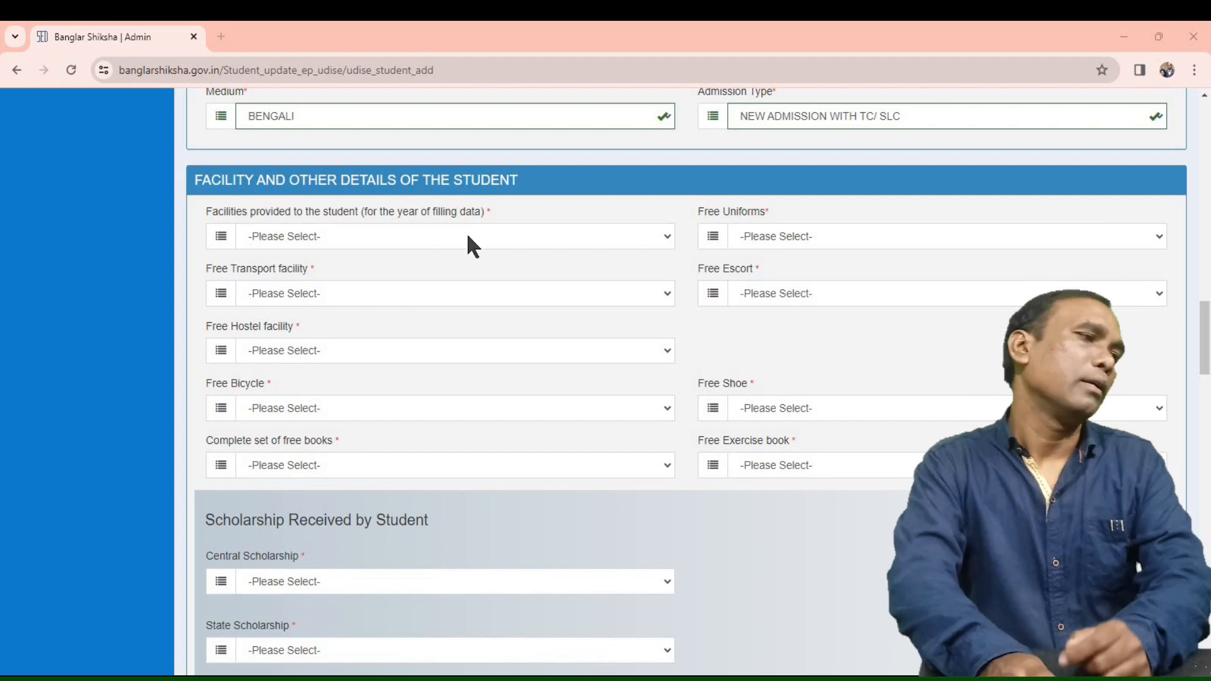
In the facility details, set both Facilities provided to the student and Free Uniforms to YES
click(473, 247)
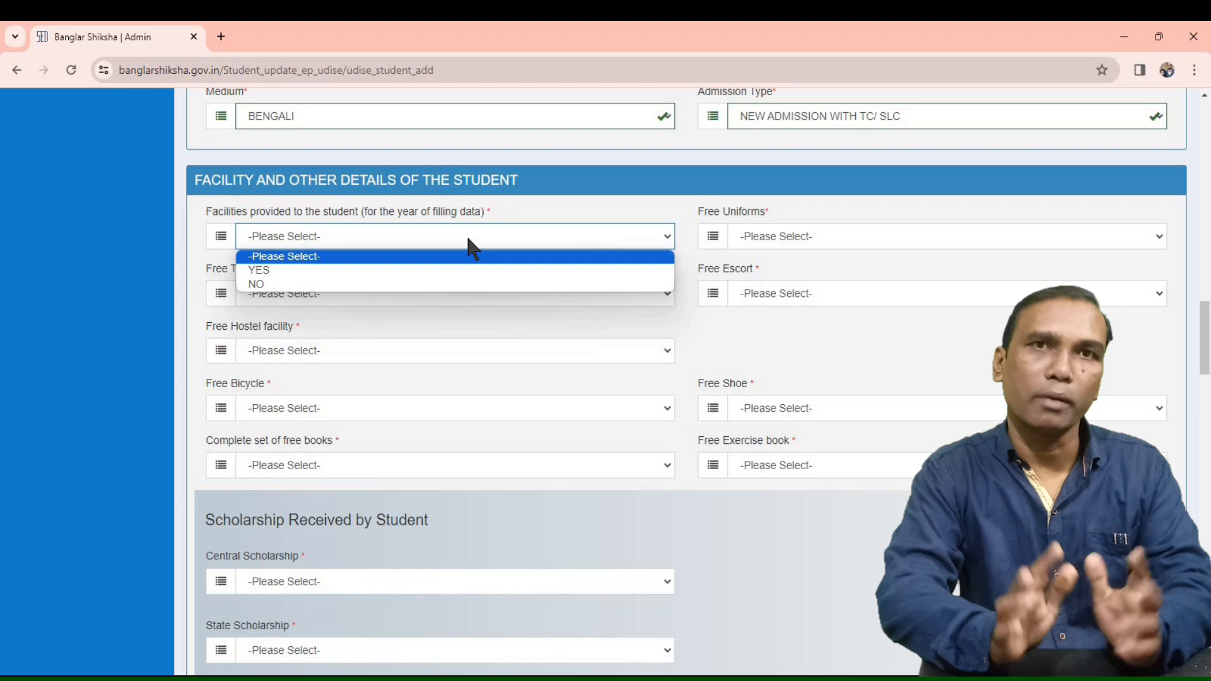
click(392, 270)
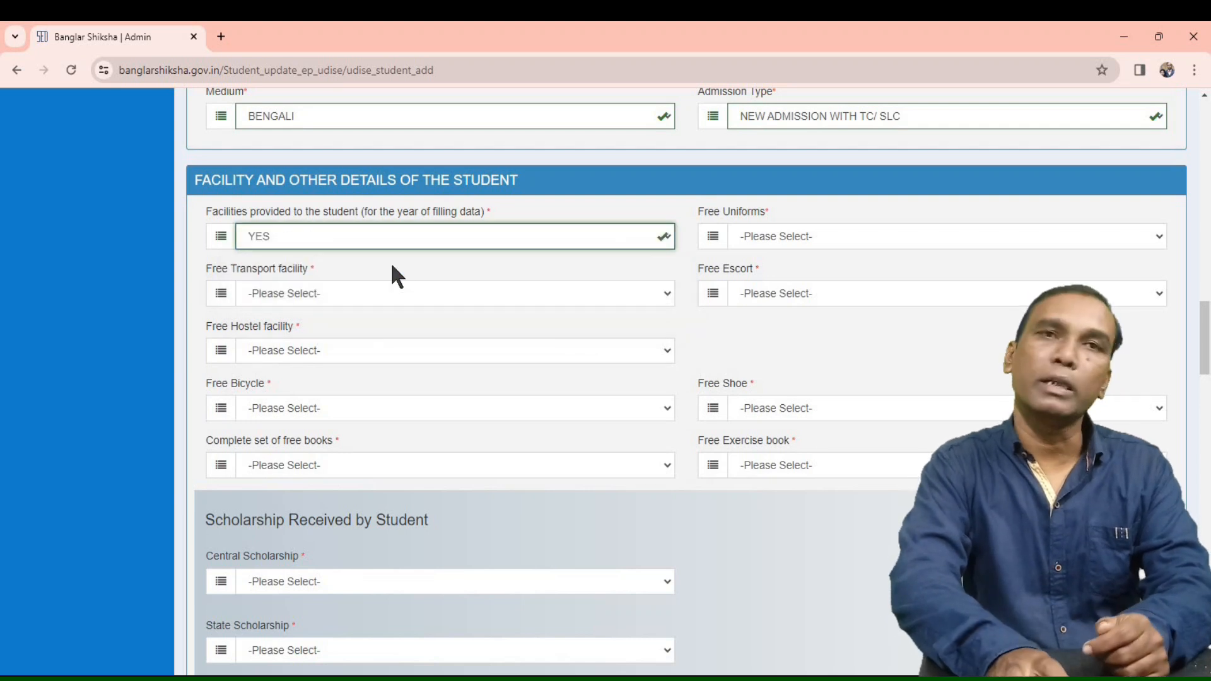
click(811, 235)
click(791, 271)
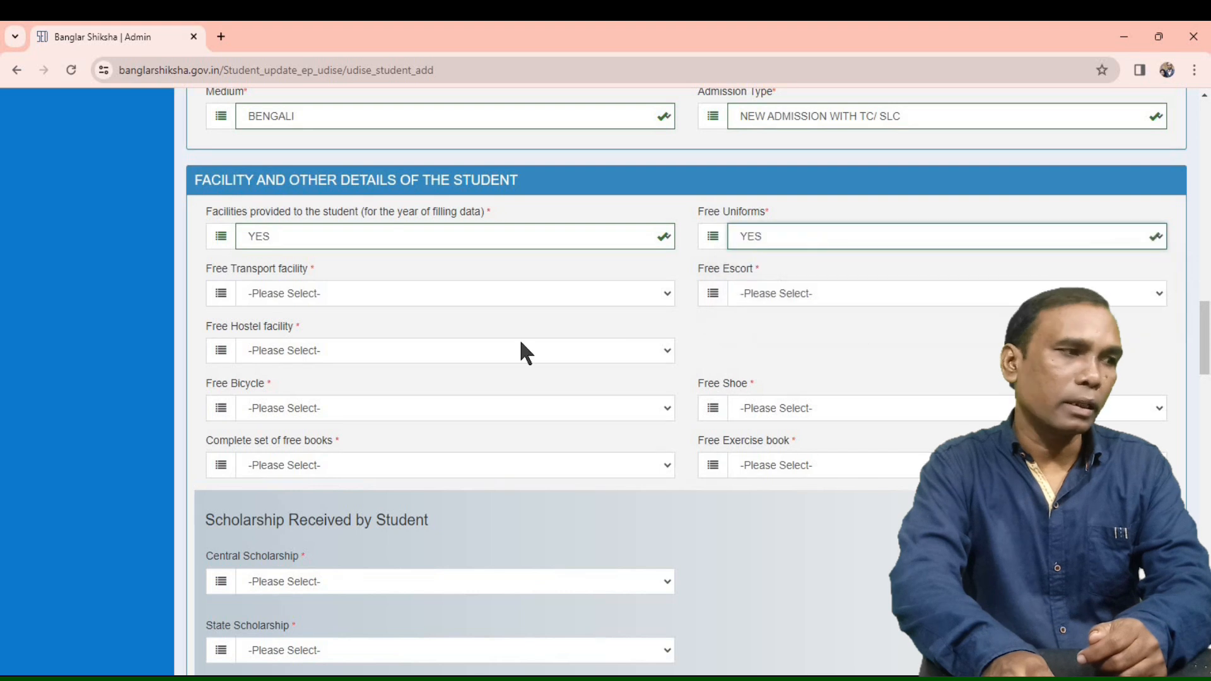
Set Free Transport facility, Free Escort, Free Hostel facility and Free Bicycle to NO
click(246, 292)
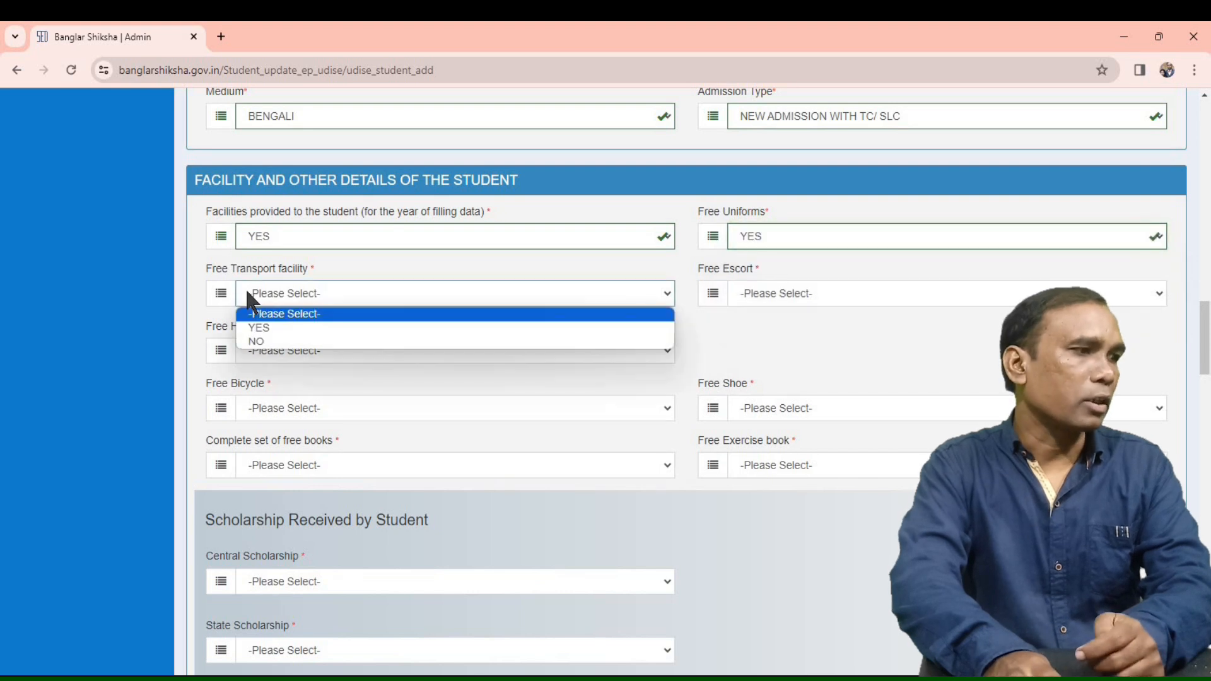
click(261, 341)
click(795, 294)
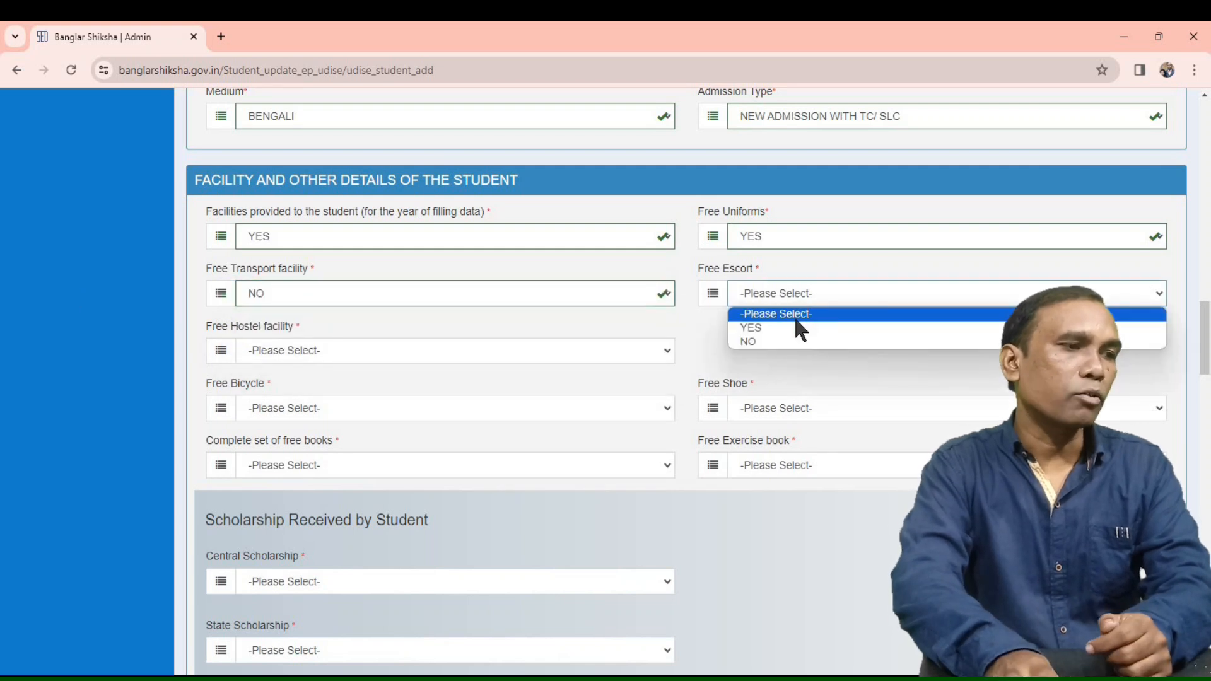
click(794, 343)
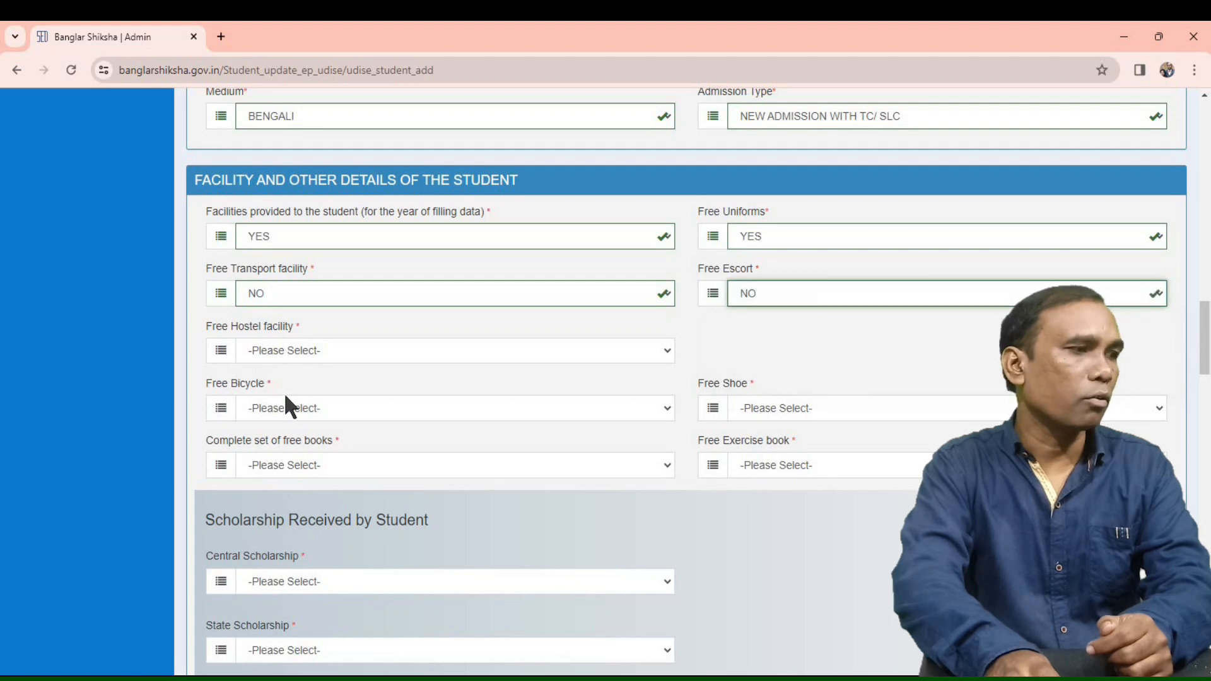
click(275, 353)
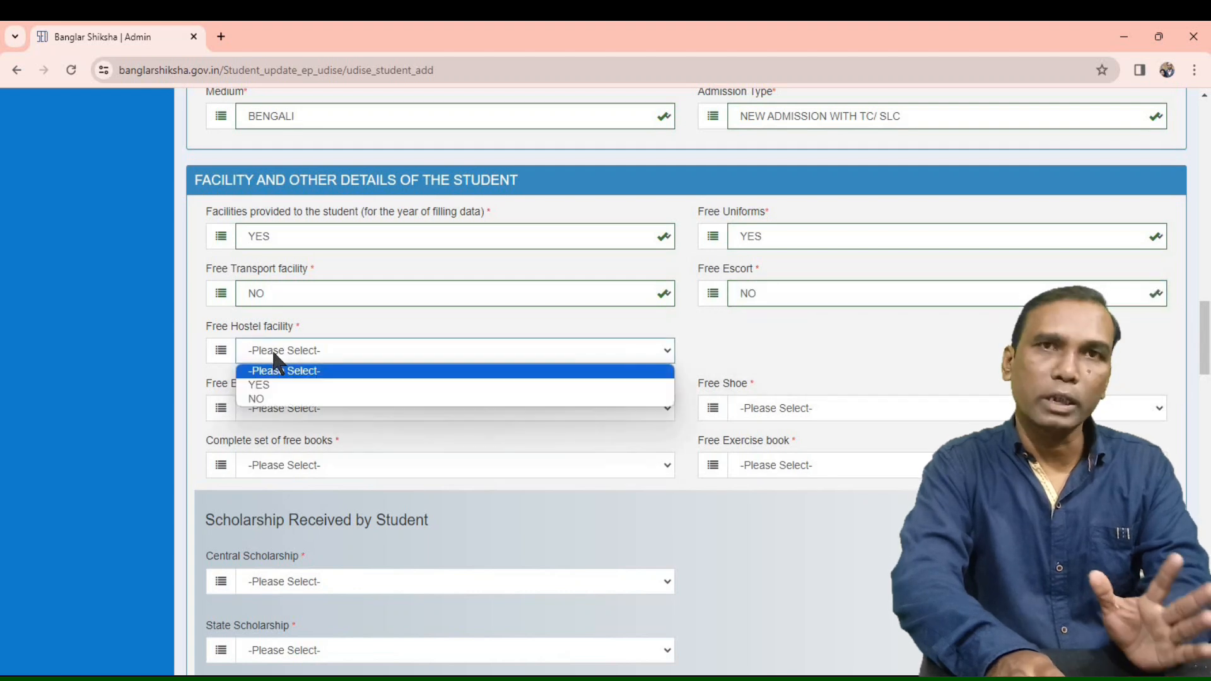
click(255, 399)
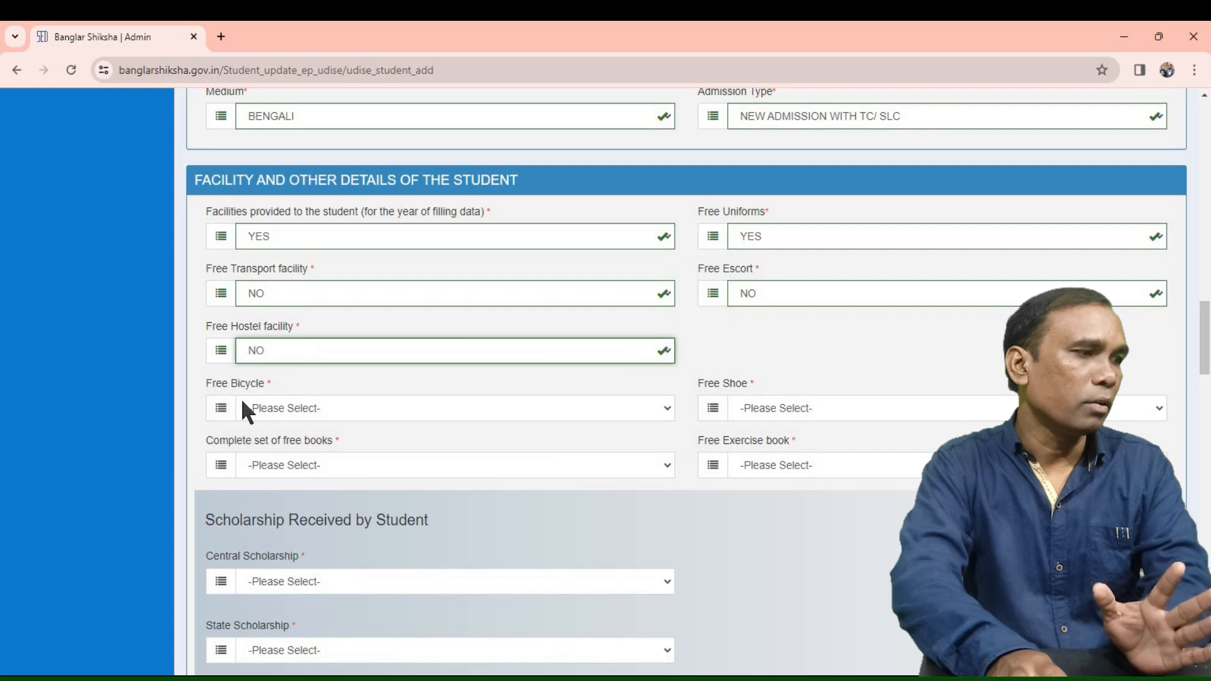
click(301, 407)
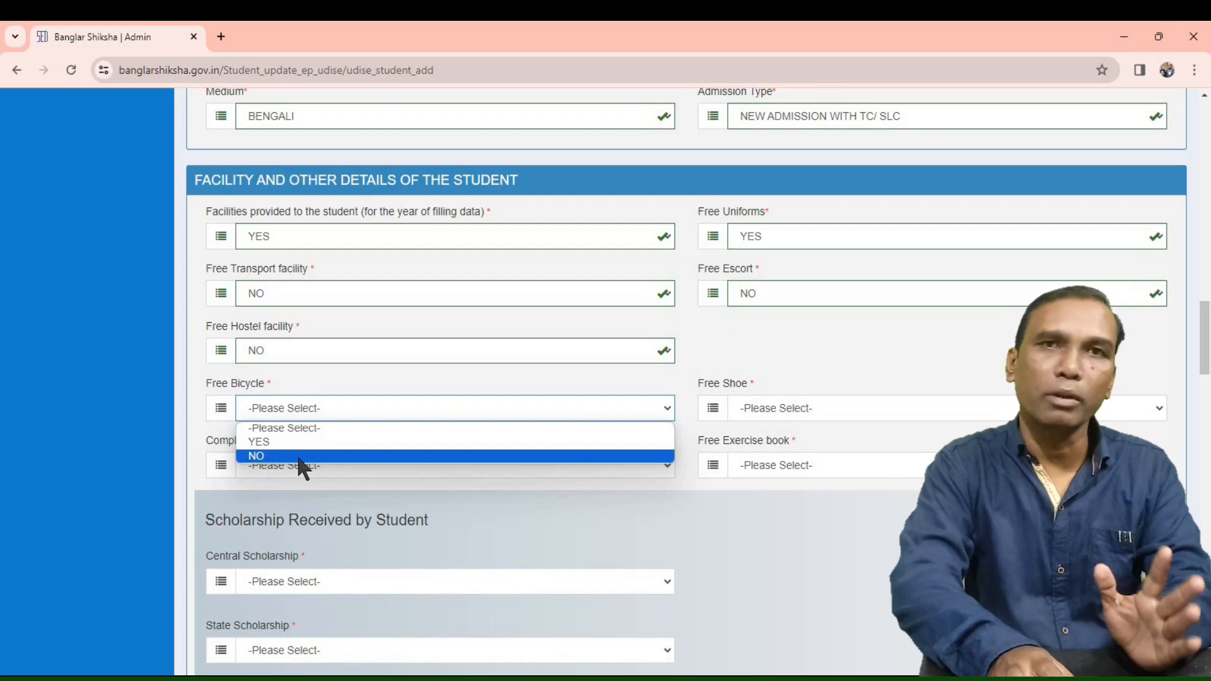
click(300, 457)
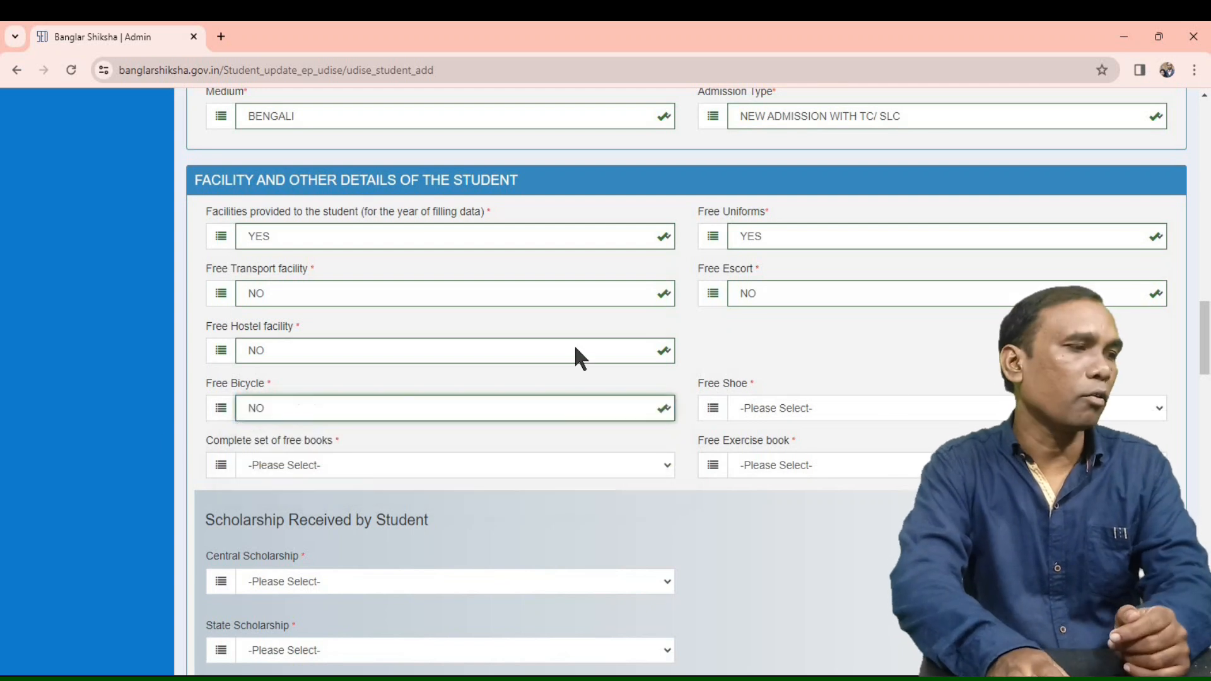
Set Free Shoe and Complete set of free books to YES, and Free Exercise book to NO
click(797, 406)
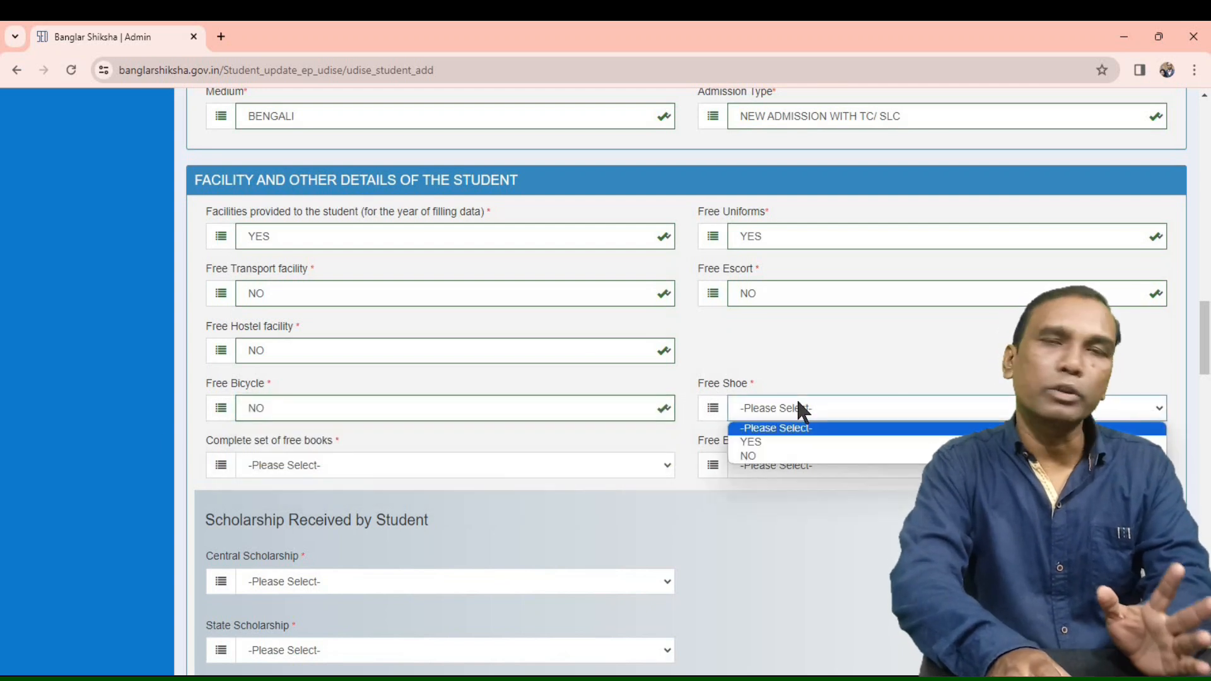
click(786, 442)
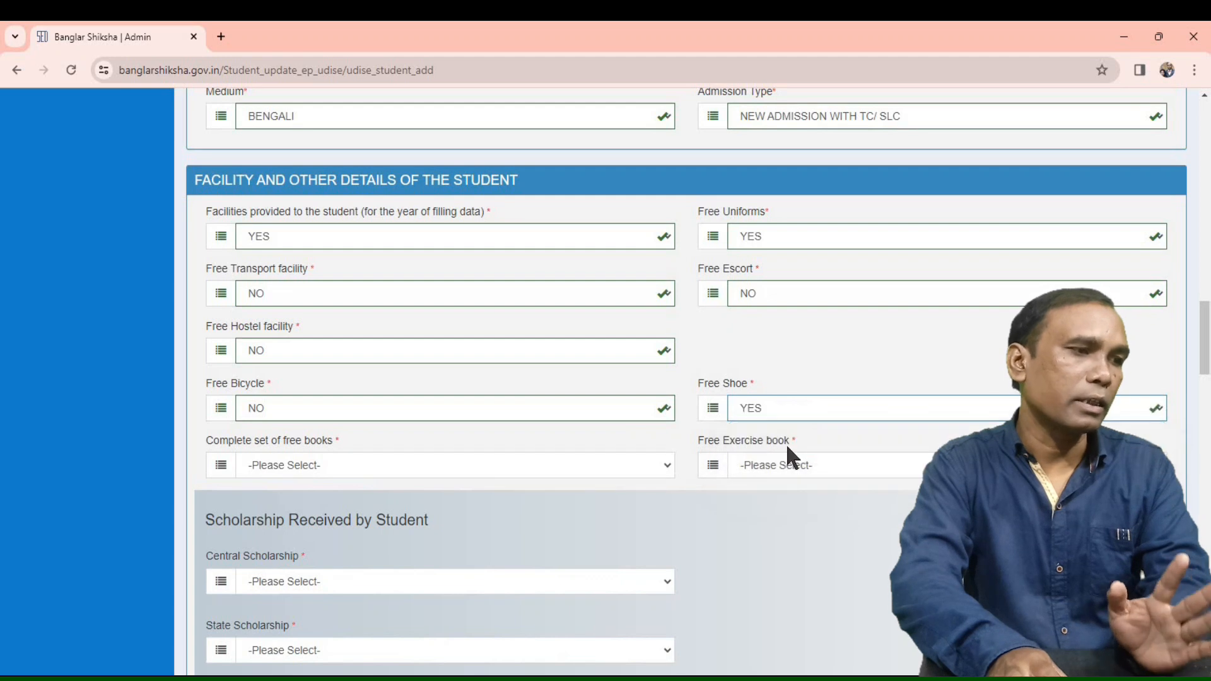
click(266, 463)
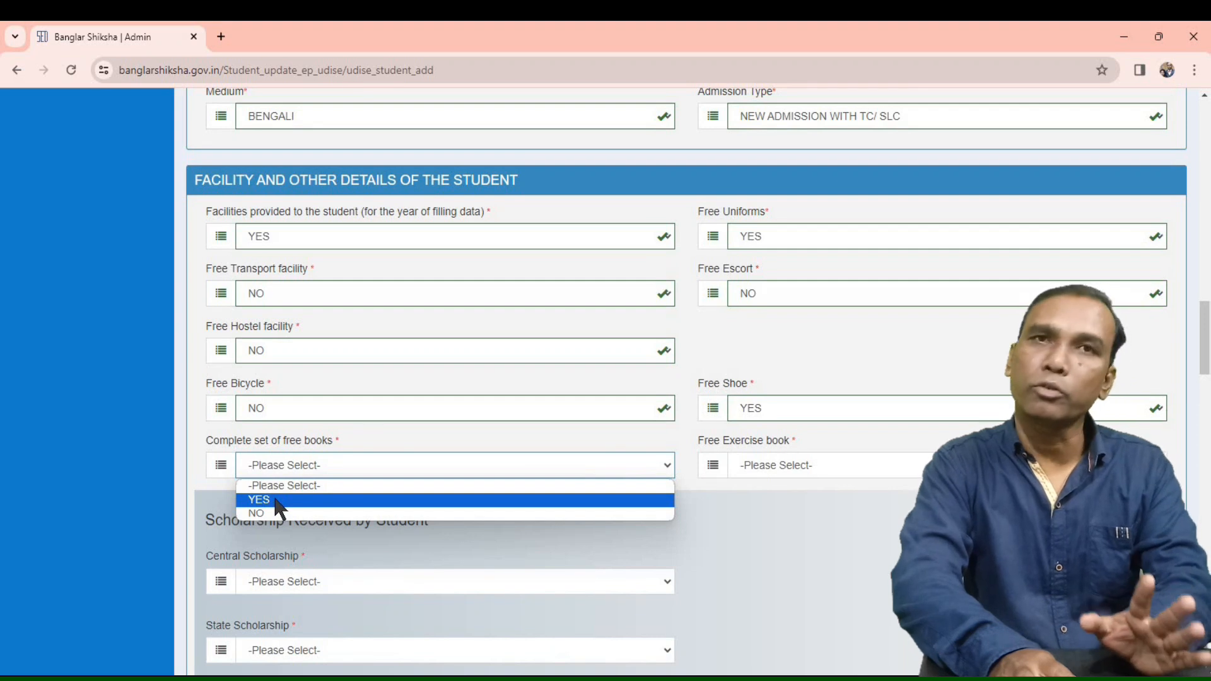
click(278, 500)
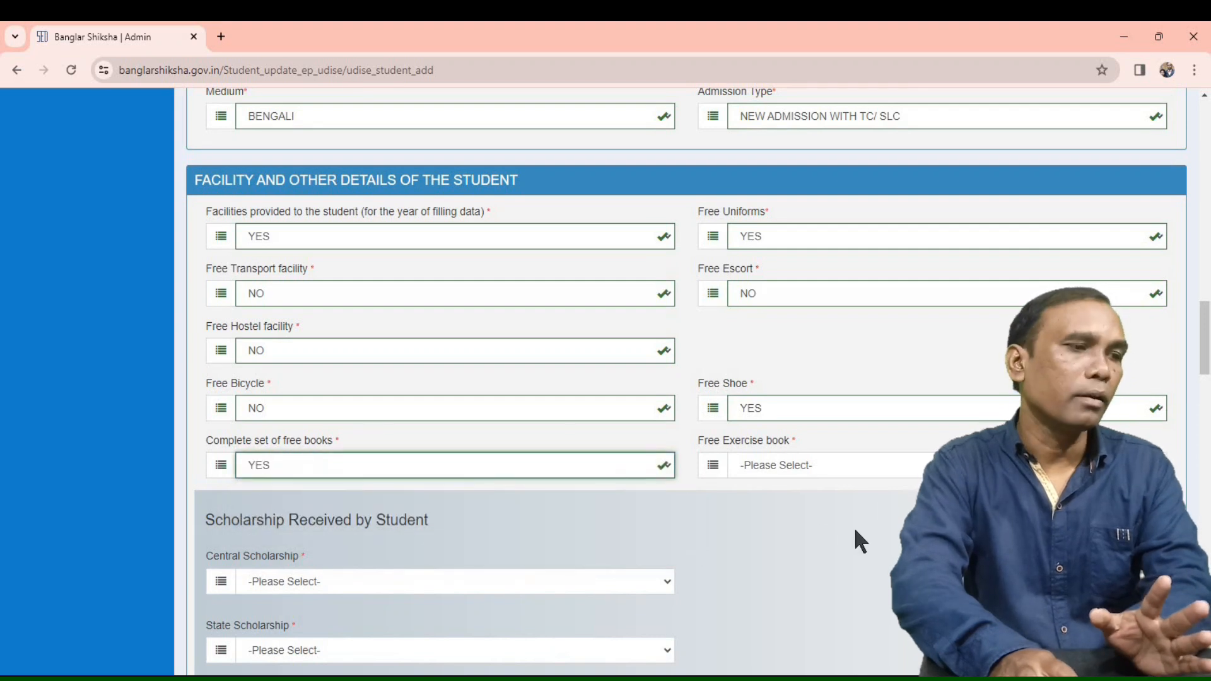
click(797, 465)
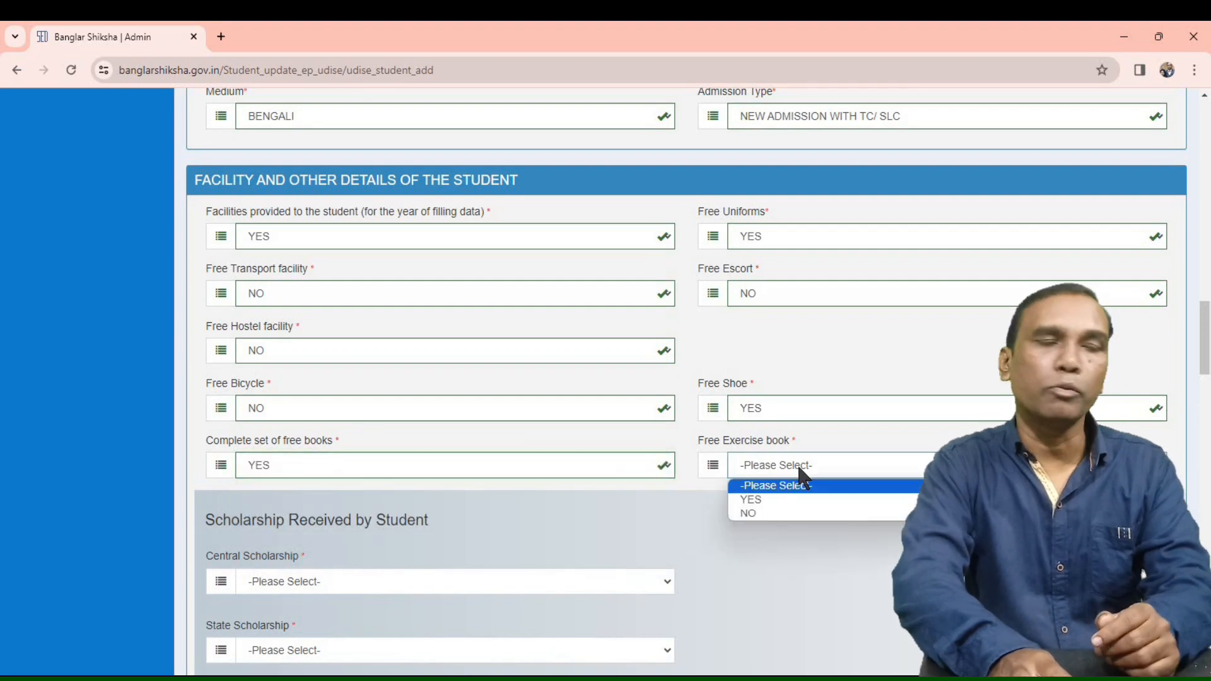
click(802, 513)
In the Scholarship Received by Student section, try YES for Central Scholarship and settle on NO
scroll(802, 523, down, 5)
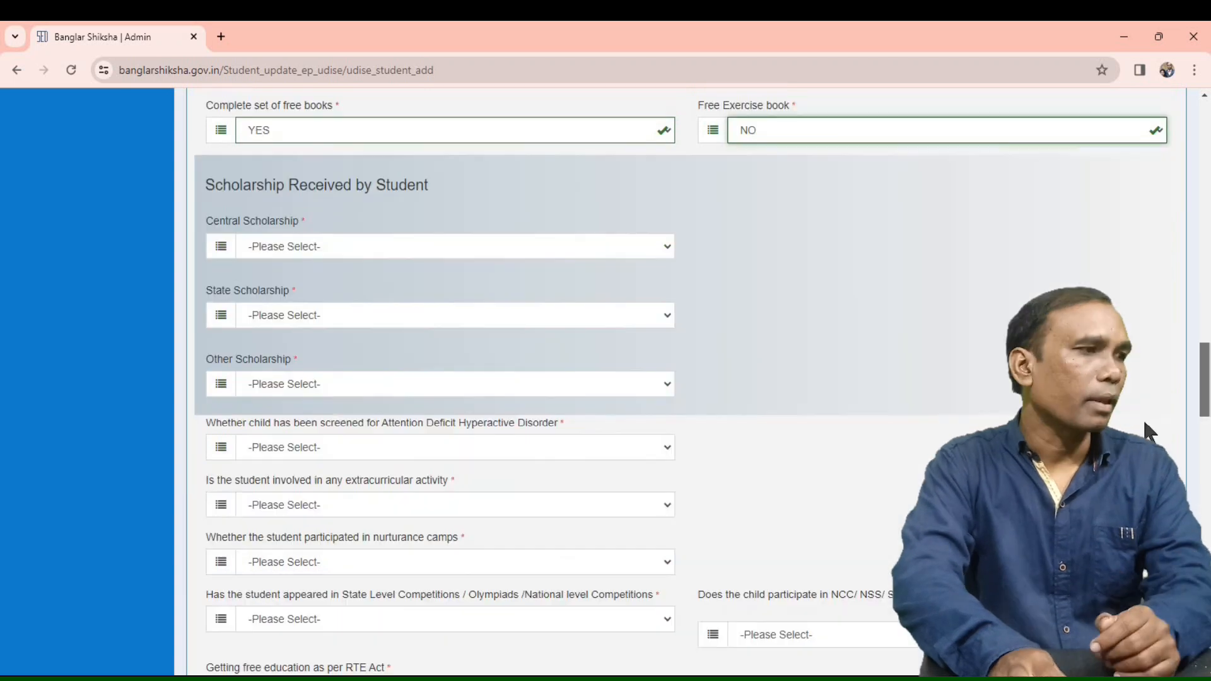
drag(283, 209, 512, 219)
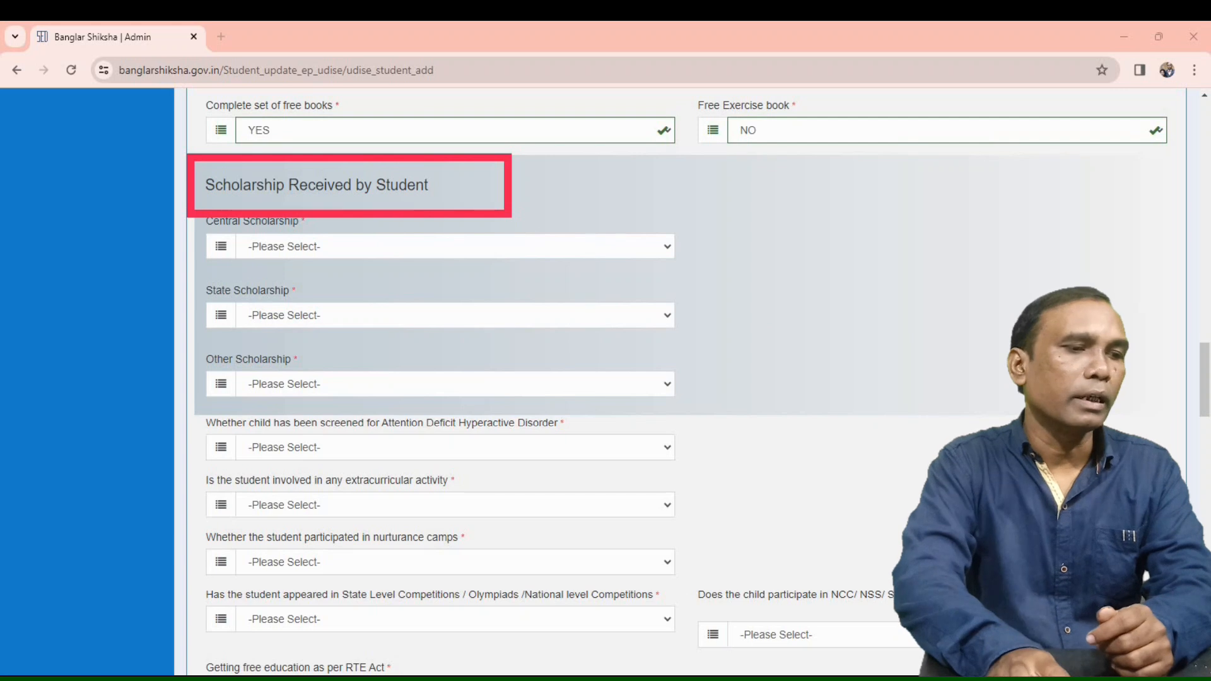
key(Escape)
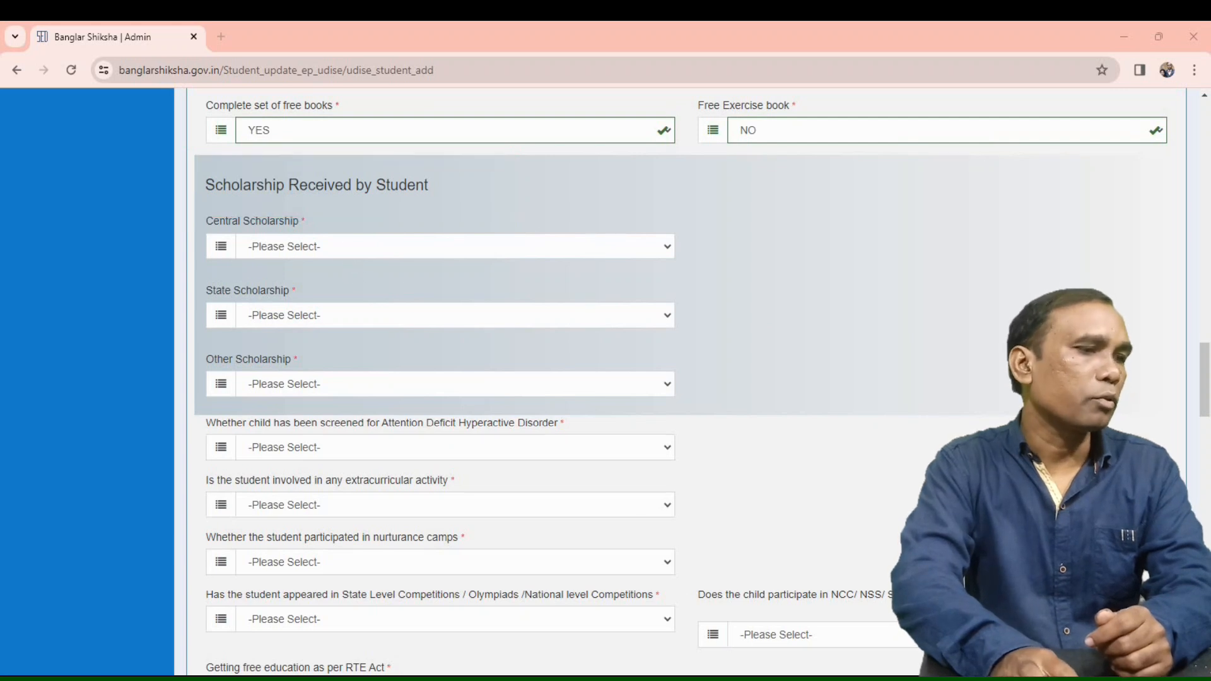
click(292, 245)
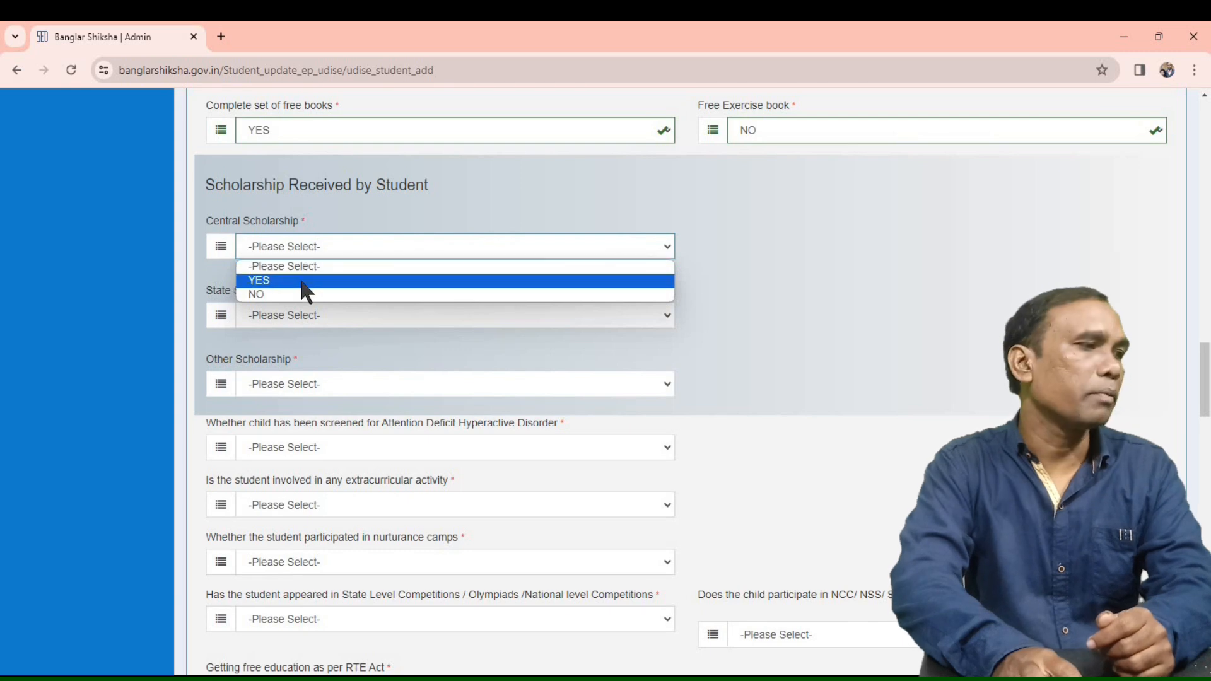
click(305, 281)
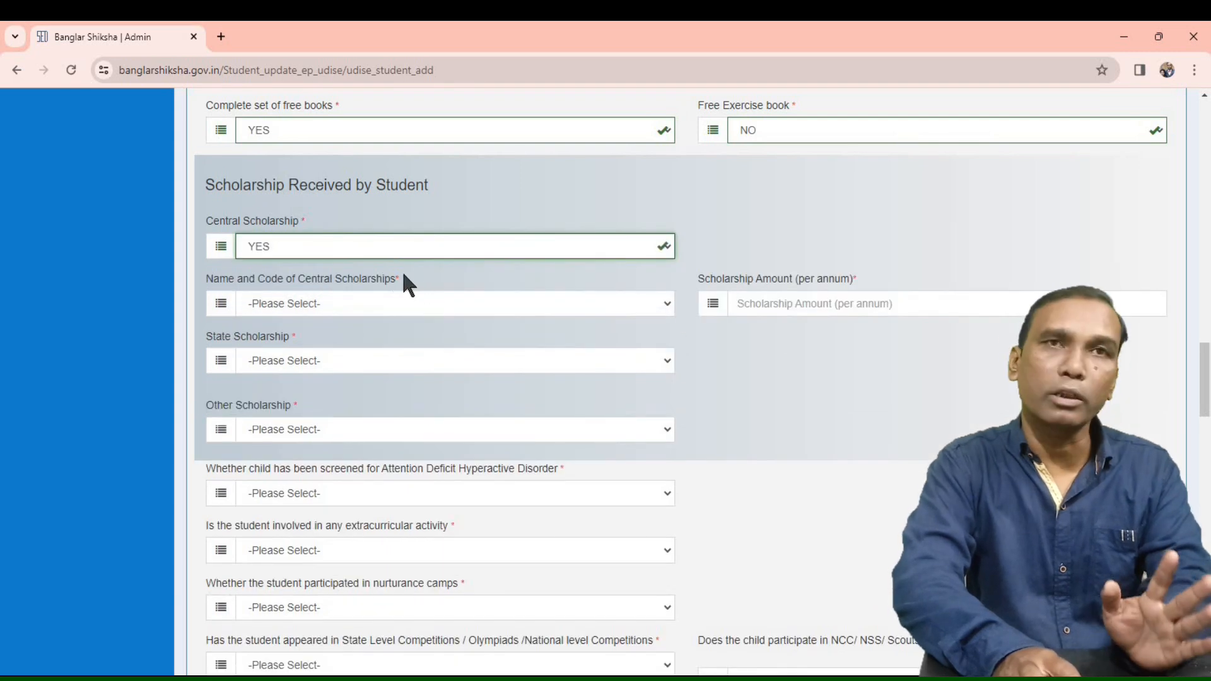
click(365, 246)
click(332, 292)
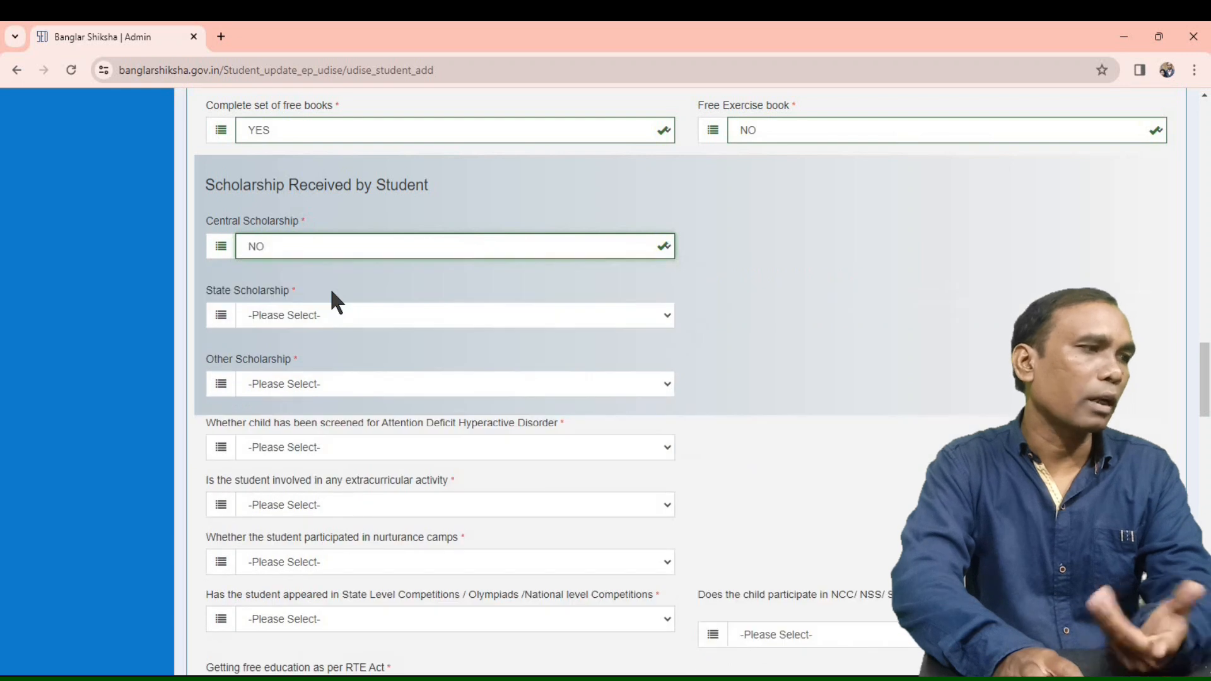
Try State Scholarship as YES with NOT APPLICABLE as the name and code of the state scholarship
click(279, 312)
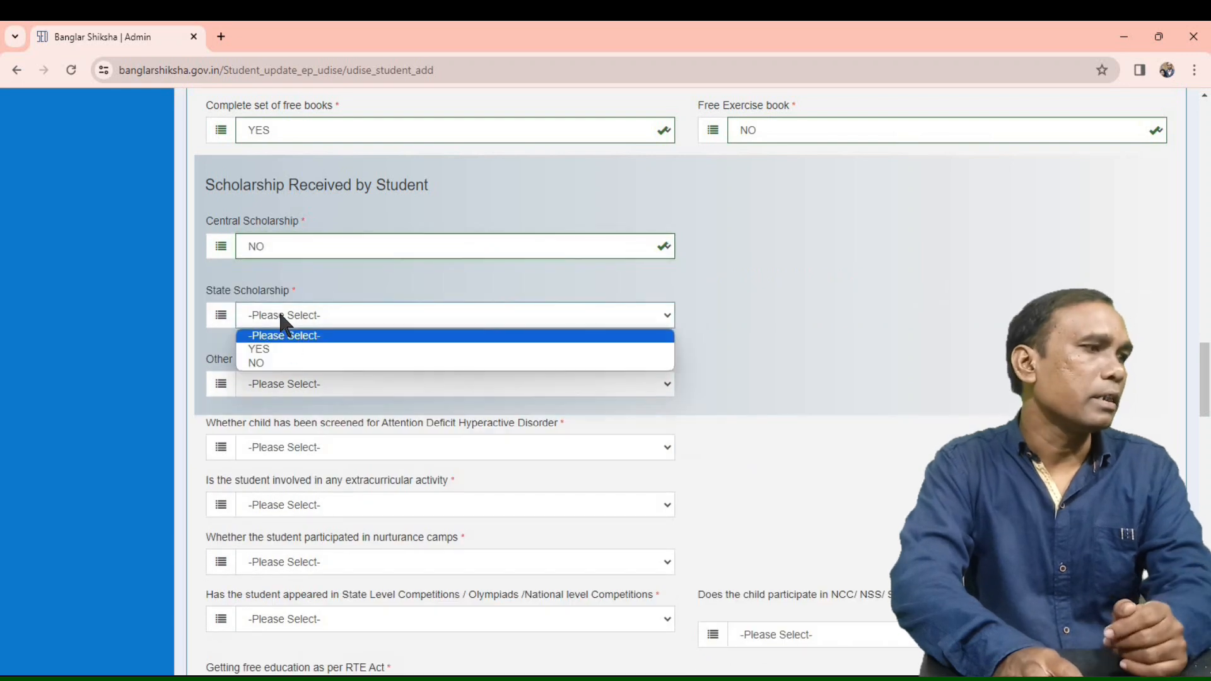
click(285, 346)
click(288, 379)
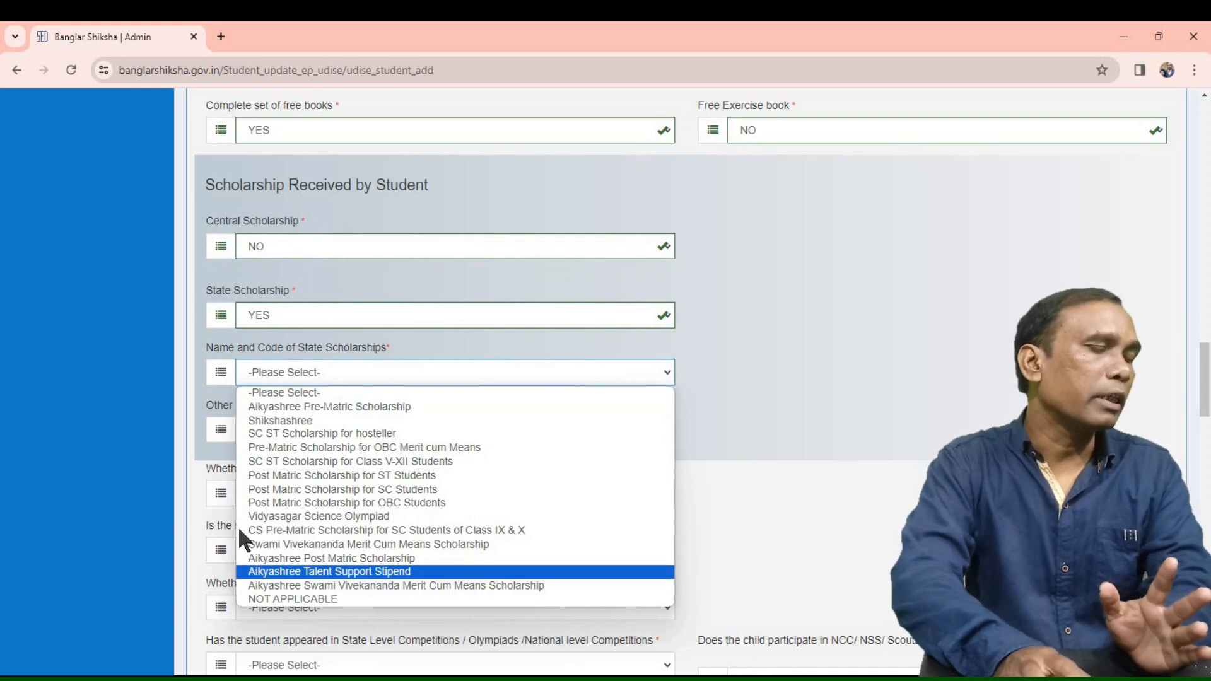
click(294, 599)
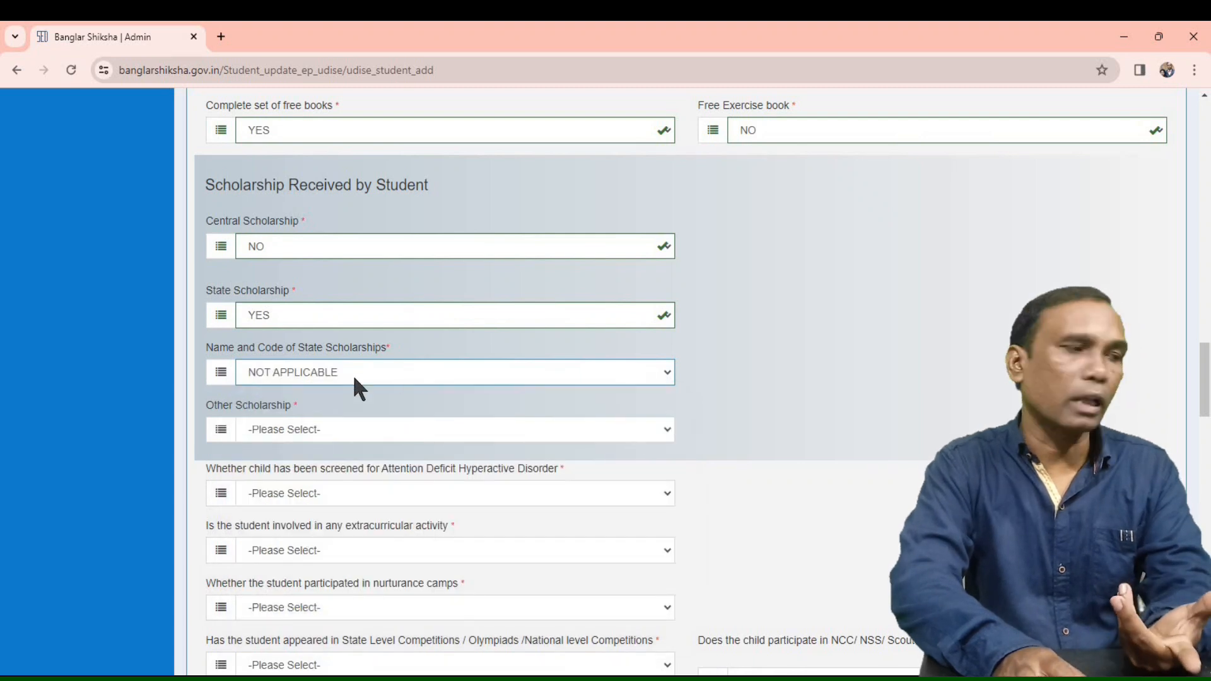
Set both State Scholarship and Other Scholarship to NO
click(301, 315)
click(294, 363)
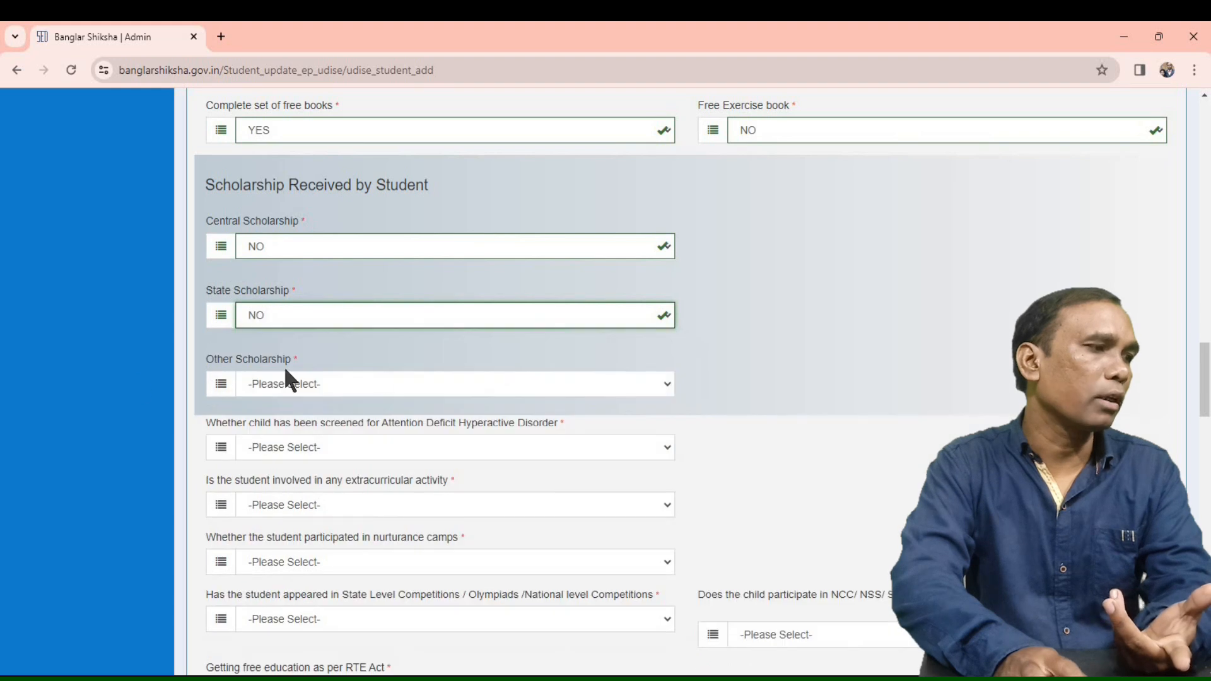
click(278, 397)
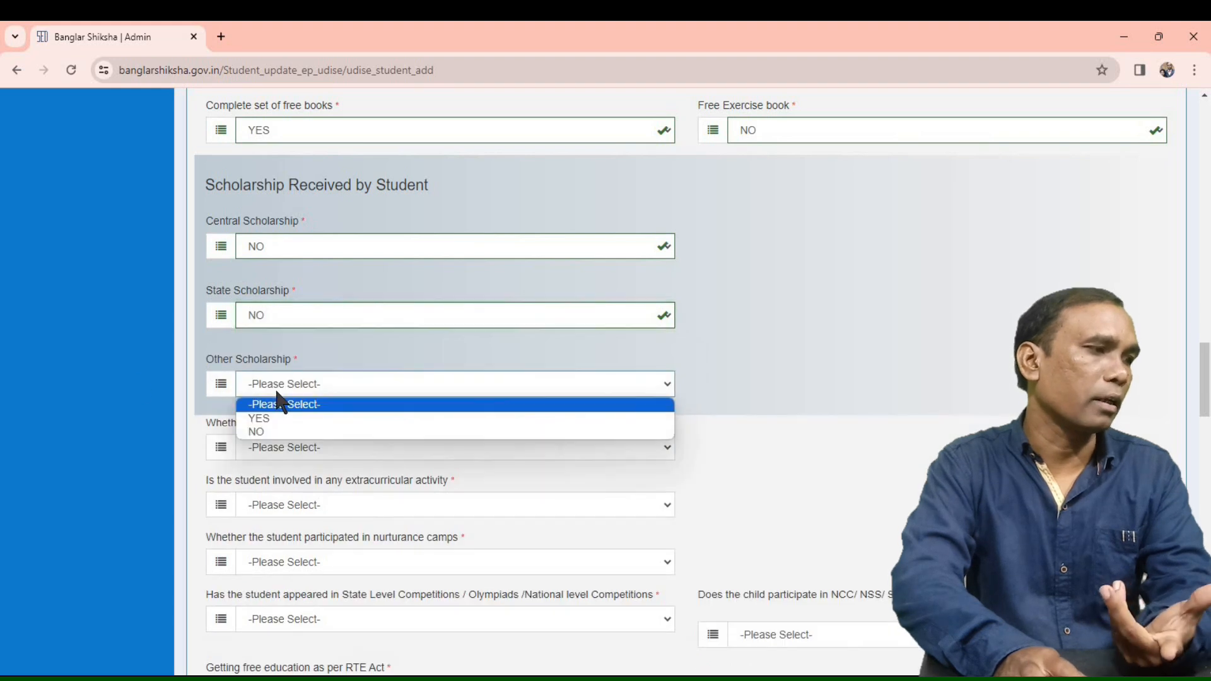
click(279, 433)
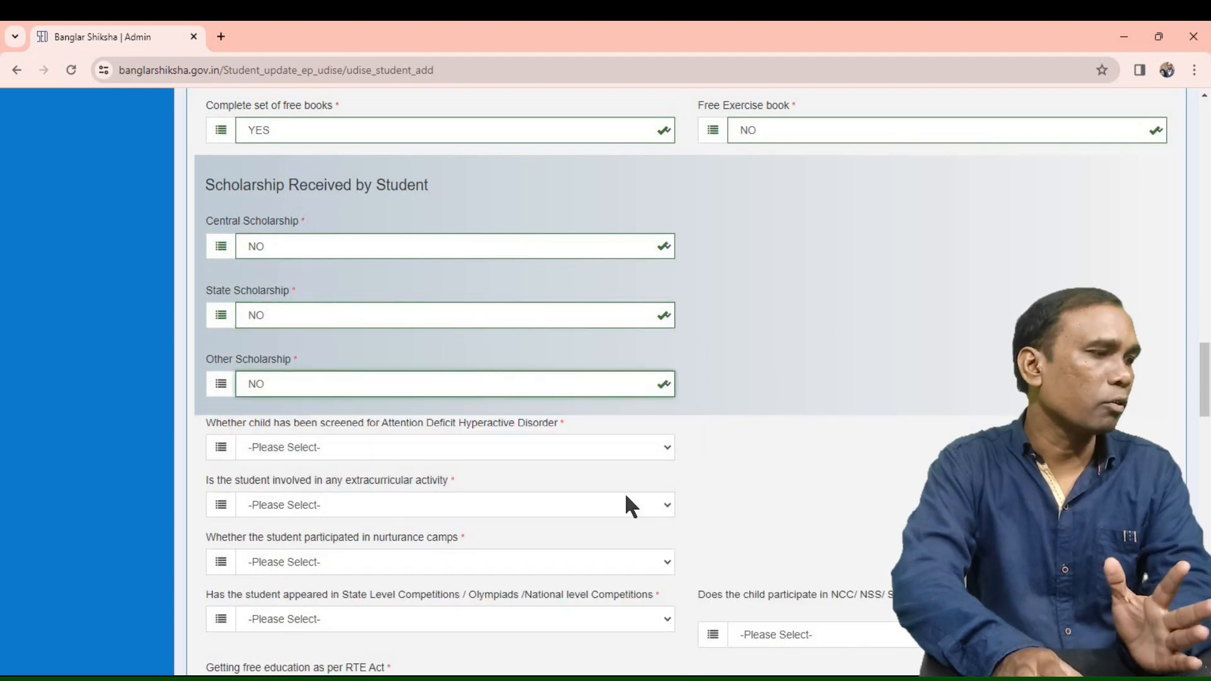
Set Attention Deficit Hyperactive Disorder screening to YES, and extracurricular activity, nurturance camps, competitions and NCC/ NSS/ Scouts and Guides to NO
click(292, 445)
click(295, 482)
click(292, 446)
click(291, 495)
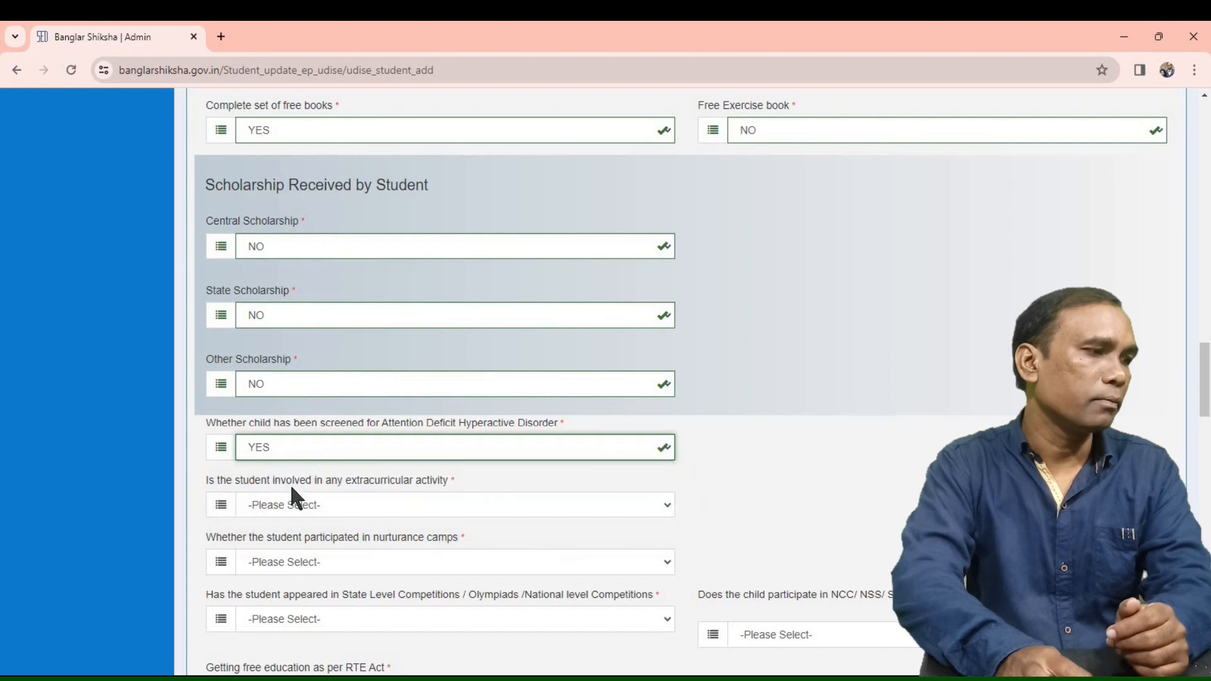
click(391, 504)
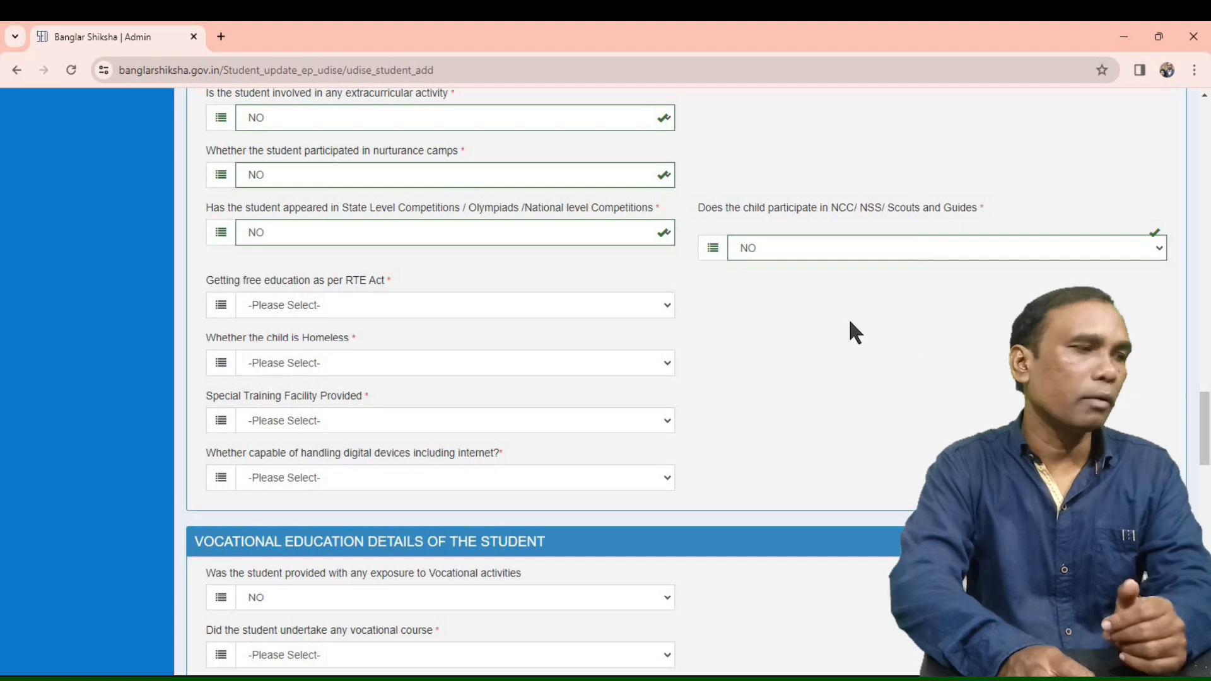
Set Getting free education as per RTE Act to YES and Whether the child is Homeless to NOT APPLICABLE
click(353, 306)
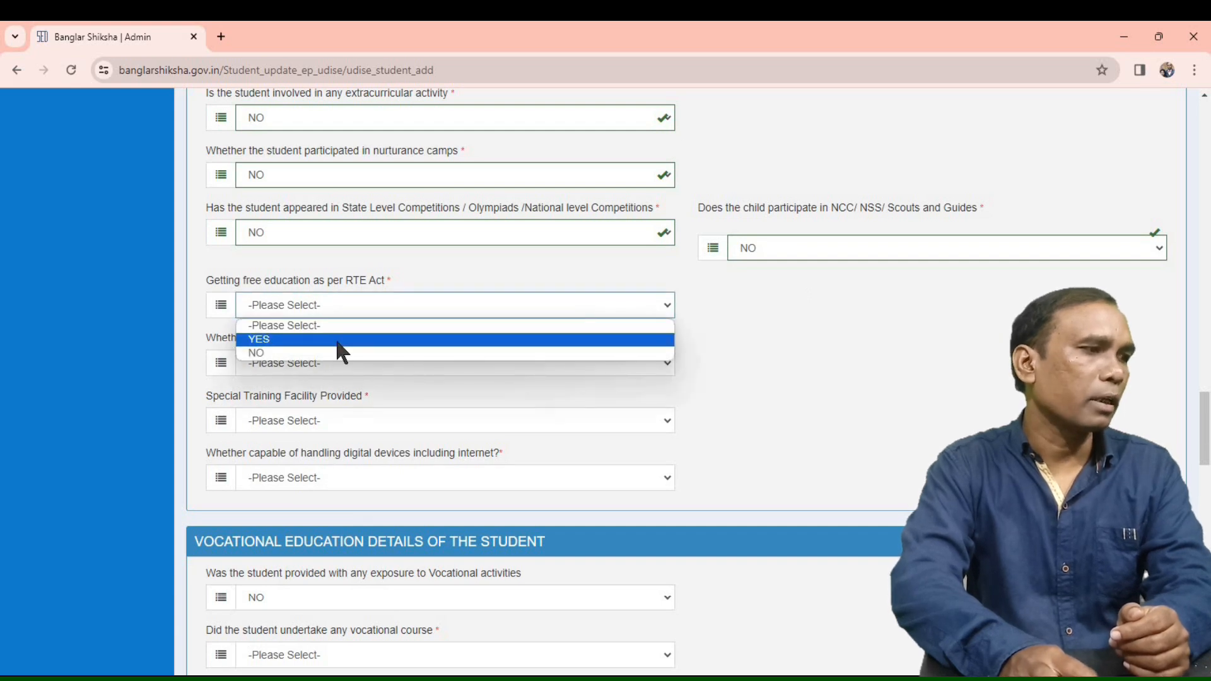
click(341, 341)
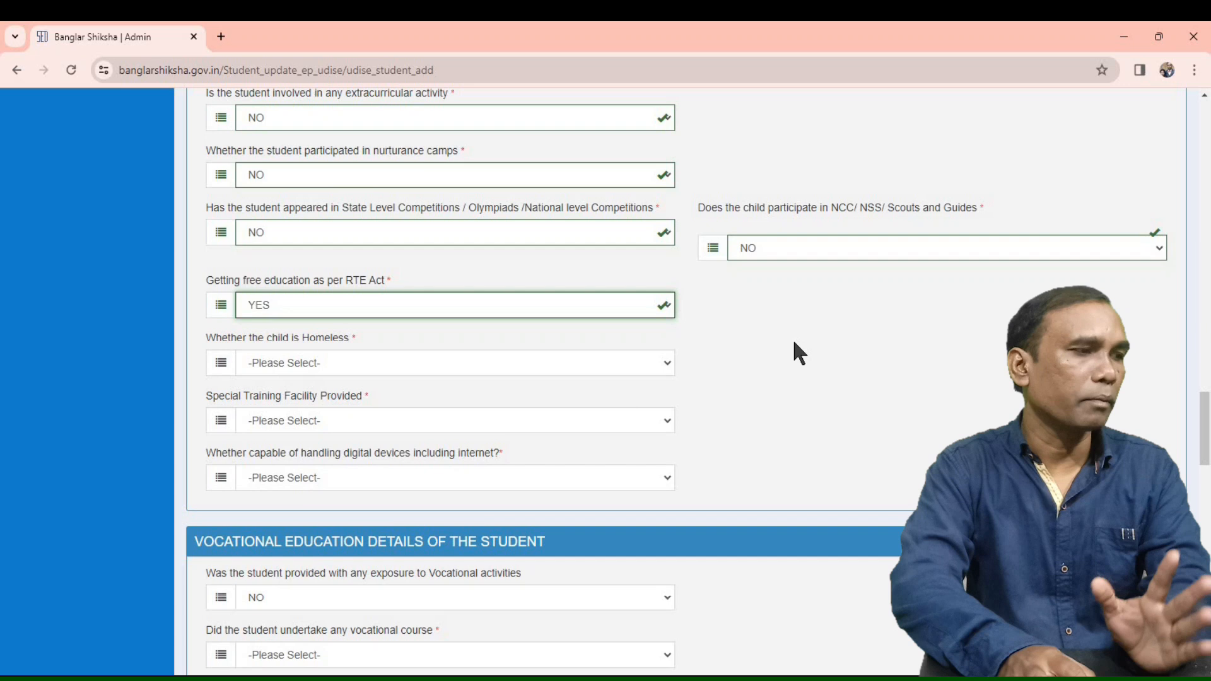
click(288, 357)
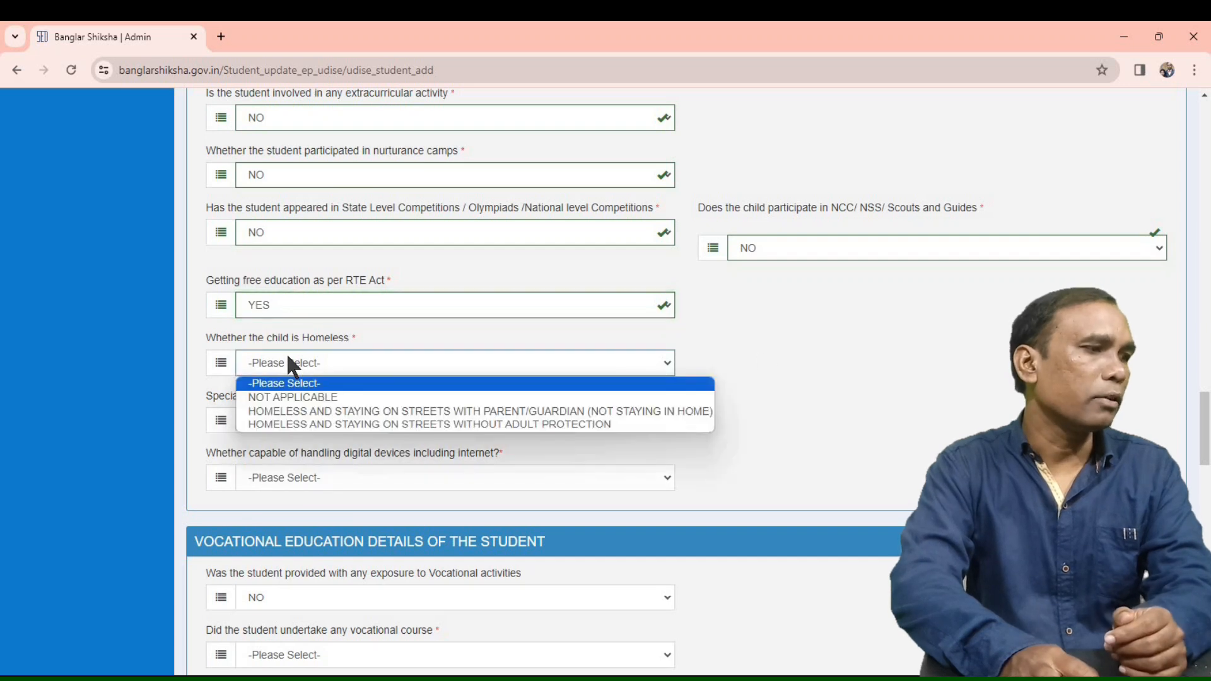
click(287, 398)
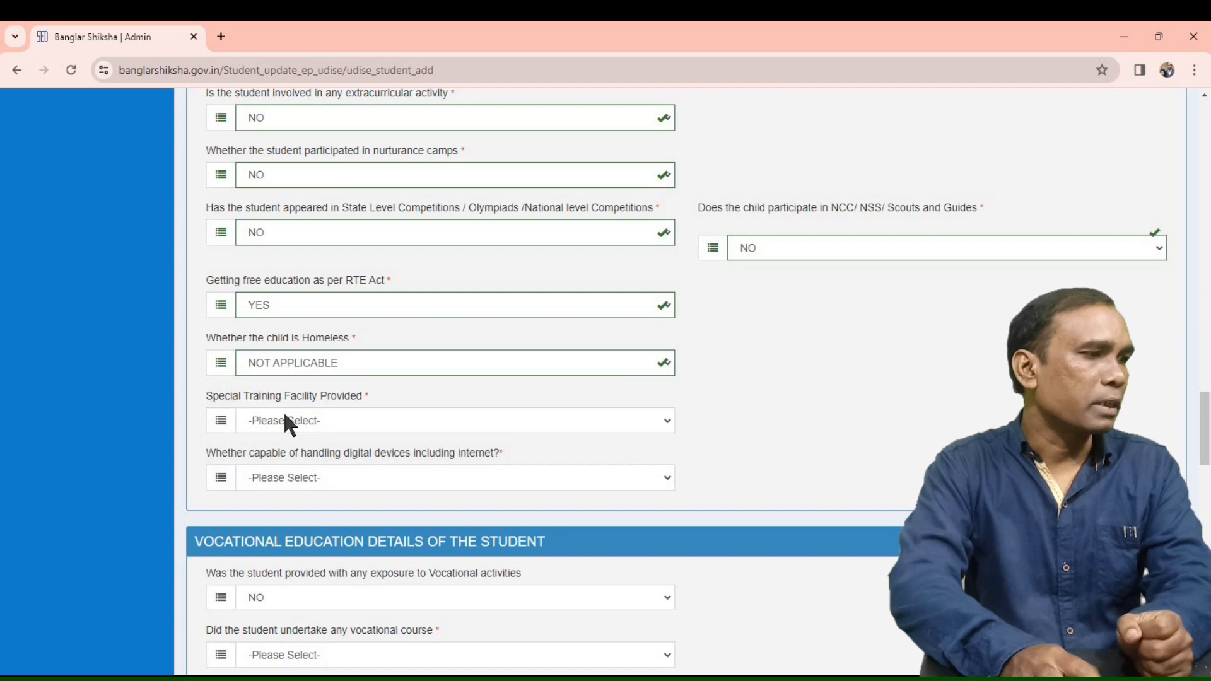
Set Special Training Facility Provided to NO and continue to the vocational education and contact information sections
click(287, 422)
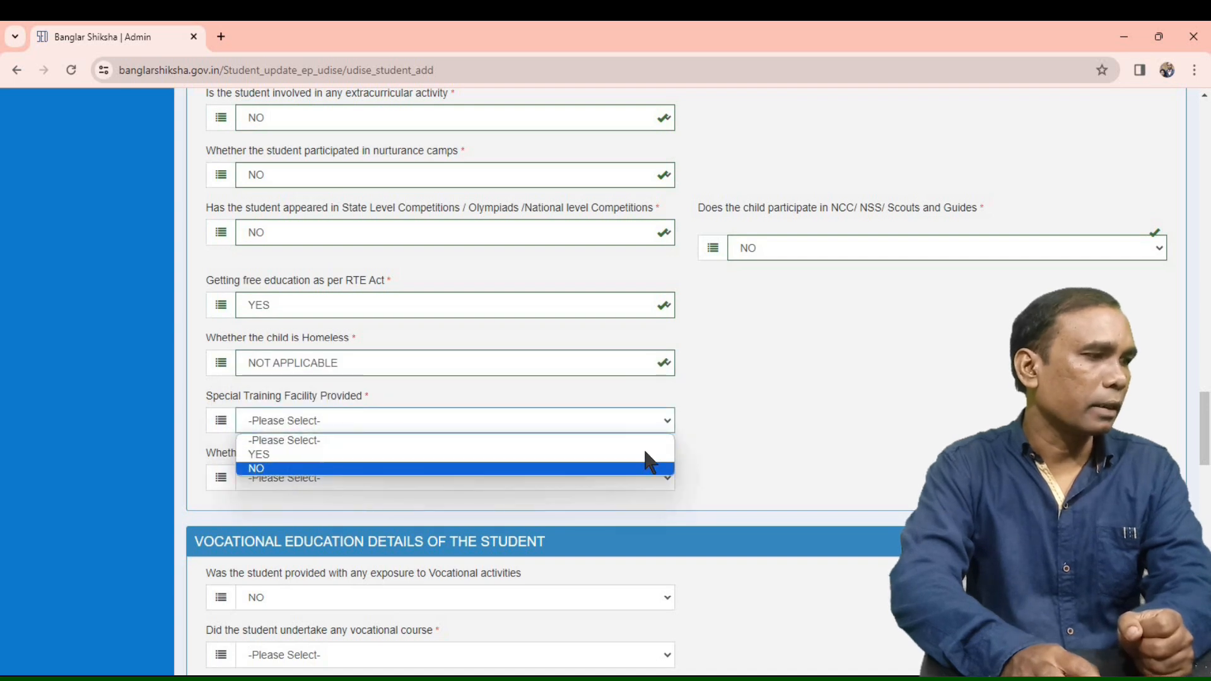
click(863, 443)
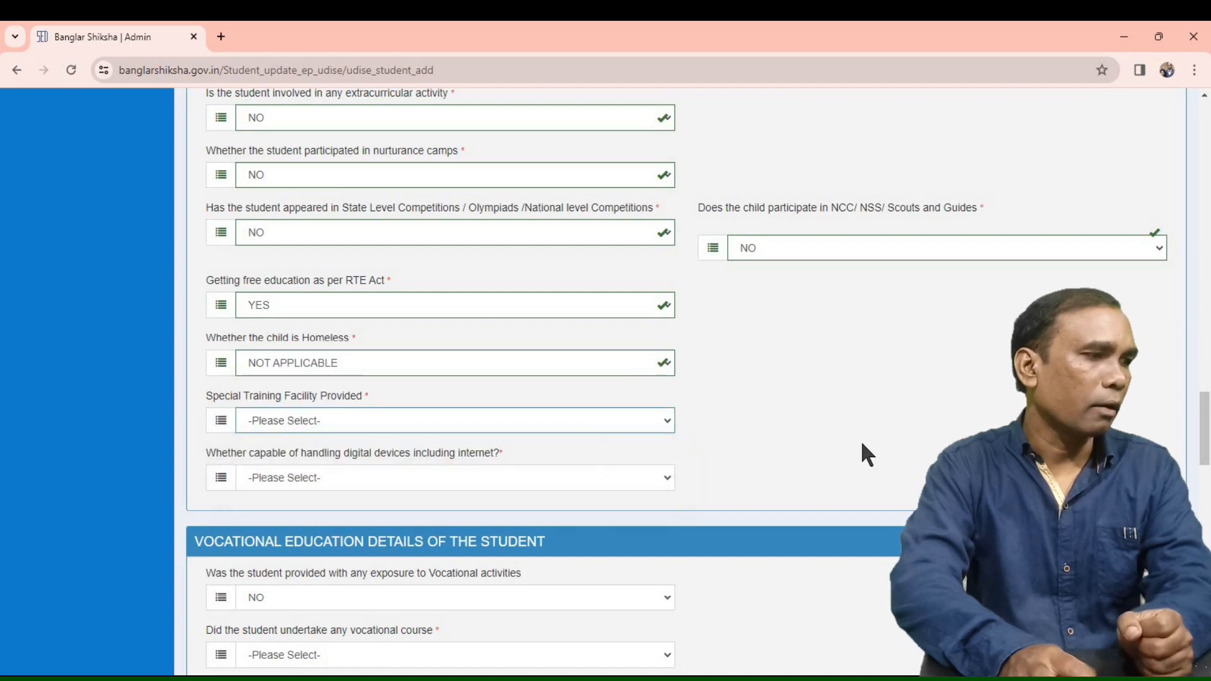
click(286, 424)
click(285, 454)
click(281, 421)
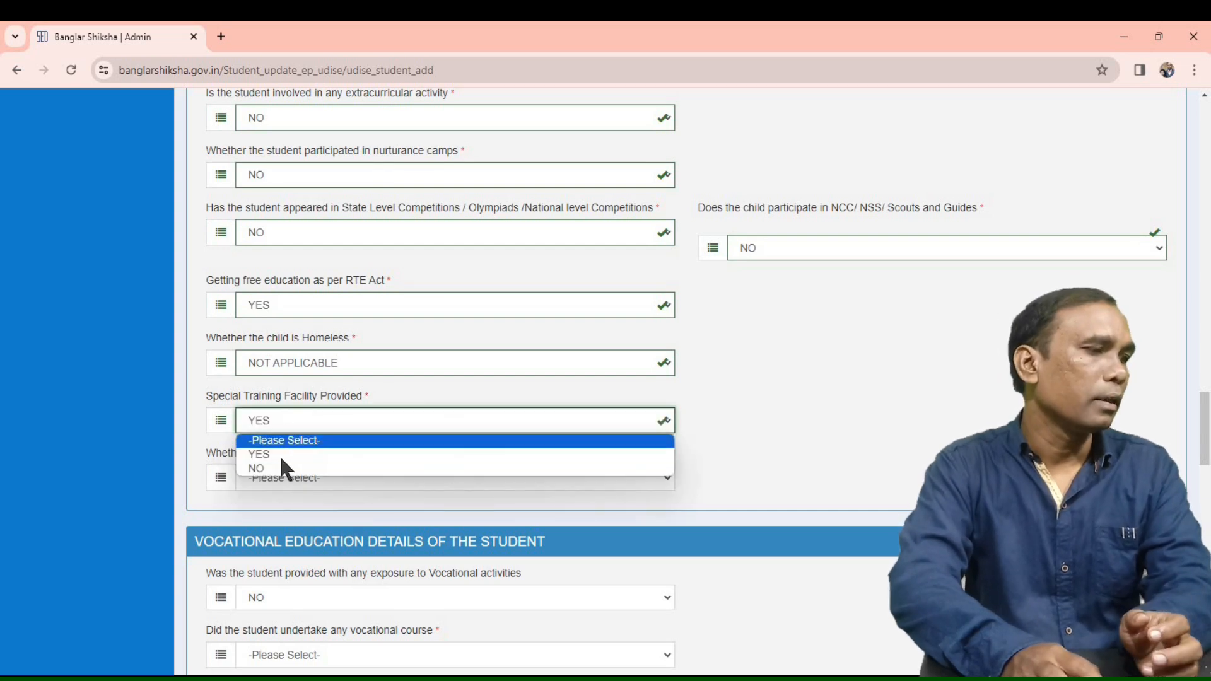
click(285, 470)
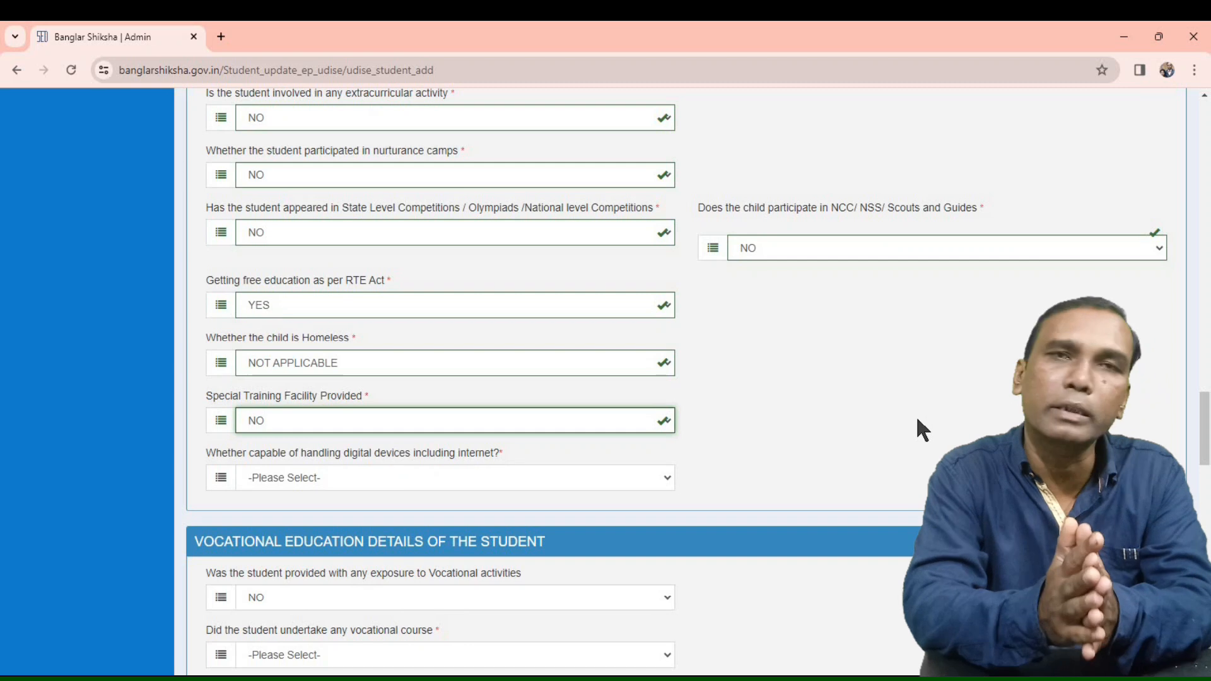
scroll(916, 415, down, 5)
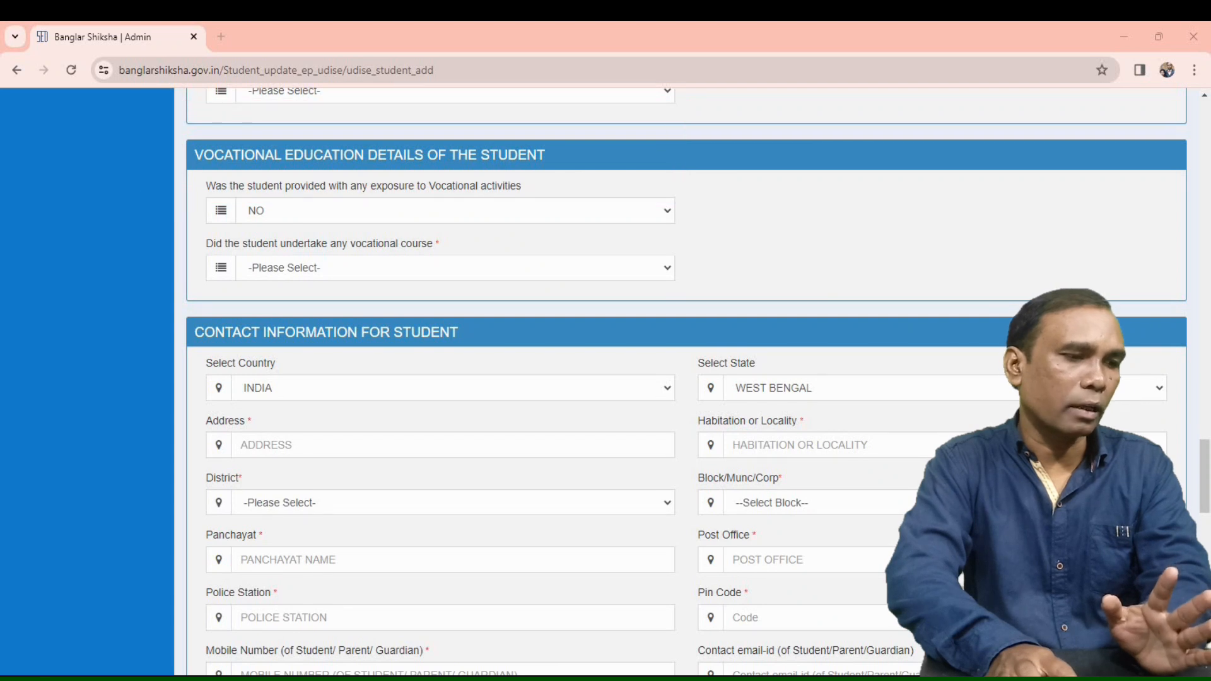
Set Did the student undertake any vocational course to NO
click(299, 275)
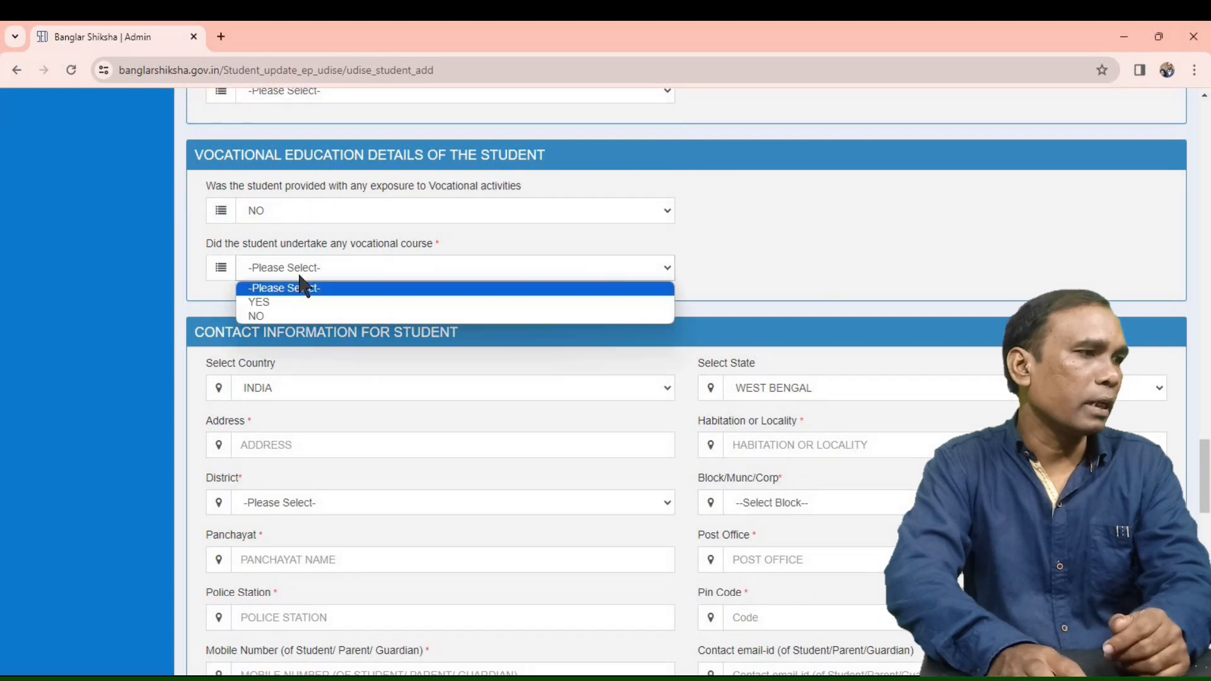
click(277, 314)
scroll(880, 259, down, 2)
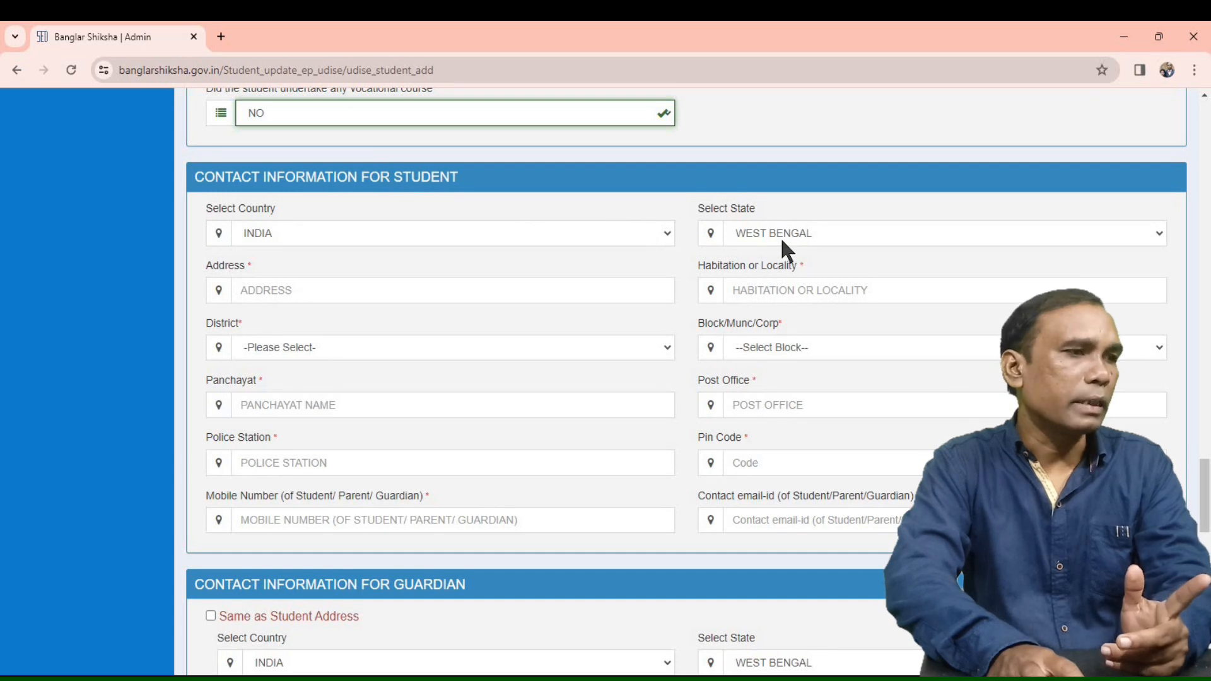
In the student's contact information, set the District to JHARGRAM and Block/Munc/Corp to AUSGRAM-II
click(250, 285)
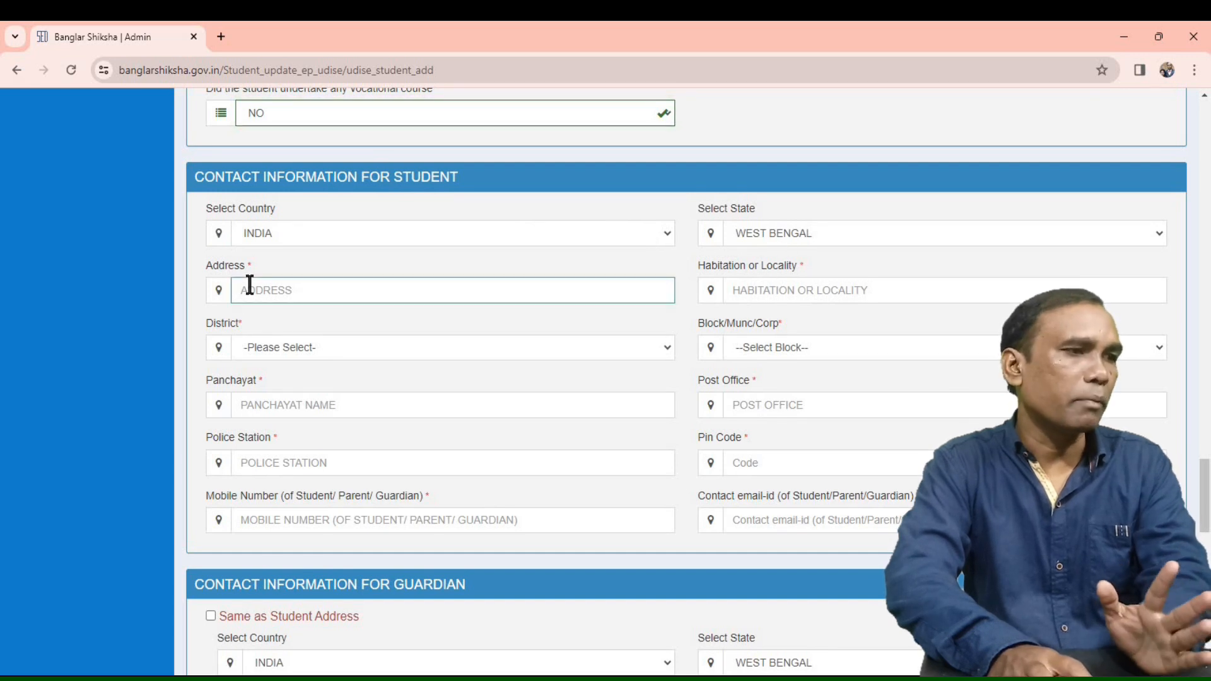
click(770, 291)
click(357, 344)
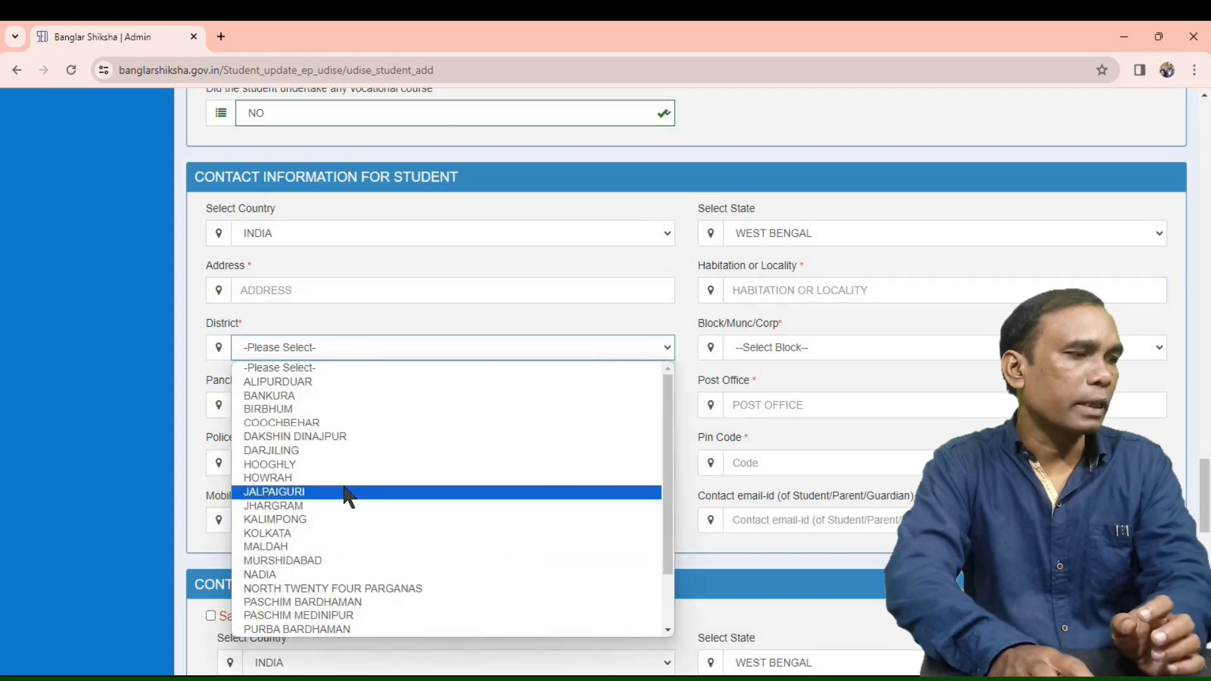
click(776, 352)
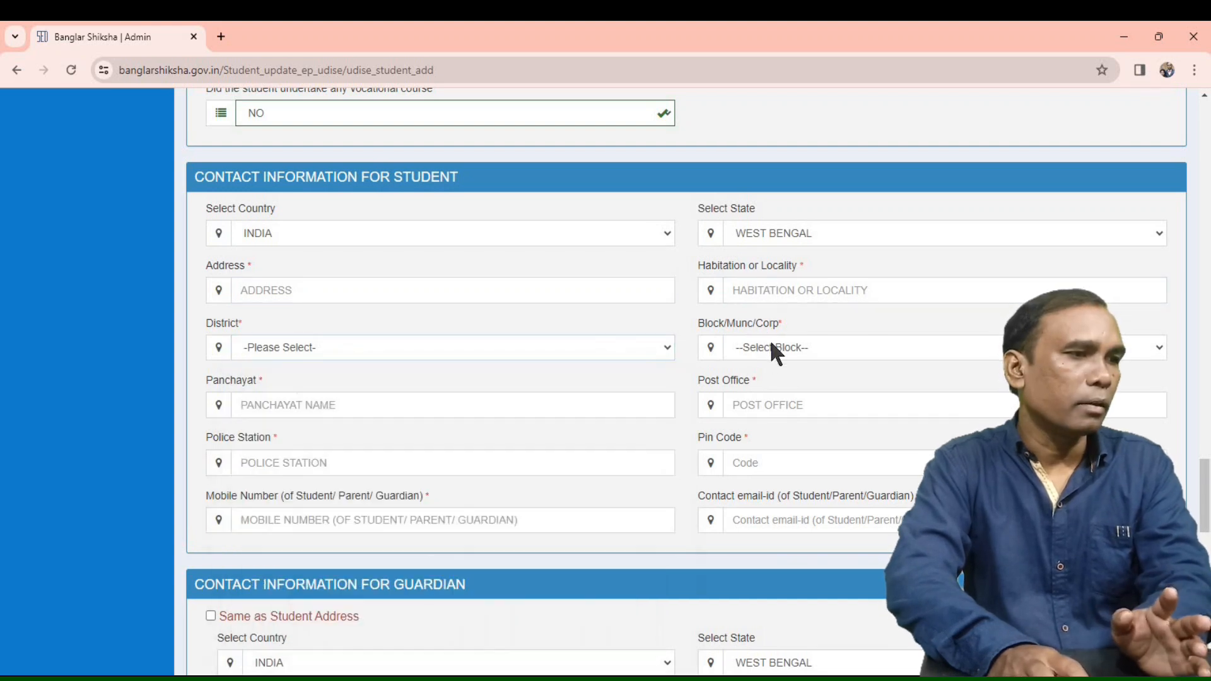
click(611, 350)
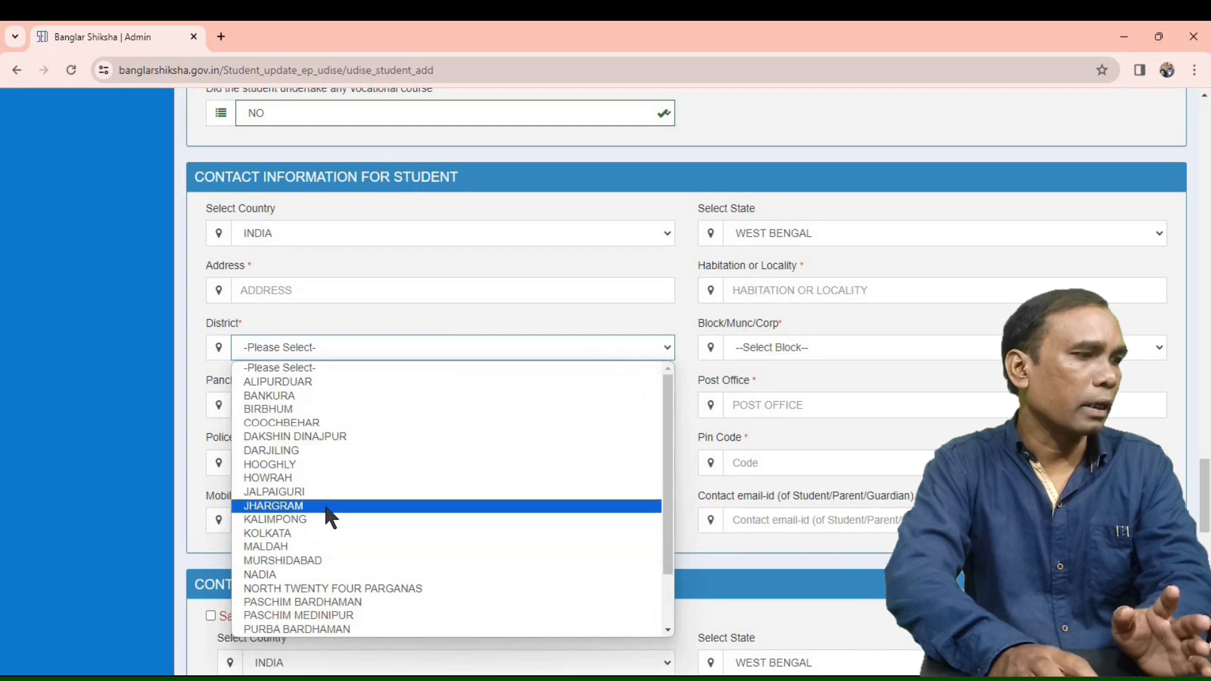
click(326, 508)
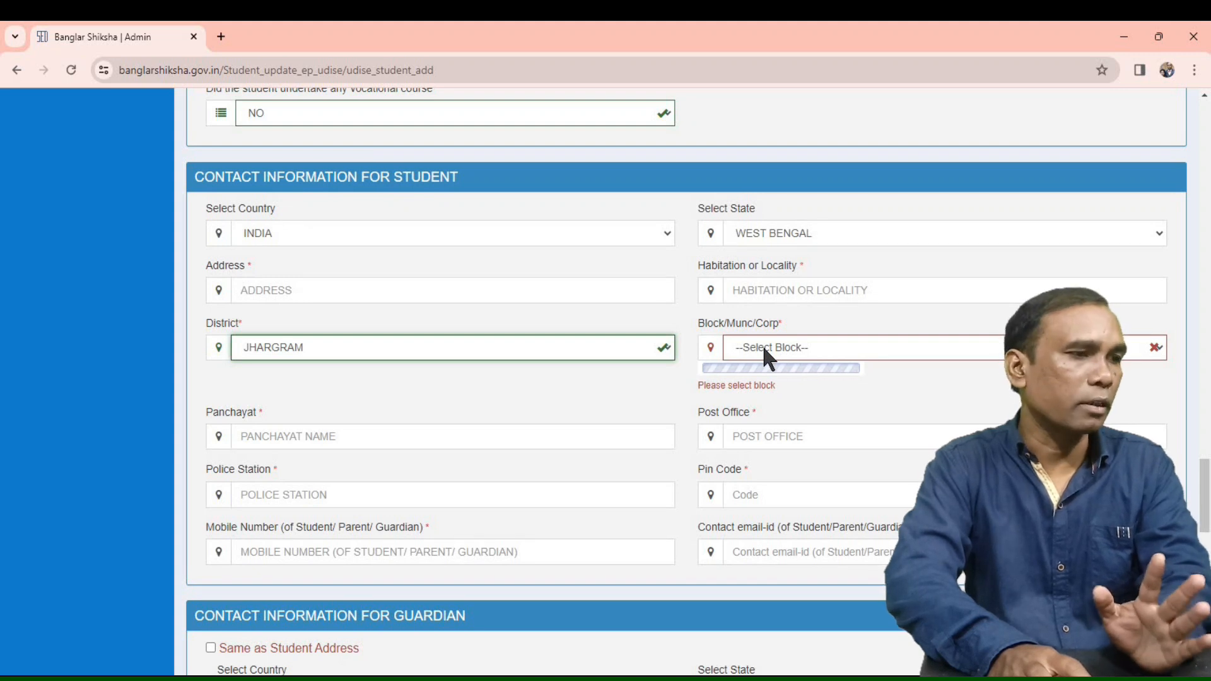
click(762, 346)
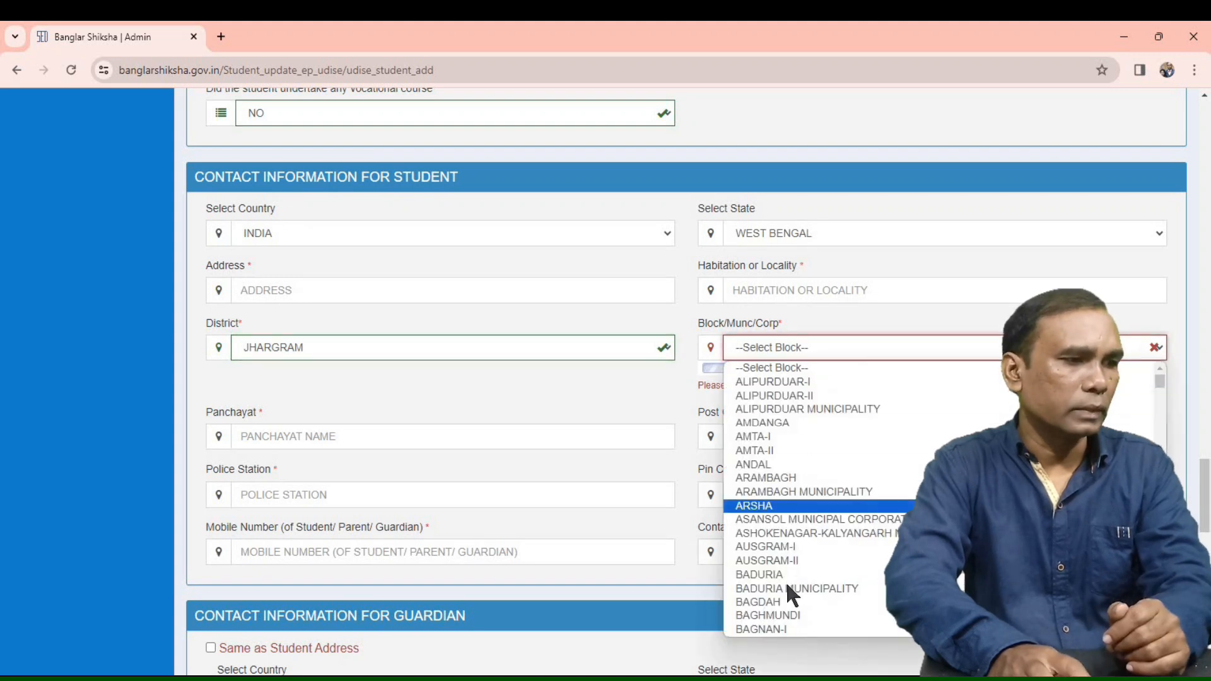
click(789, 559)
Go through the student's Panchayat, Post Office, Police Station, Pin Code, Mobile Number and Contact email-id fields without entering anything
click(334, 419)
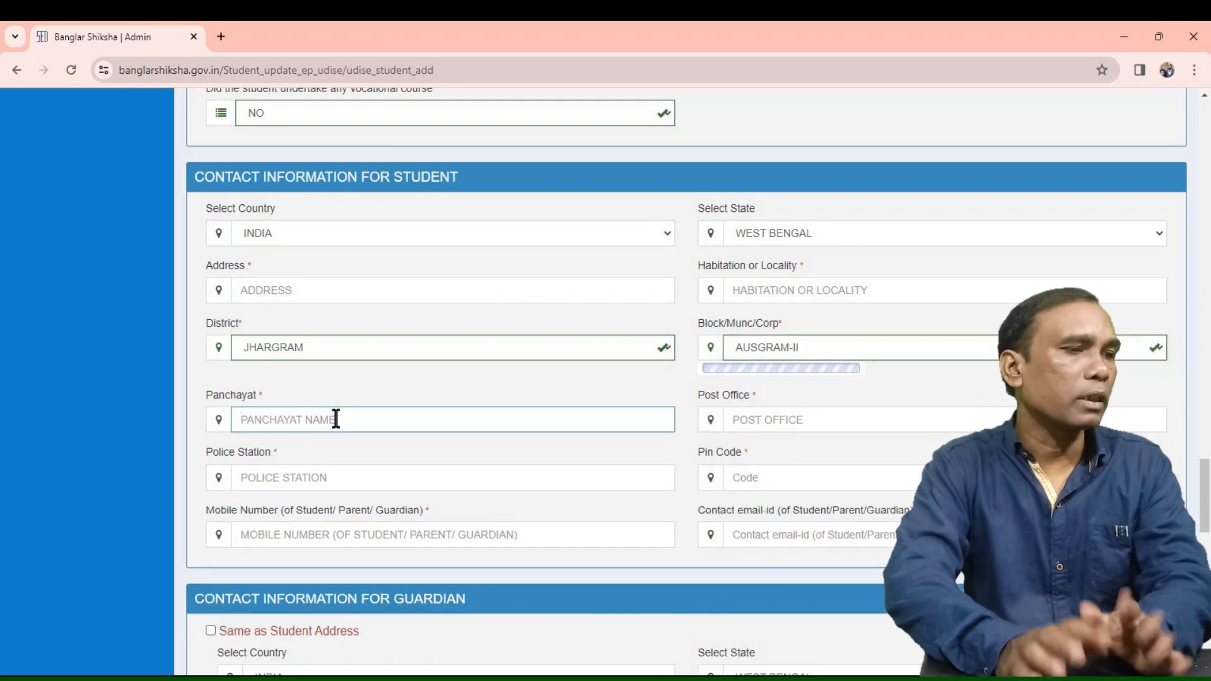
click(772, 420)
click(256, 479)
click(746, 478)
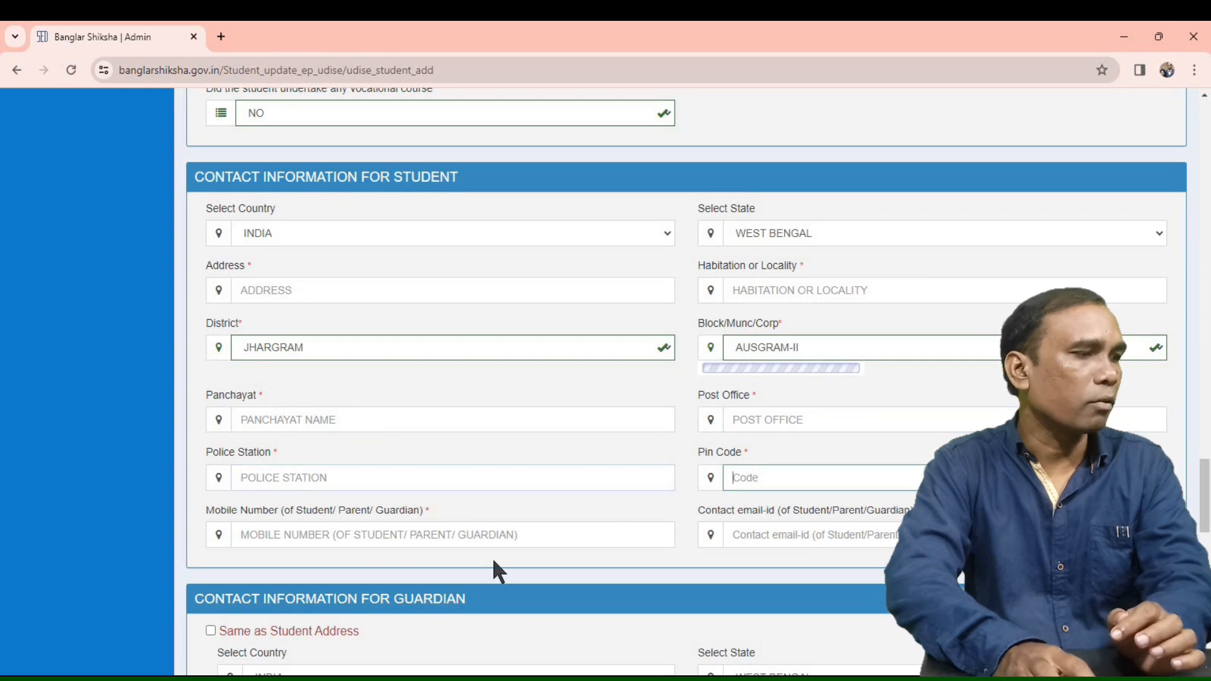
click(286, 533)
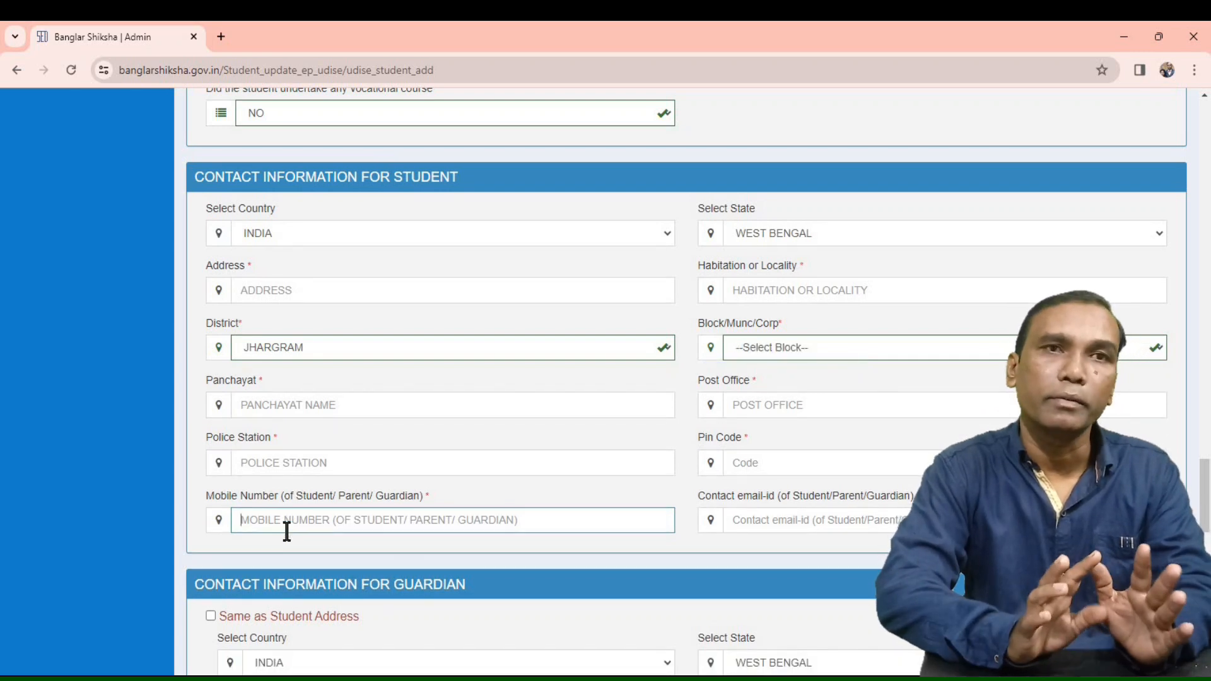
click(756, 521)
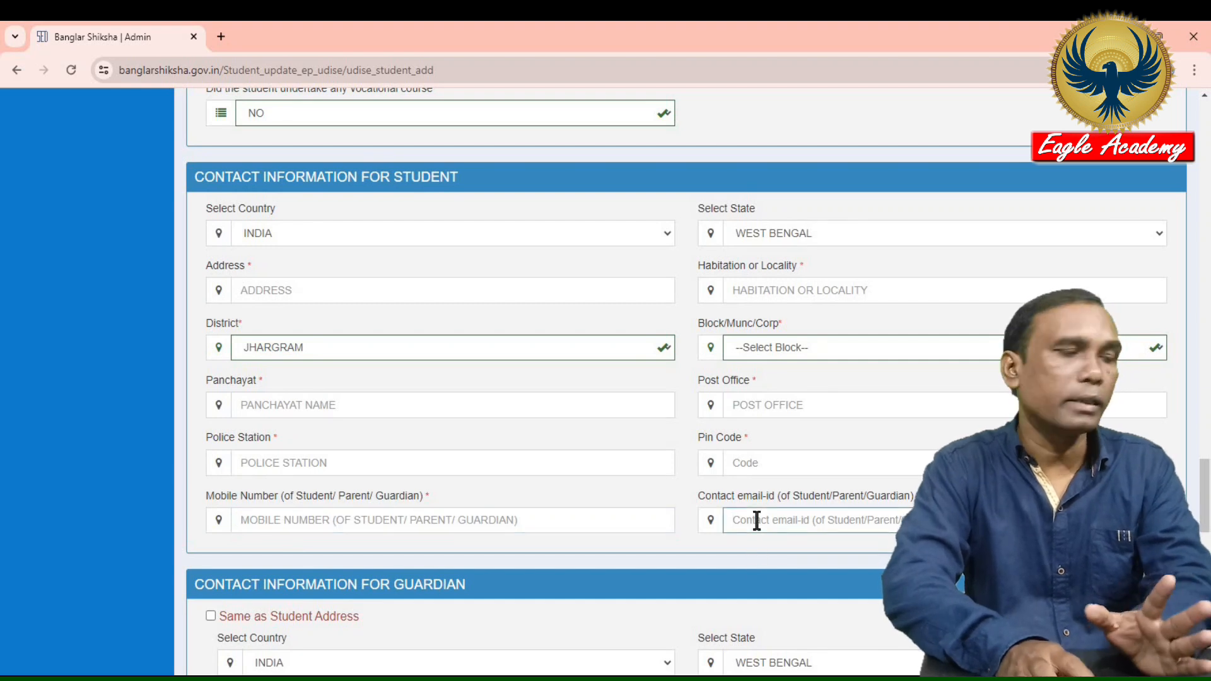
Mark the guardian's contact information as Same as Student Address and continue to the bank details and photo upload sections
scroll(754, 521, down, 5)
scroll(432, 370, up, 3)
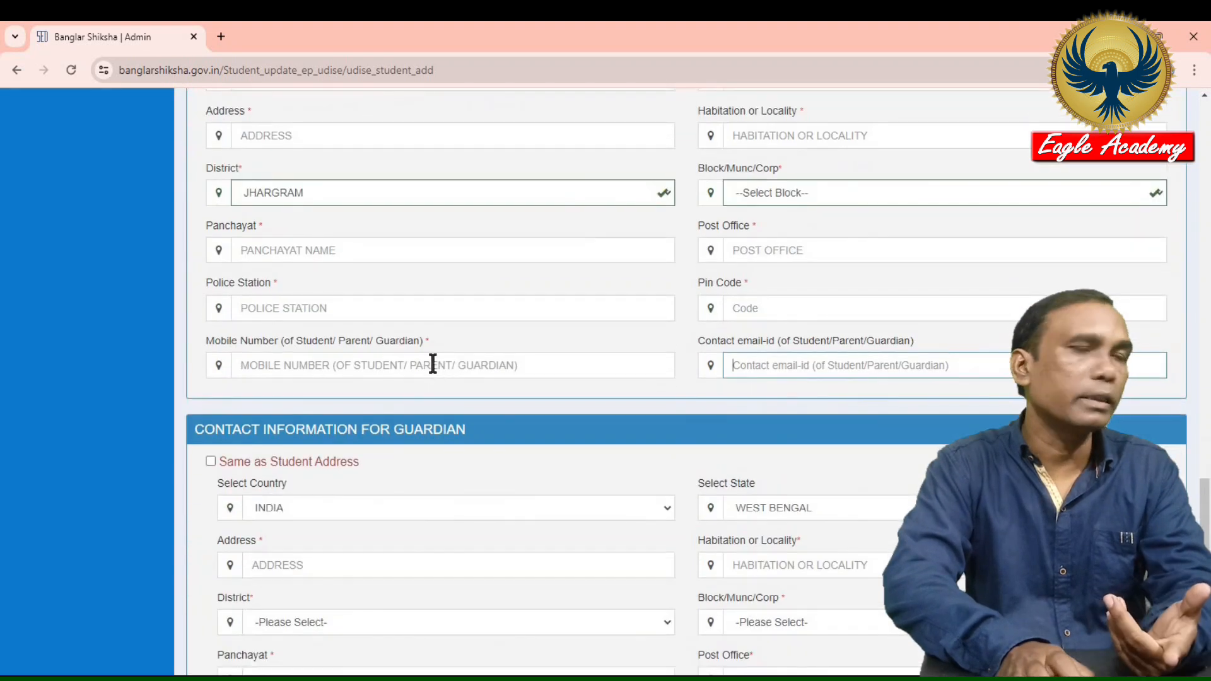
scroll(432, 366, down, 5)
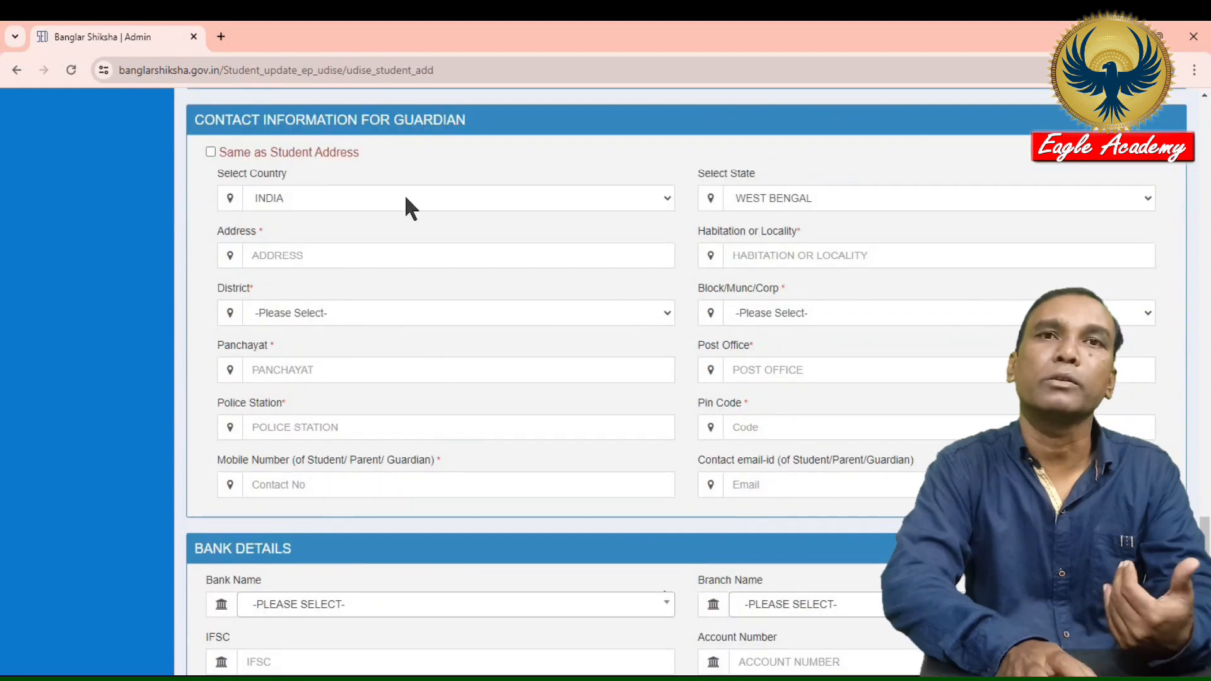
click(210, 152)
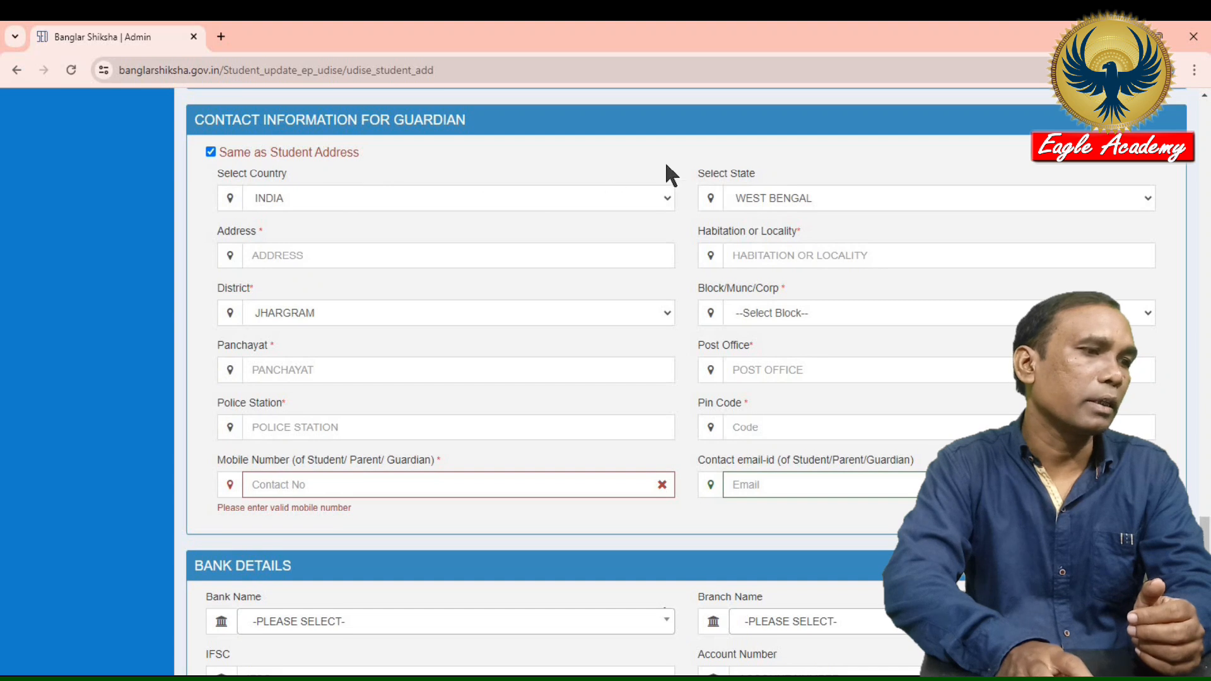
scroll(531, 341, down, 5)
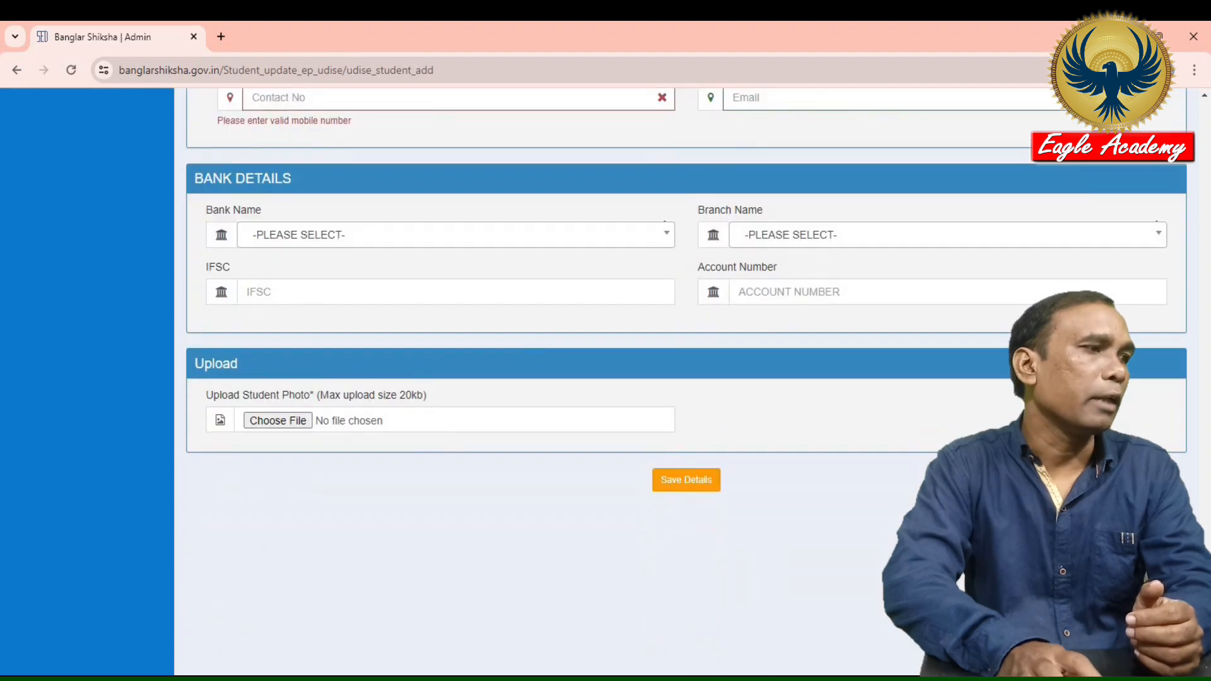